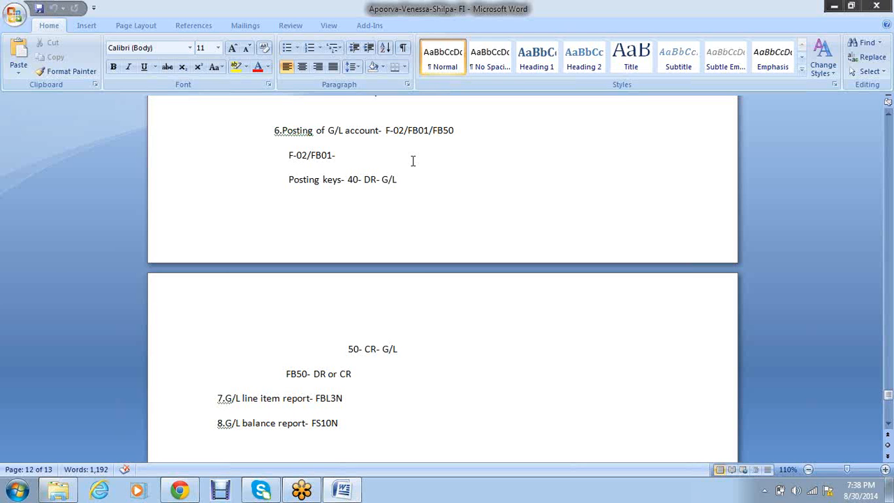
- Switch to SAP, display the SAP Reference IMG and expand Financial Accounting > General Ledger Accounting > G/L Accounts > Master Data > Preparations
left_click(834, 6)
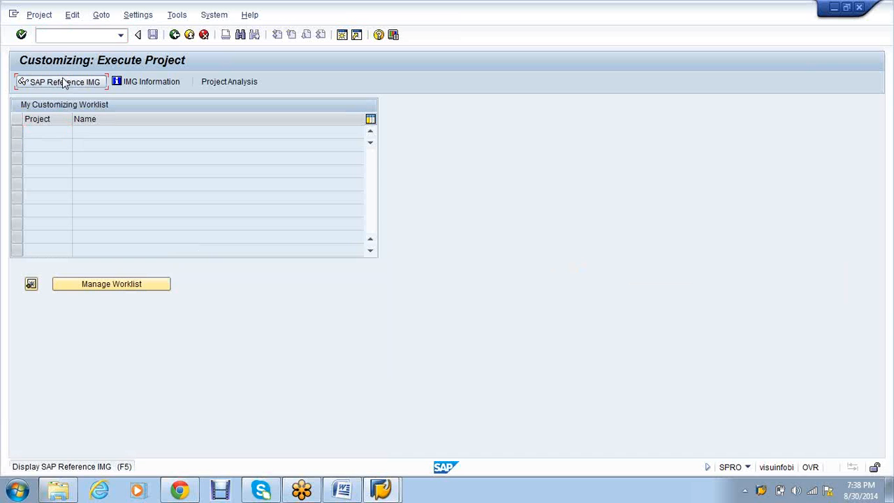
left_click(65, 82)
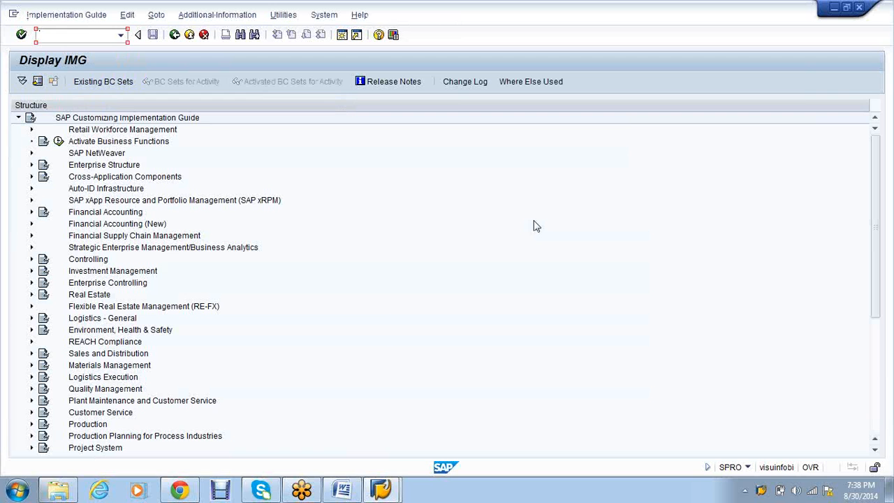
left_click(30, 216)
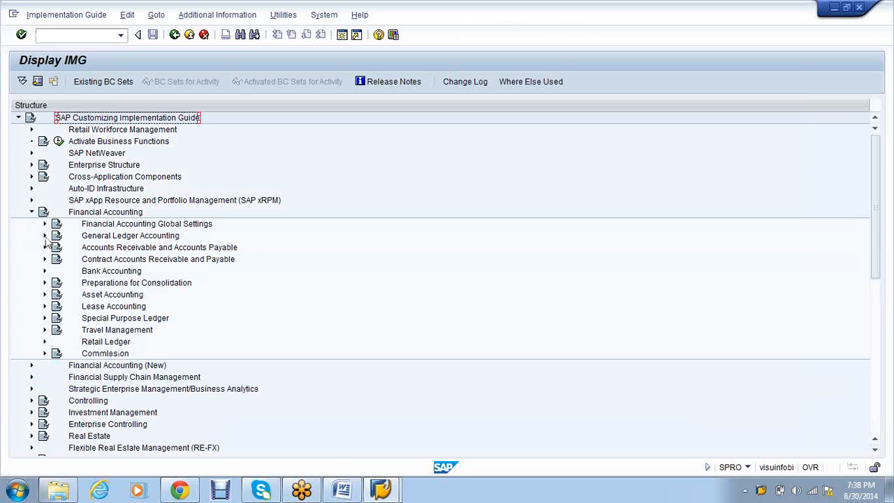
left_click(45, 235)
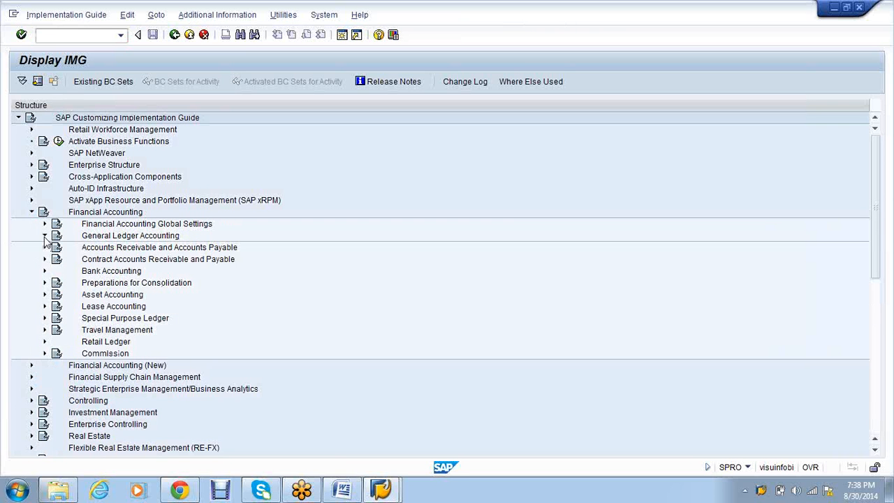
left_click(57, 248)
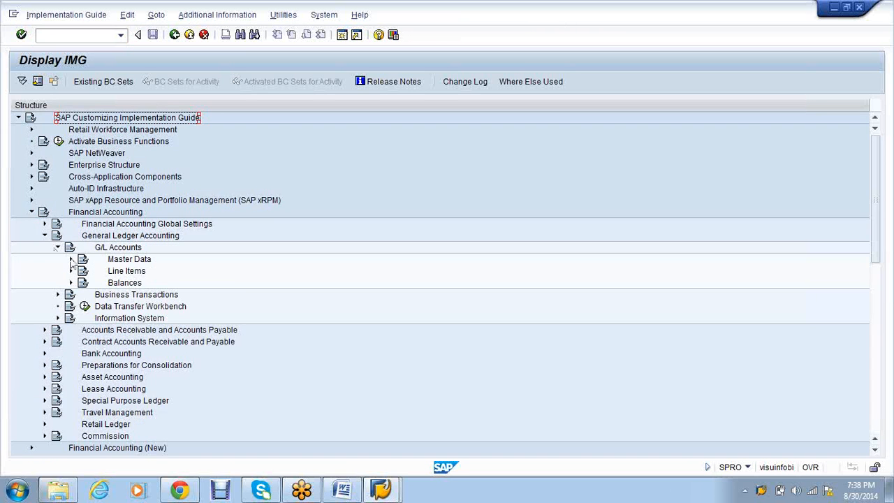
left_click(71, 259)
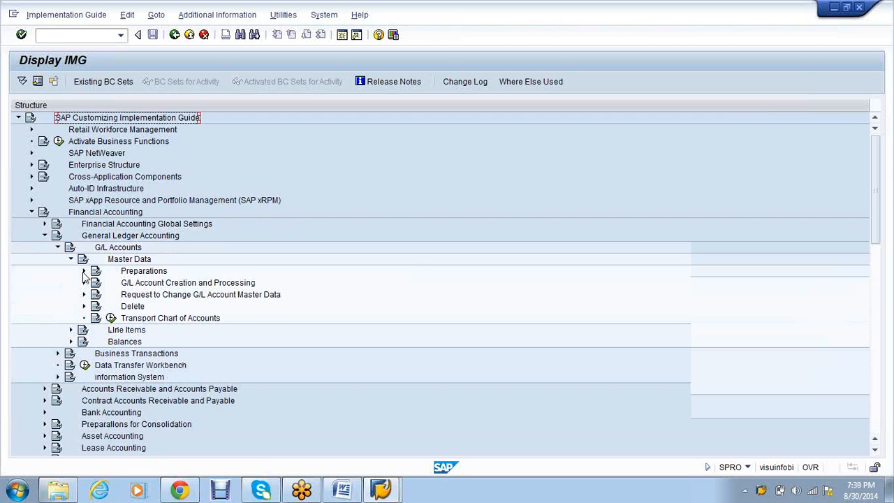
left_click(84, 271)
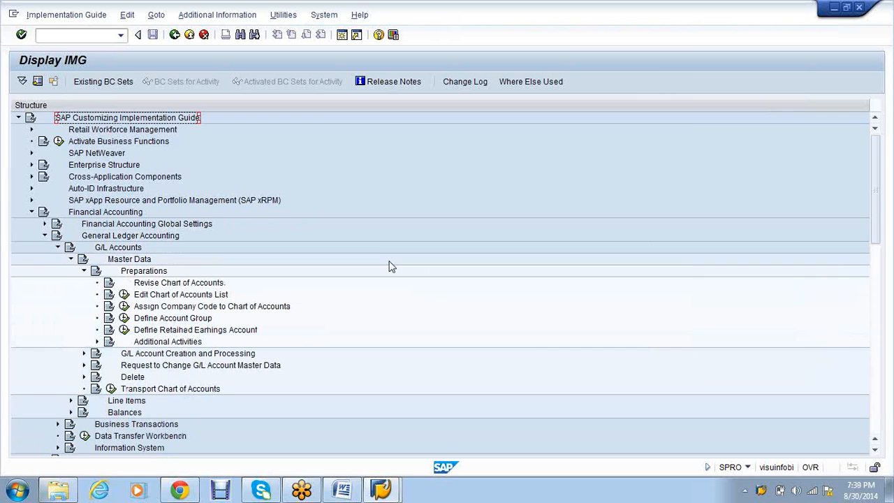
- Execute the Edit Chart of Accounts List activity under Preparations
scroll(392, 268, "down", 1)
scroll(392, 267, "down", 1)
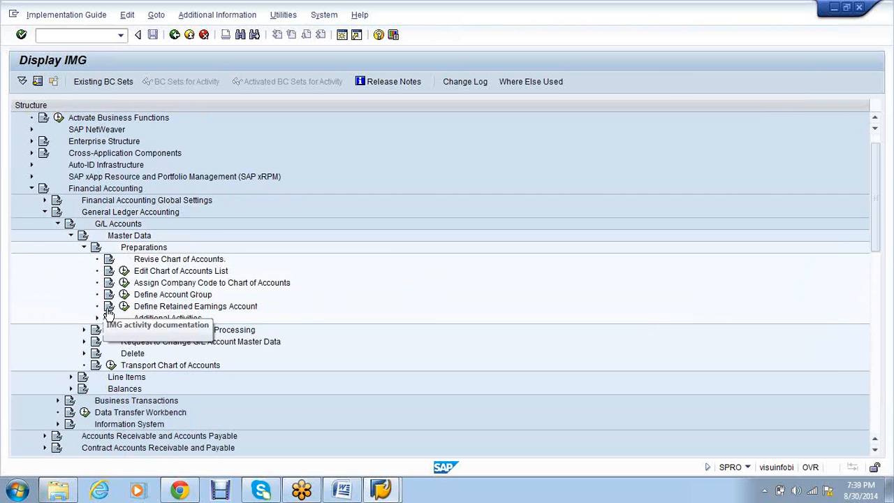
left_click(125, 271)
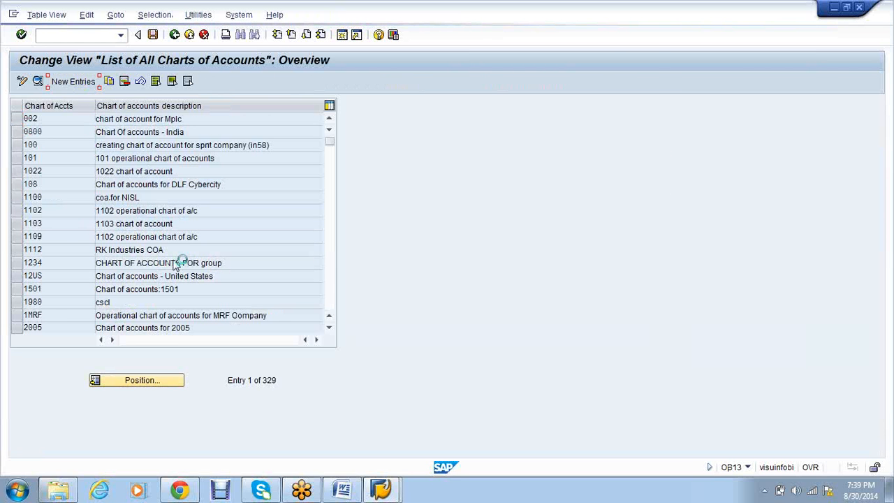
- Start a new chart of accounts entry DE01 with the description "Operating chart of account for DE01"
key("F5")
type("DE01")
key("Tab")
type("O")
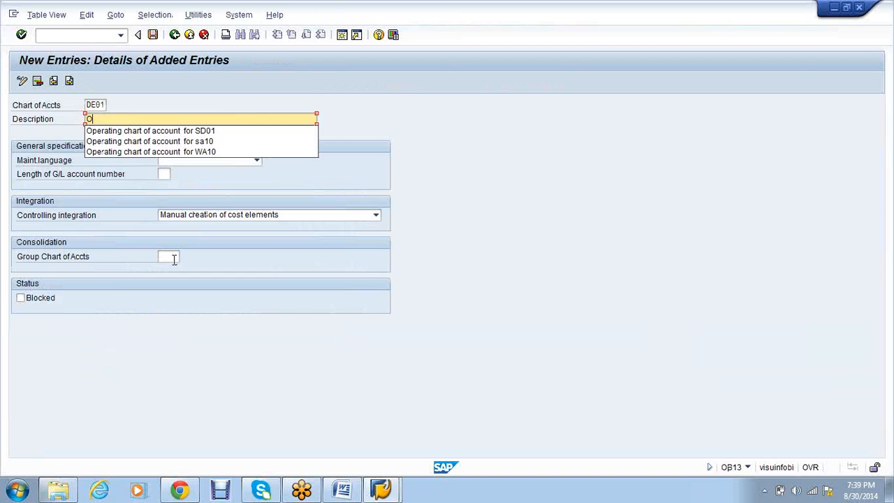
key("Down")
key("Return")
key("BackSpace")
key("BackSpace")
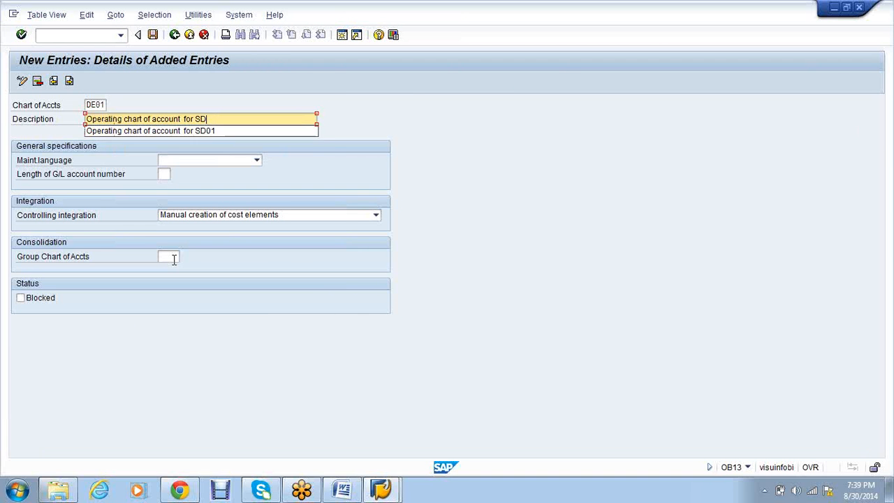
key("BackSpace")
key("BackSpace")
type("DE01")
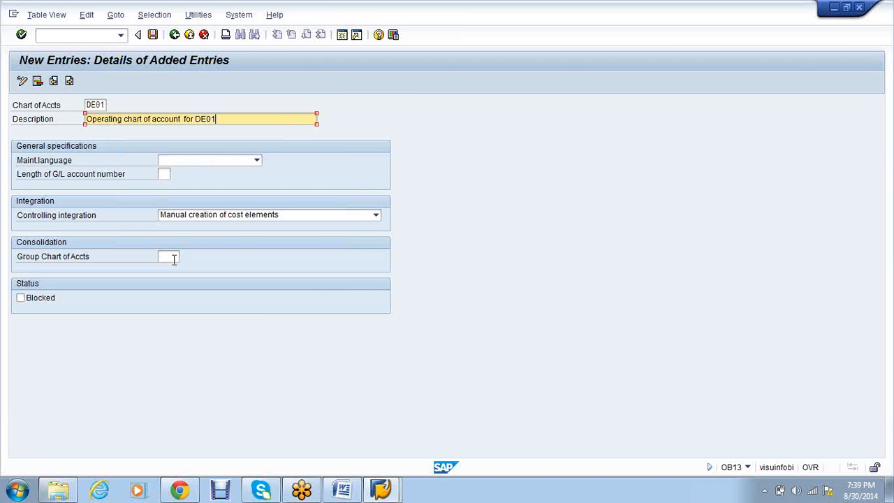
- Set English as maintenance language, G/L account number length 6 and manual creation of cost elements, and try to save entry DE01
key("Tab")
type("E")
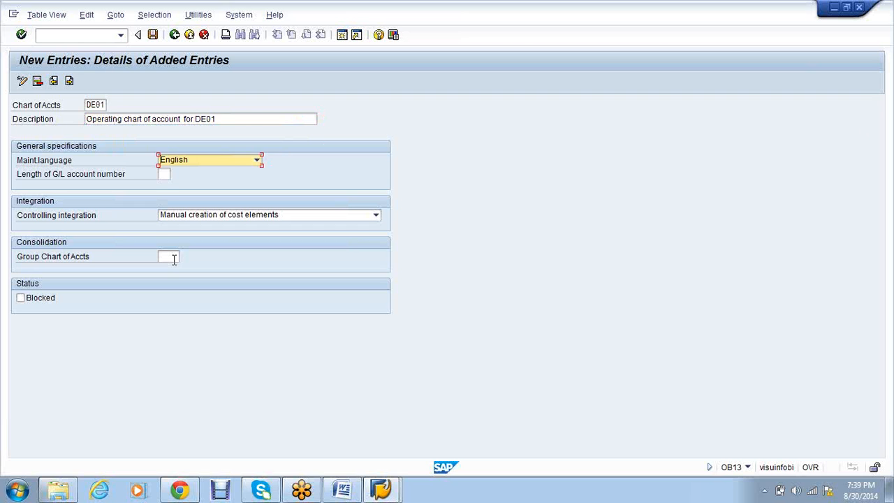
key("Tab")
type("5")
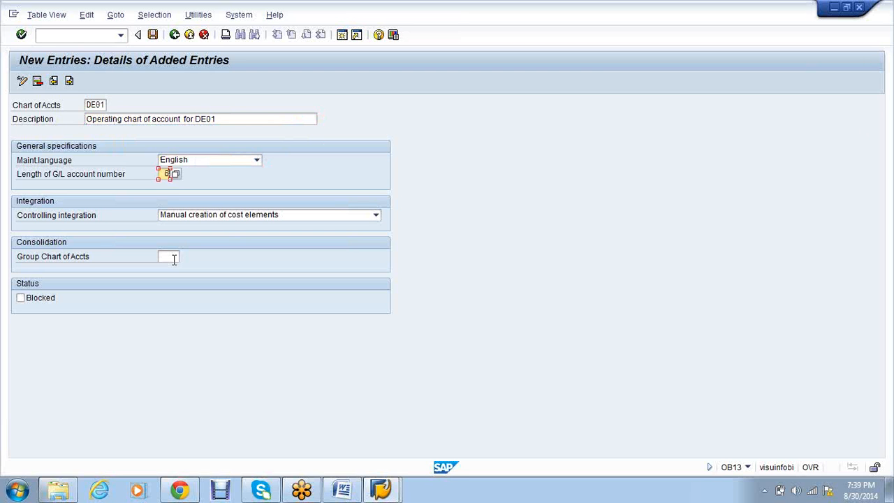
left_click(375, 217)
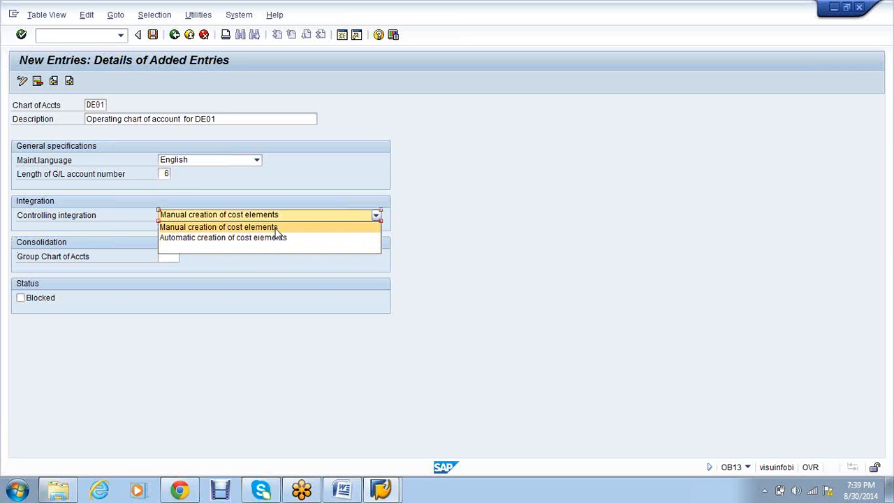
left_click(223, 227)
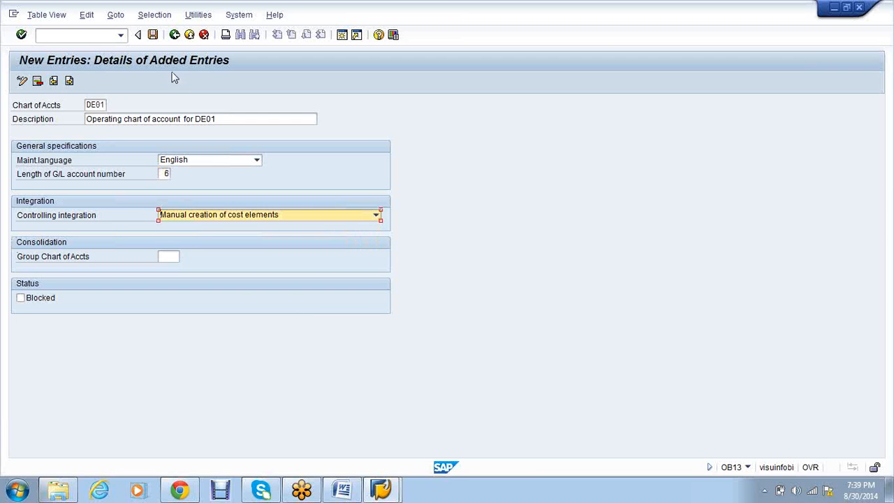
left_click(153, 36)
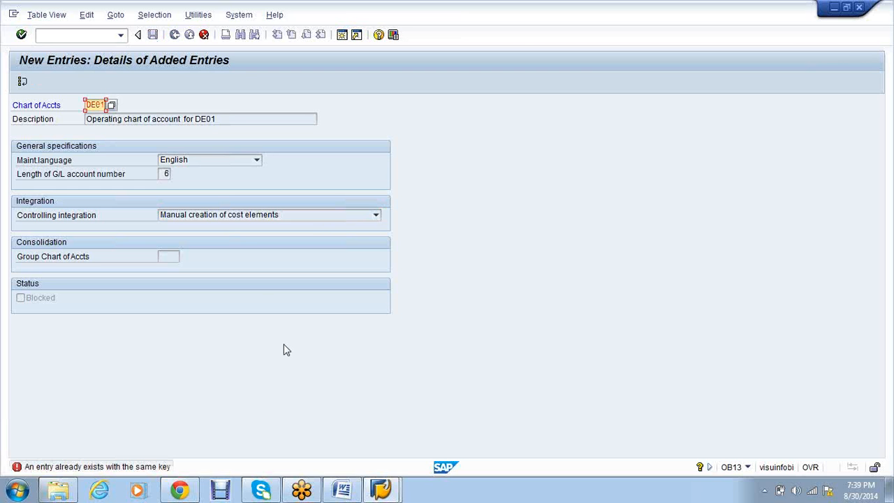
- Change the chart of accounts key to DE11, and cancel the new entry to return to the overview list
type("DE11")
key("Return")
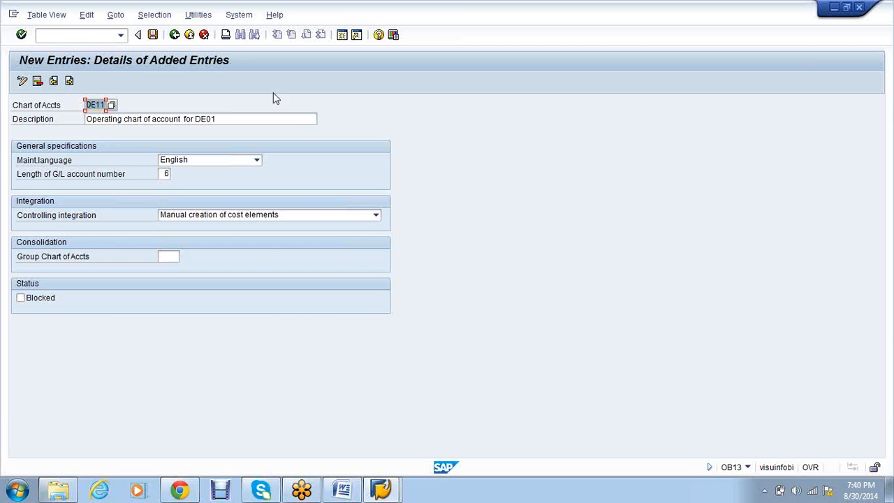
left_click(205, 36)
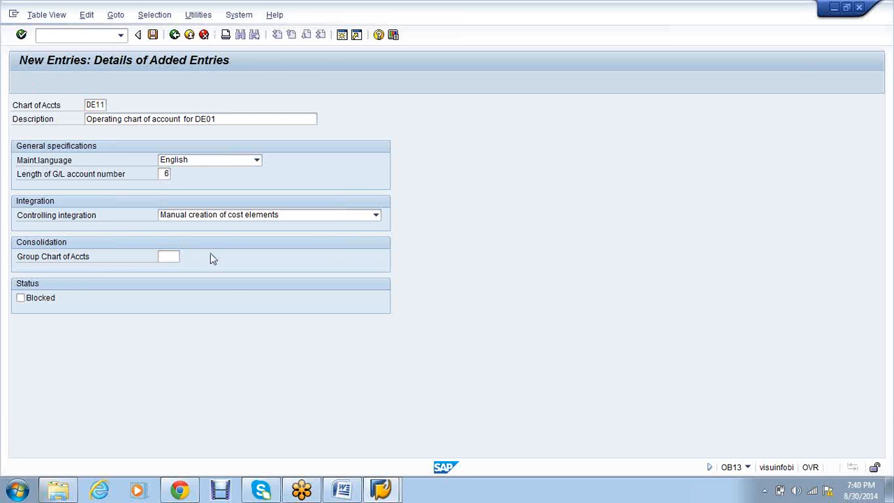
key("Return")
- Switch to the Word notes and look up the company code at the beginning of the document
key("alt+Tab")
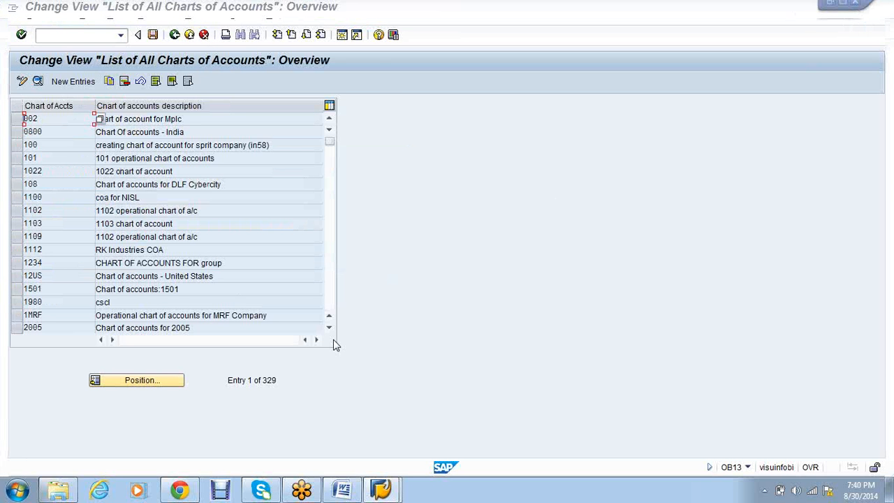
key("super+d")
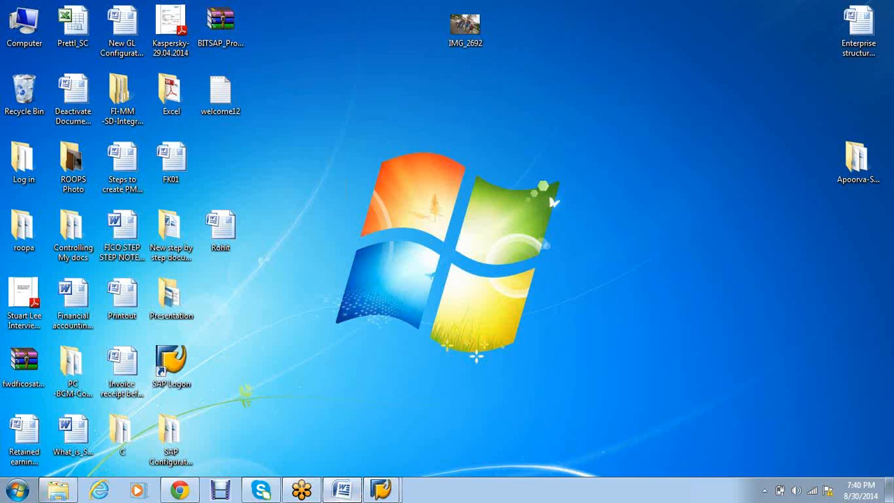
left_click(343, 489)
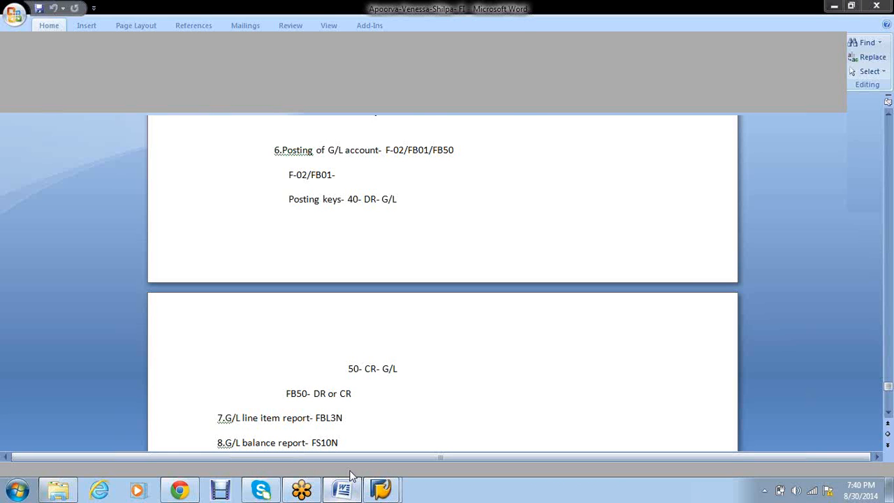
scroll(582, 303, "up", 10)
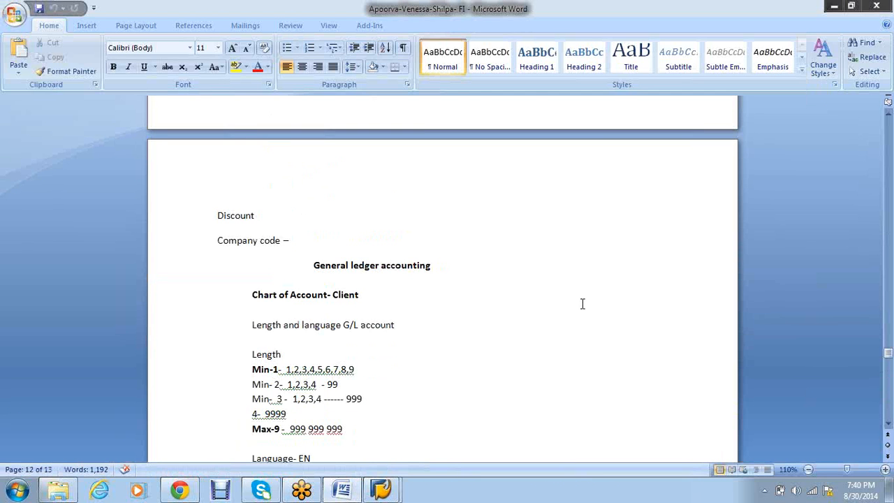
scroll(583, 303, "up", 5)
scroll(583, 303, "up", 10)
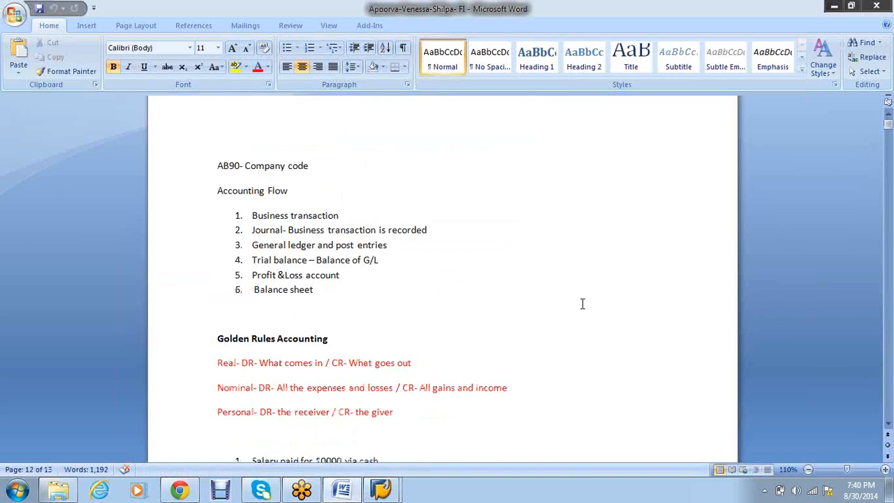
scroll(583, 303, "up", 1)
- Switch back to the SAP list of all charts of accounts and start a new entry with the key AB90
mouse_move(381, 489)
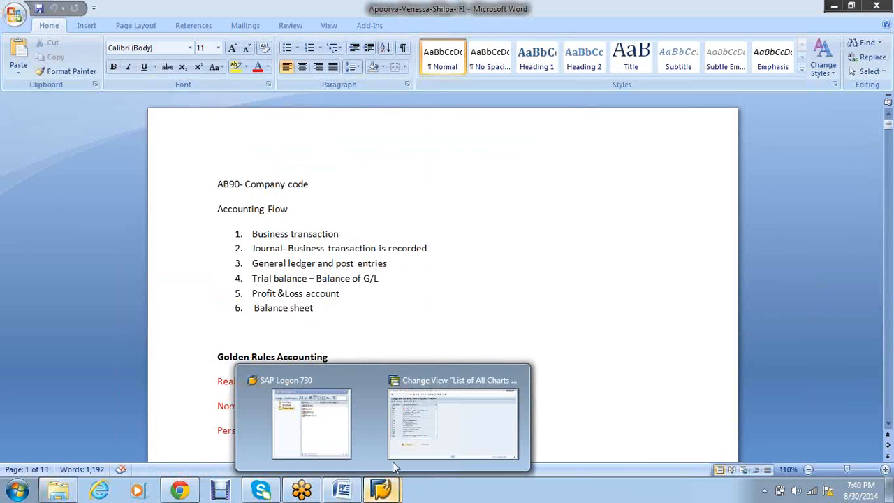
left_click(414, 398)
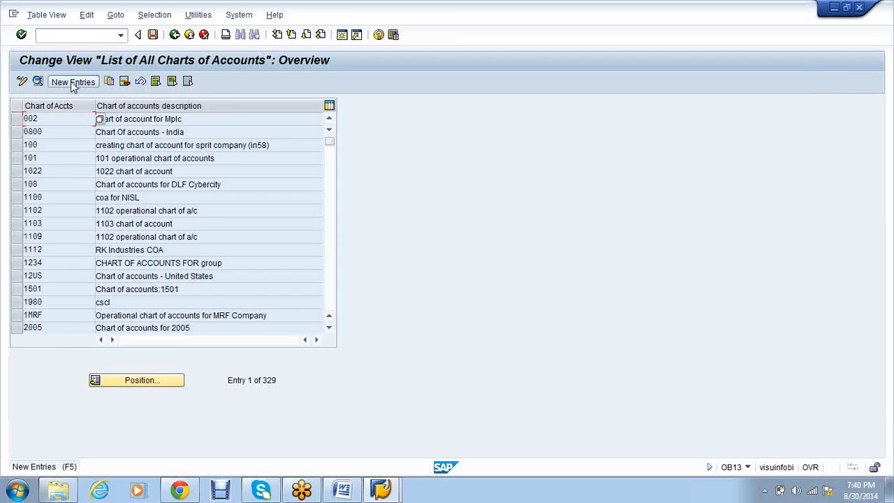
left_click(73, 81)
type("A")
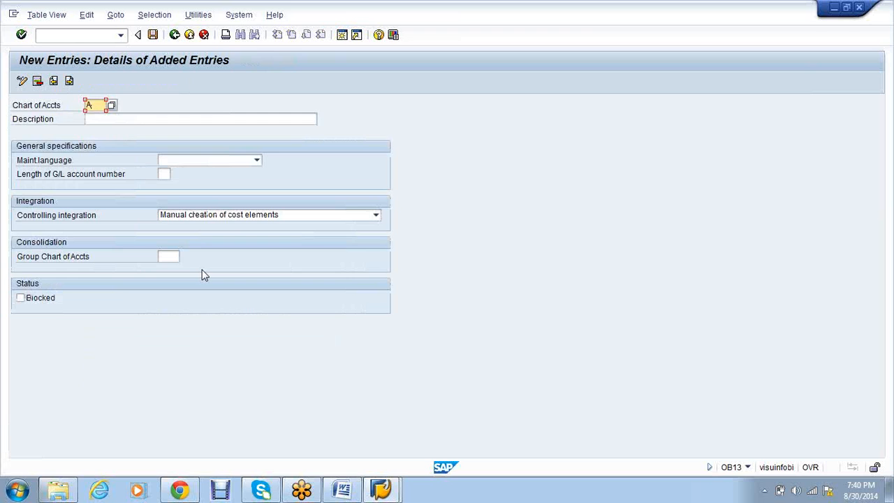
type("B90")
key("Tab")
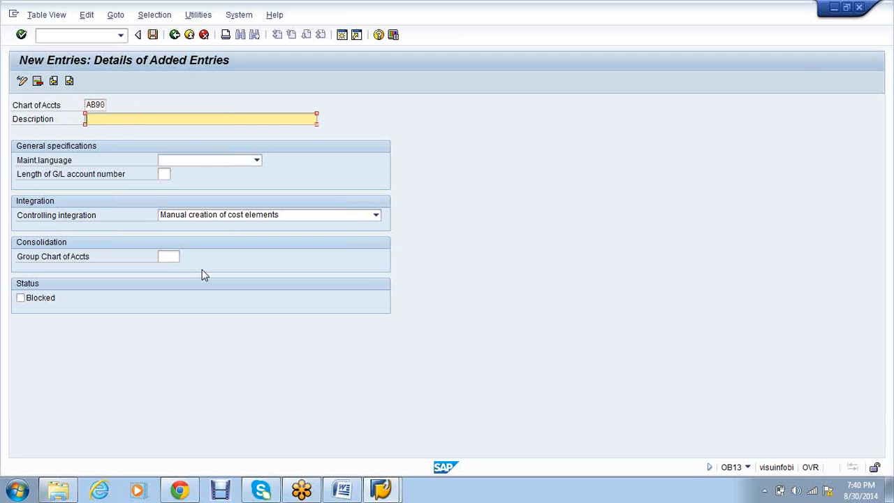
- Enter "Operating chart of account for AB90" as the description of the new chart of accounts
type("O")
key("Down")
key("Return")
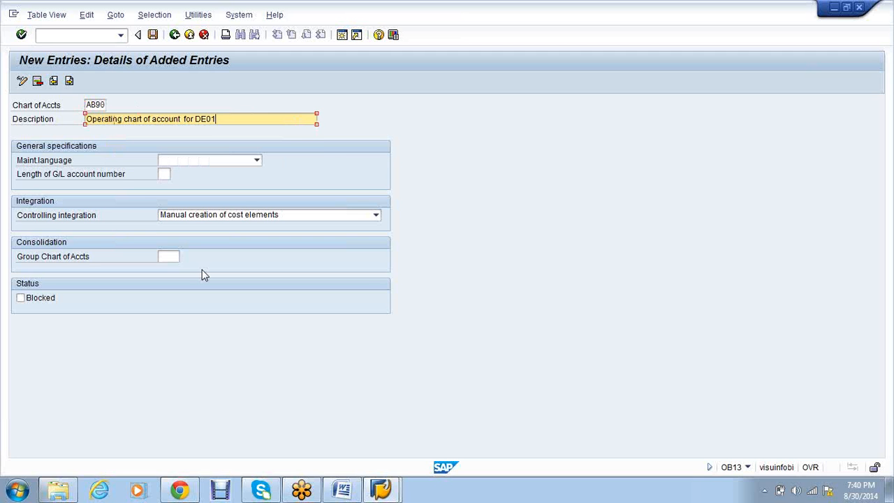
key("BackSpace")
key("BackSpace")
key("BackSpace")
key("BackSpace")
type("AB9")
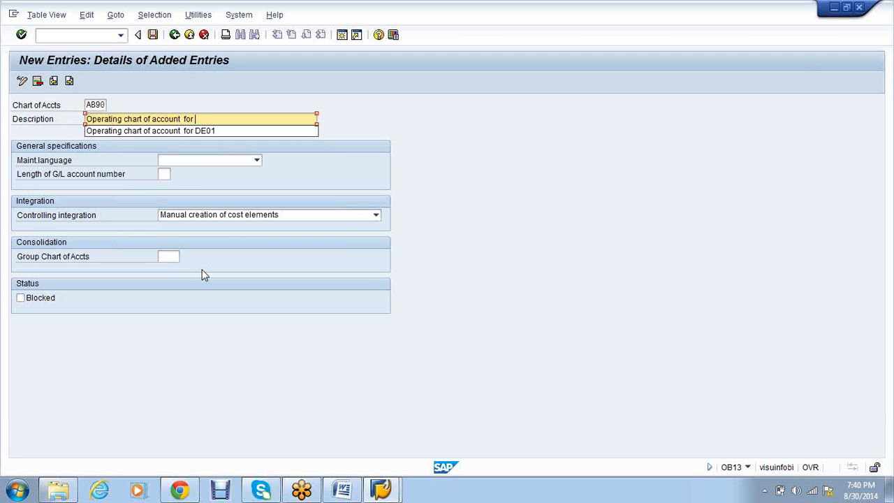
type("0")
key("Tab")
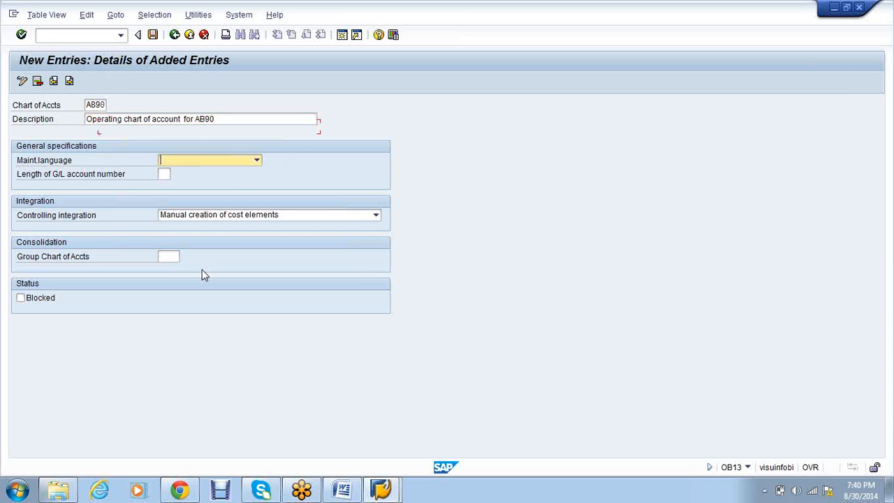
- Set the maintenance language to English and the length of the G/L account number to 6
key("e")
left_click(257, 160)
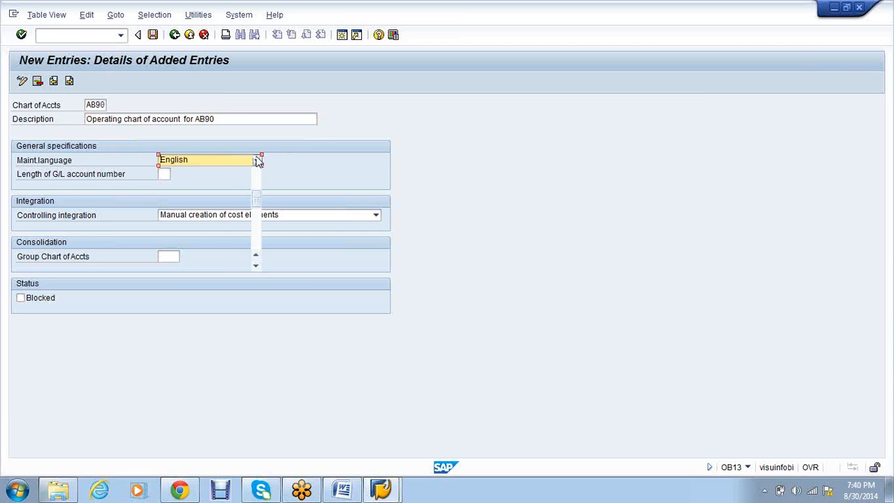
left_click(225, 173)
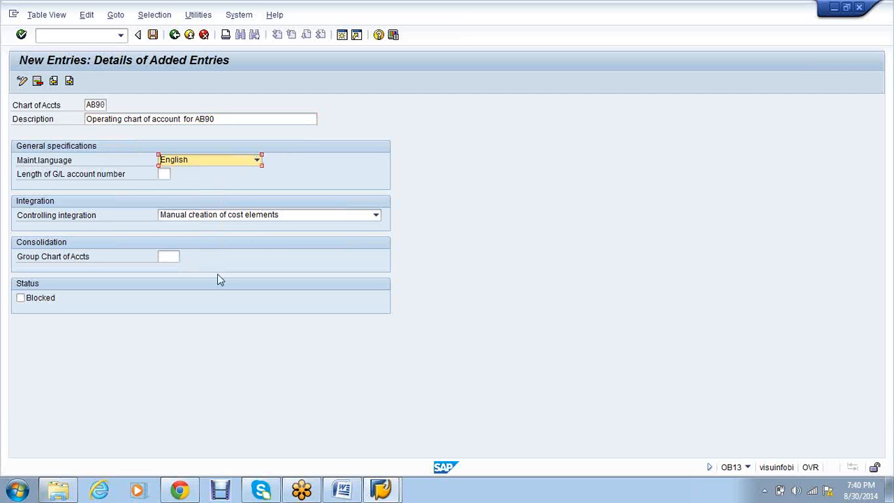
left_click(166, 175)
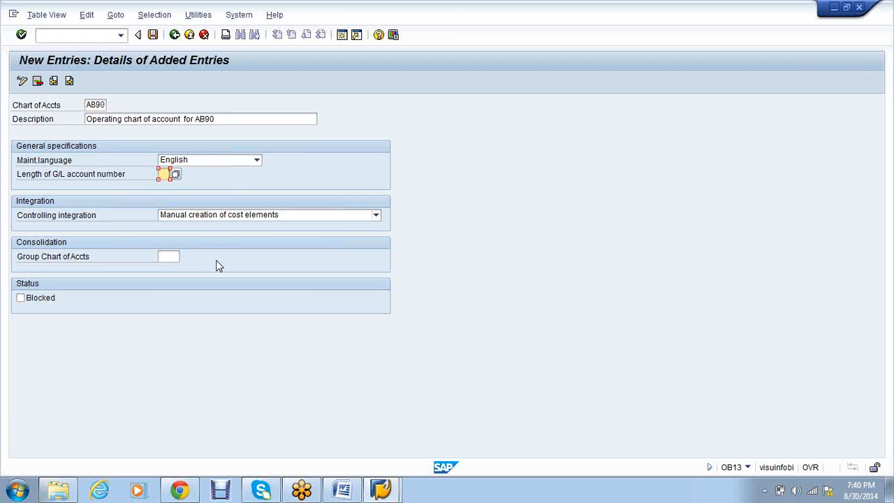
type("5")
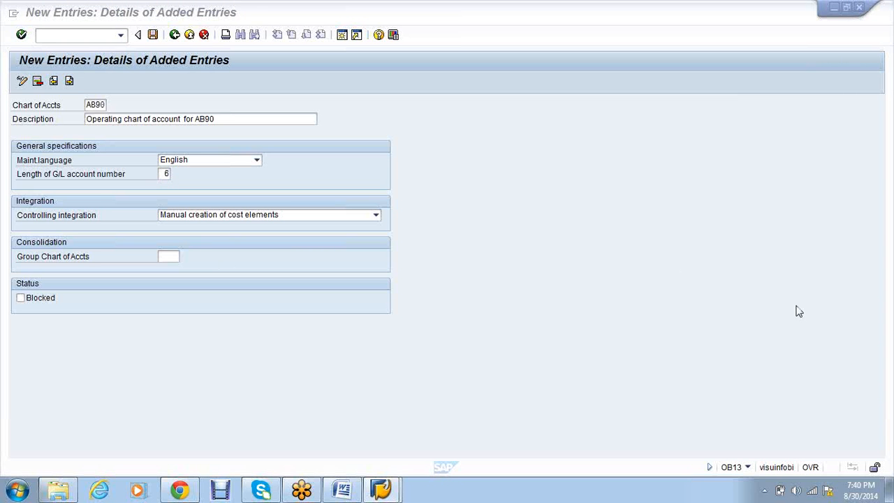
- Discard the unsaved AB90 entry and return to the list of all charts of accounts
left_click(802, 188)
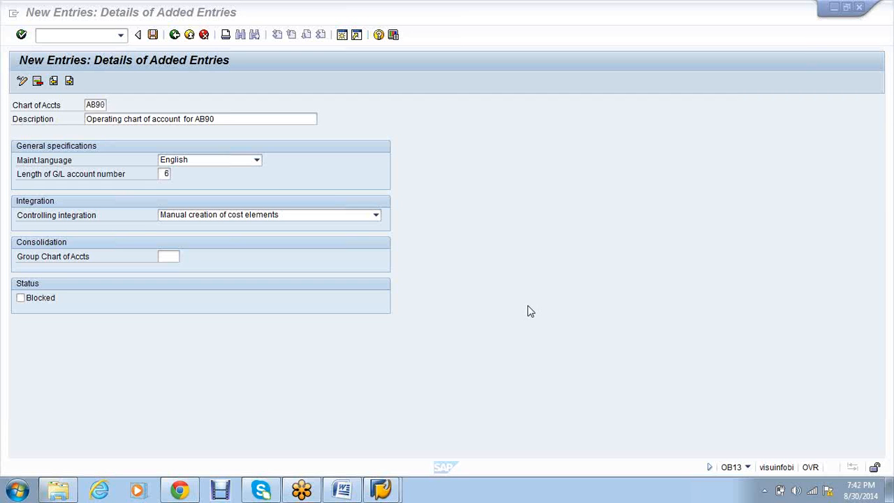
left_click(204, 38)
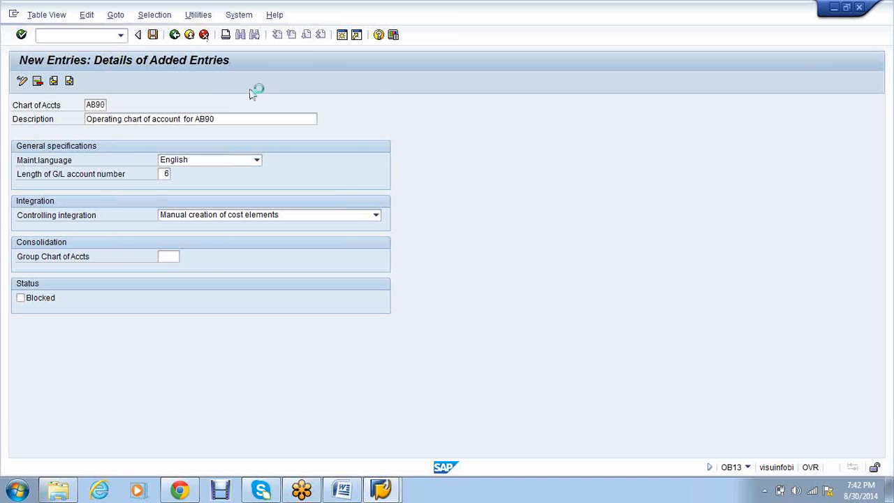
left_click(196, 236)
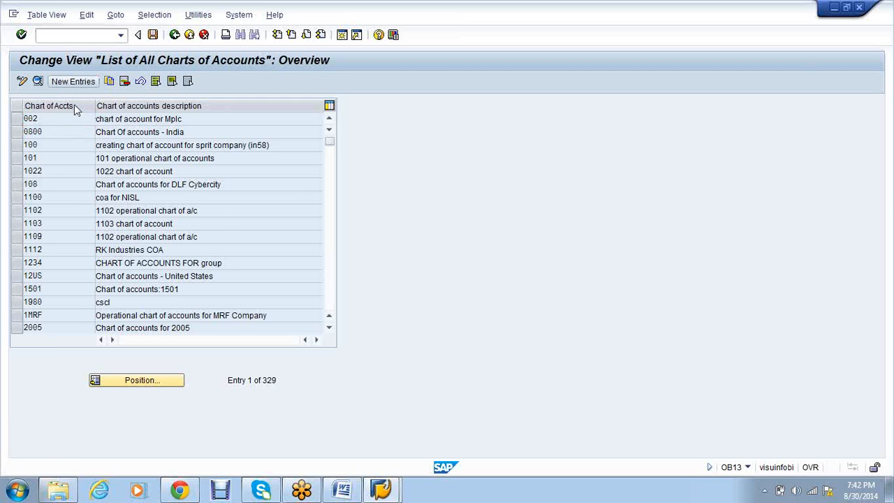
- Start a new chart of accounts entry with the key AB90 and the description "Operating chart of account for AB90"
key("F5")
type("AB90")
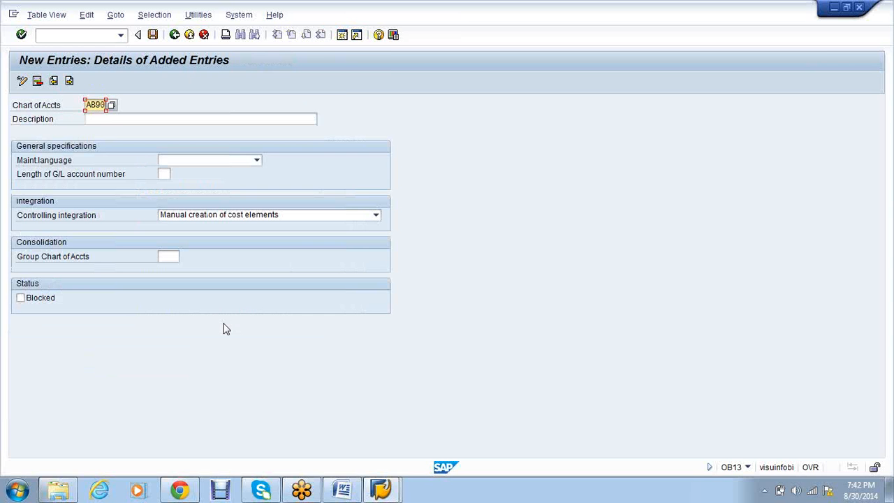
key("Tab")
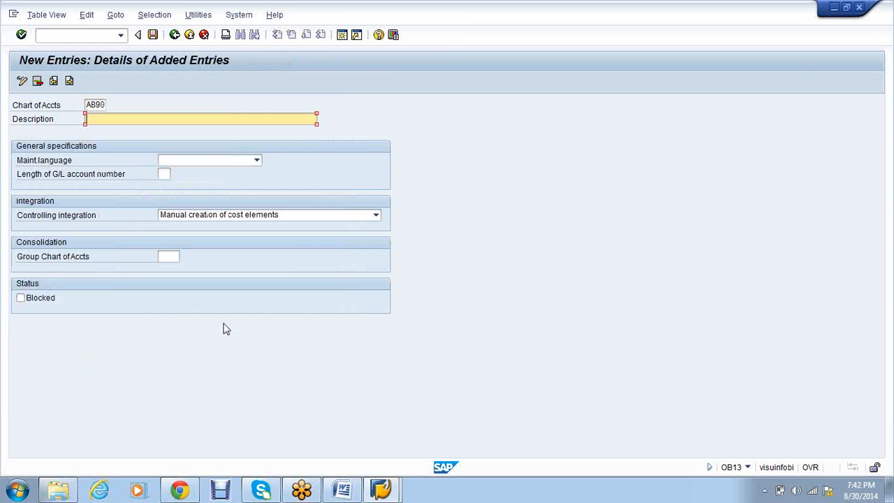
type("O")
key("Down")
key("Return")
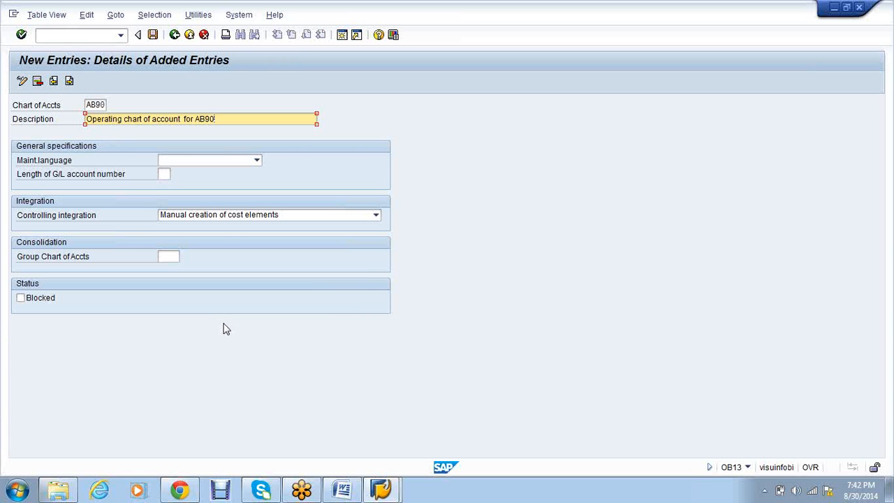
- Set the entry's maintenance language to English and its G/L account number length to 6
key("Tab")
type("E")
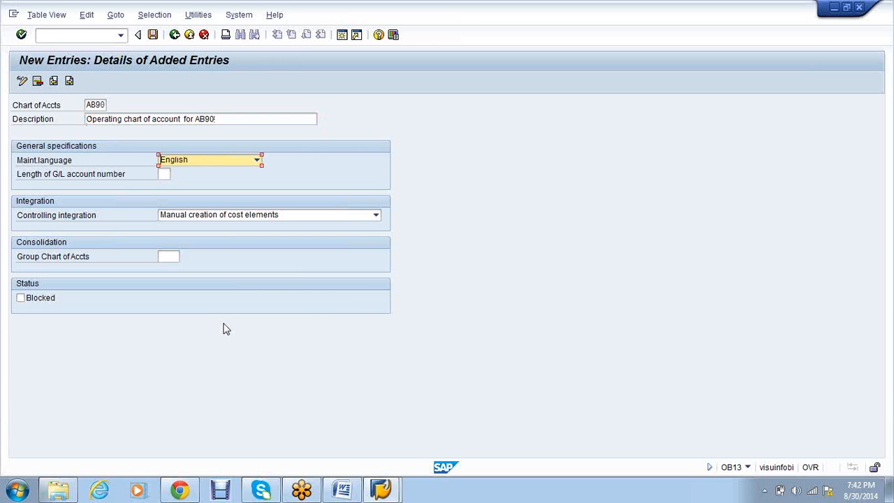
key("Tab")
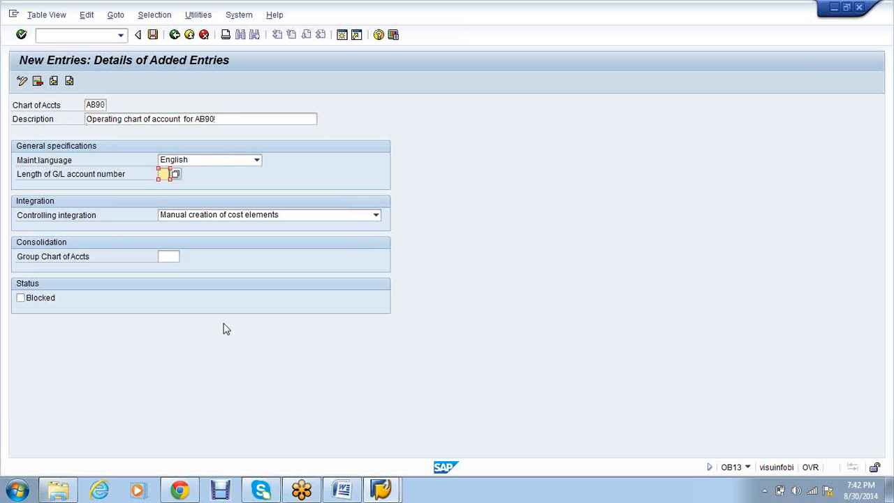
type("6")
- Choose manual creation of cost elements for the controlling integration and leave the group chart of accounts blank
left_click(248, 215)
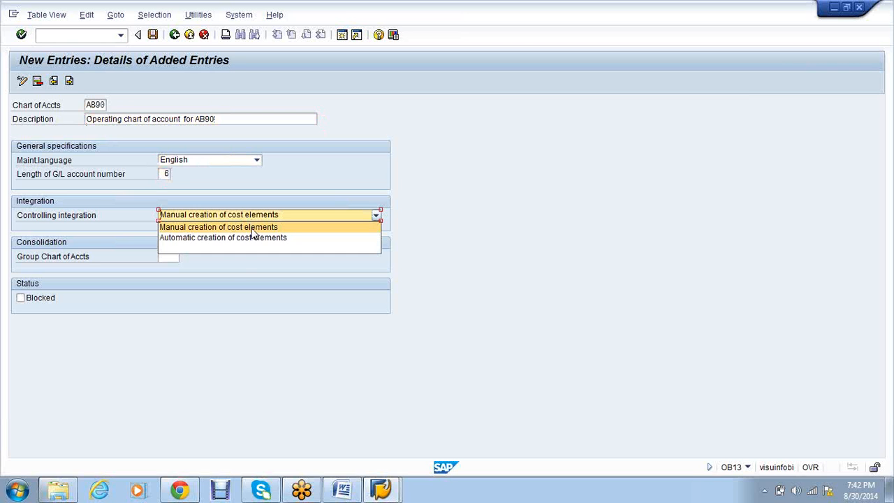
left_click(252, 230)
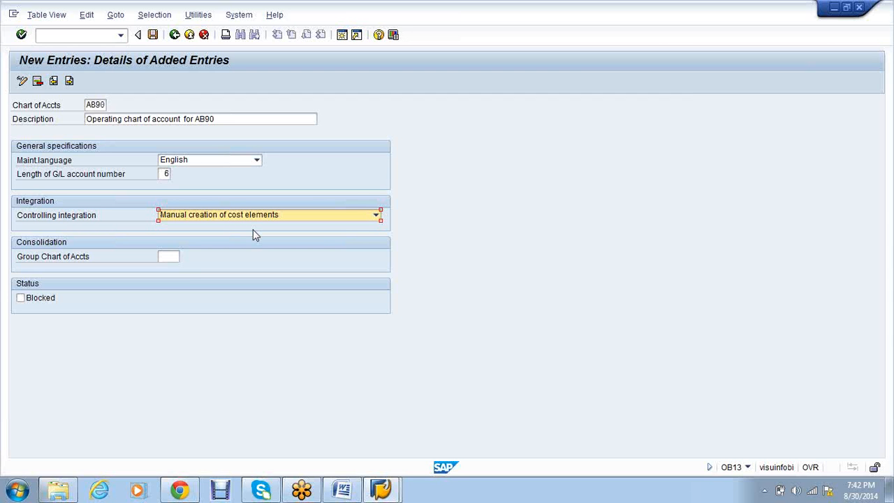
left_click(167, 256)
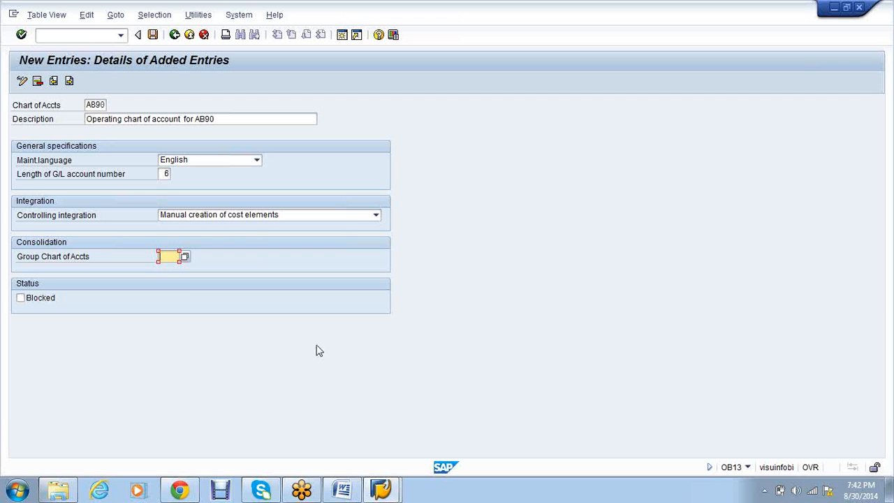
- Save the chart of accounts under the own customizing request ABC PVT LTD and return to the implementation guide
left_click(153, 35)
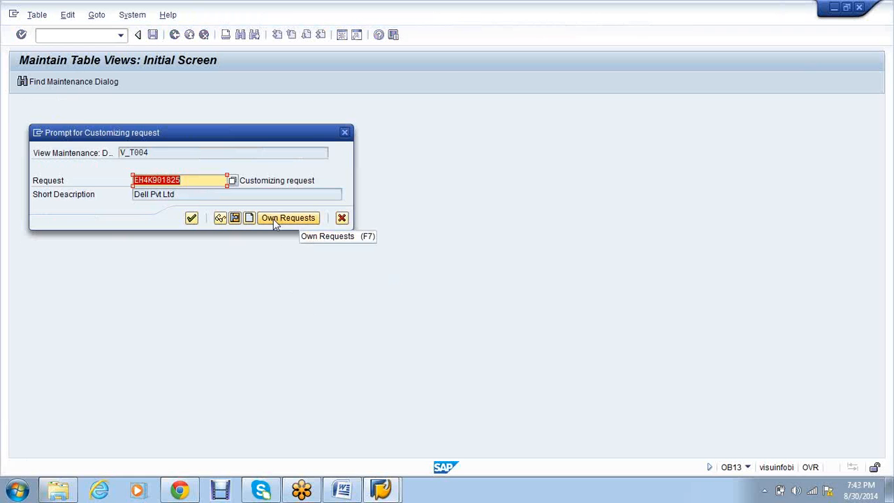
left_click(273, 219)
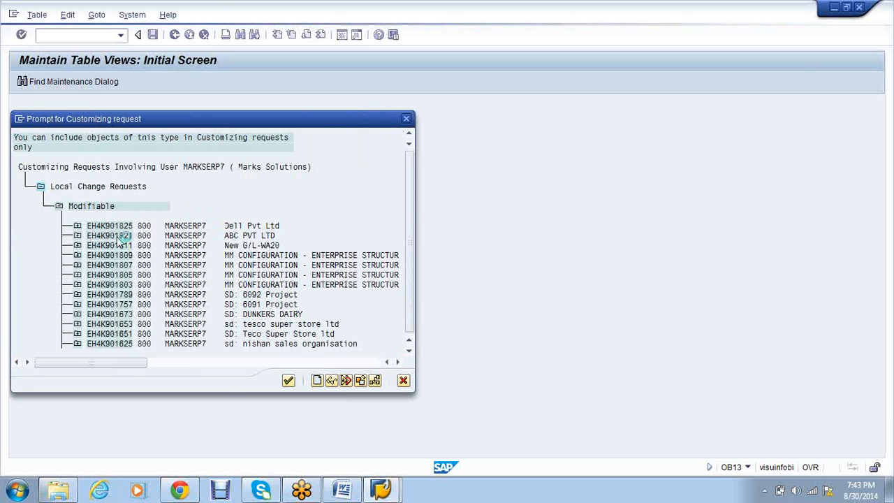
double_click(120, 239)
left_click(191, 218)
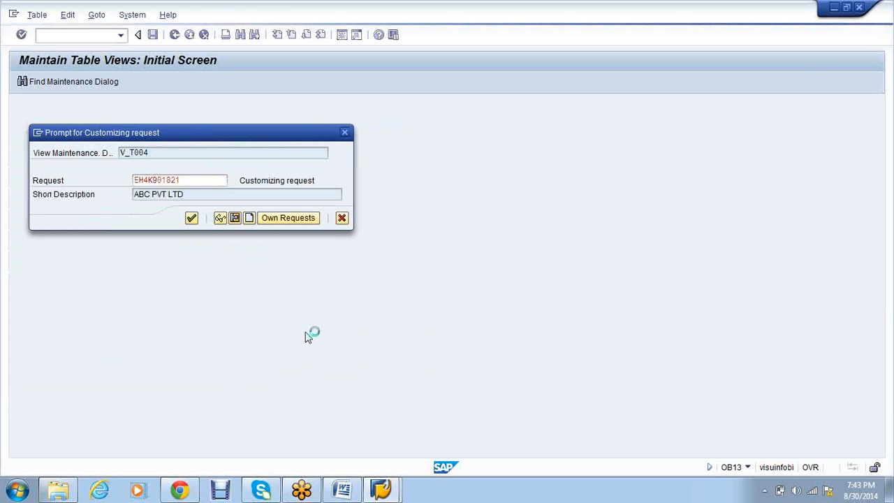
left_click(176, 36)
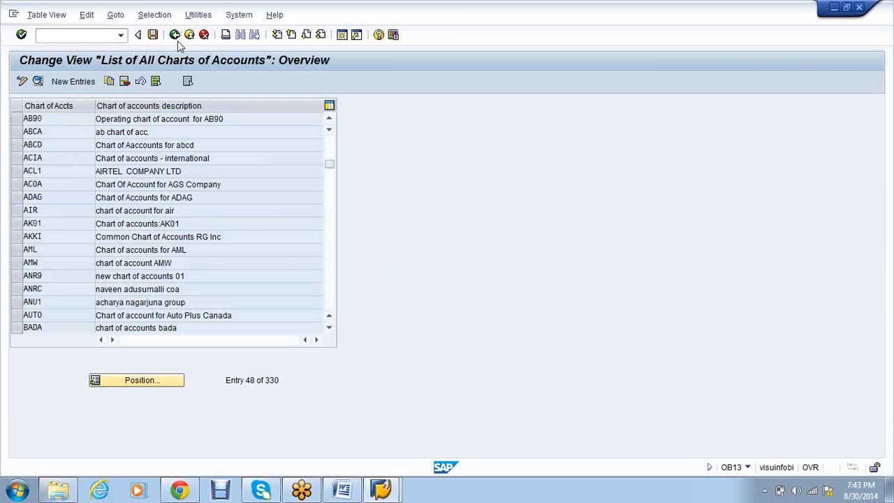
left_click(177, 40)
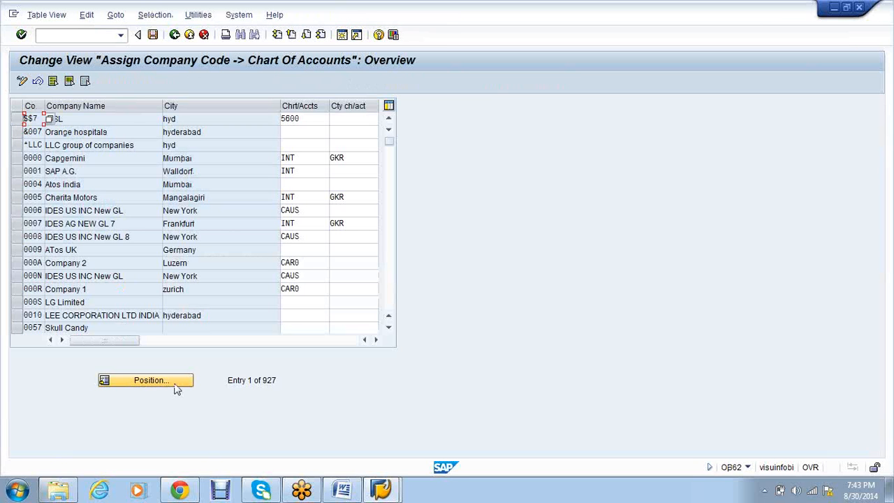
- In Assign Company Code to Chart of Accounts, find company code AB90 and assign chart of accounts AB90 to it
left_click(177, 389)
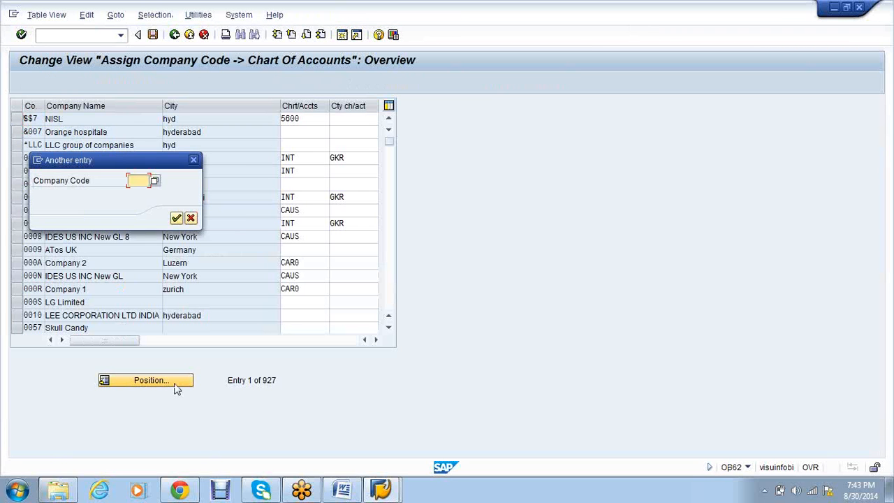
type("ab90")
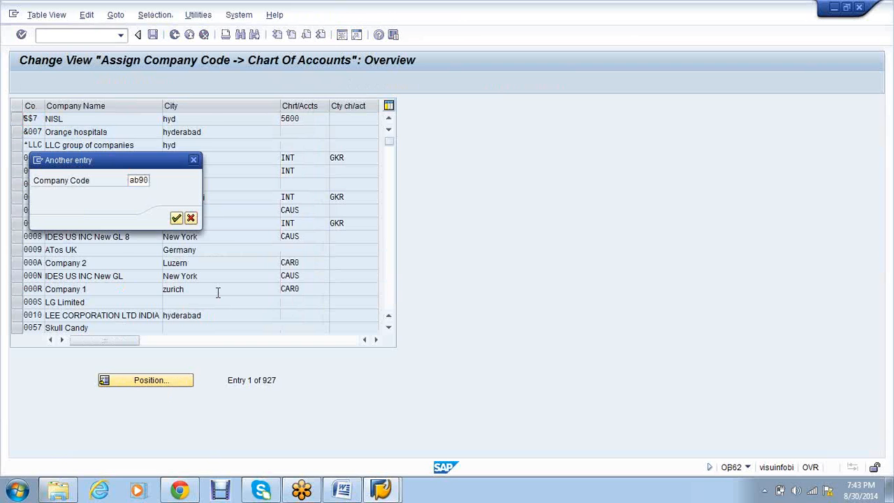
key("Return")
type("ab90")
key("Return")
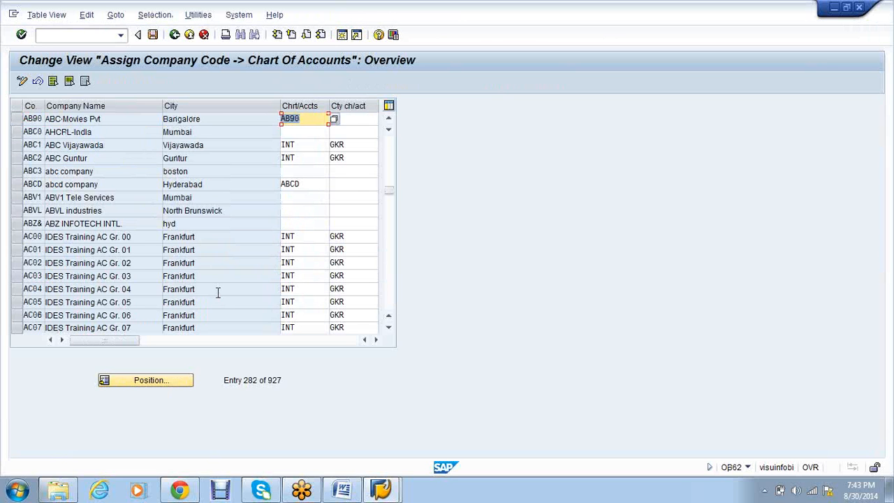
- Save the company code assignment under the ABC PVT LTD customizing request and return to the implementation guide
left_click(152, 35)
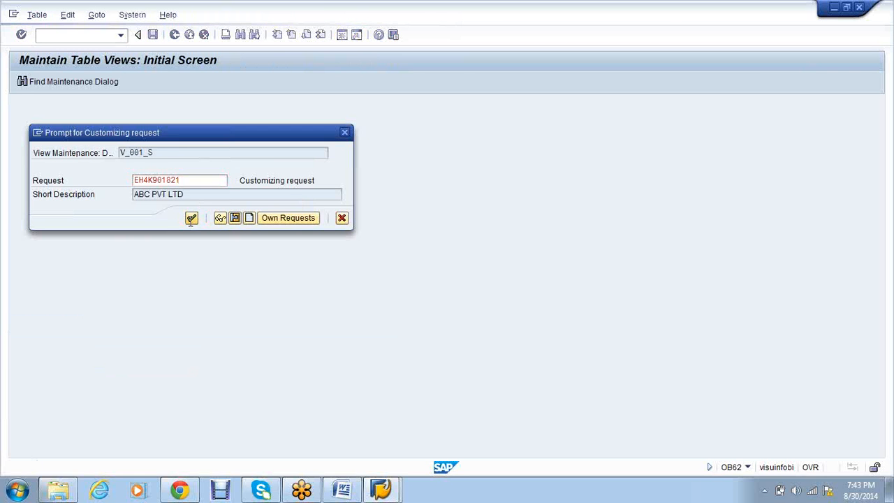
left_click(191, 218)
left_click(174, 35)
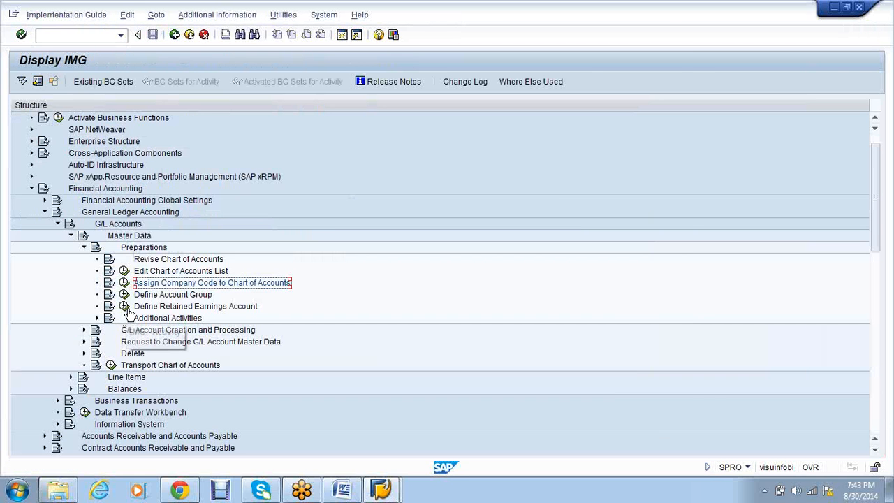
- Try to open the Define Account Group activity, mark the locking user's name and decline displaying the locked data
left_click(125, 295)
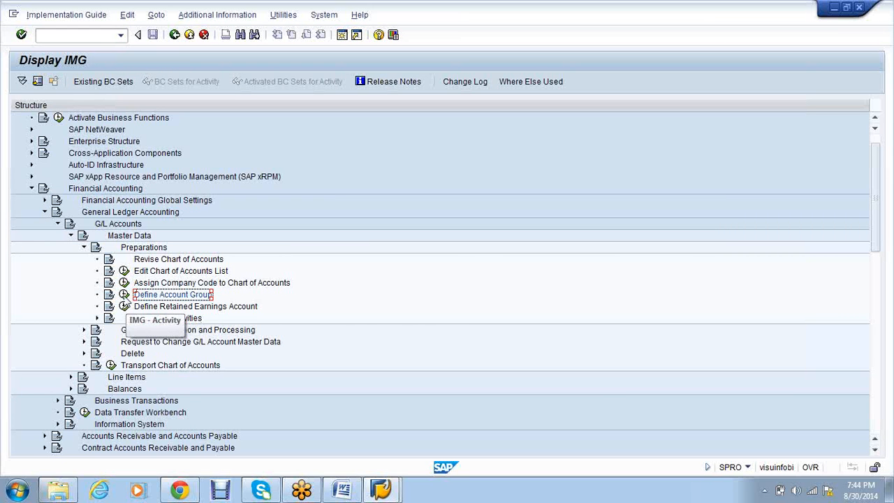
left_click(124, 294)
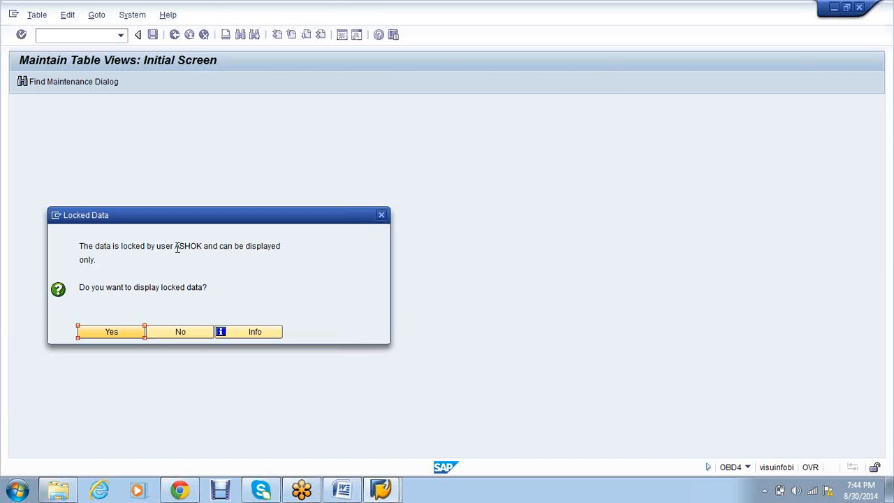
left_click_drag(176, 246, 202, 248)
left_click(182, 332)
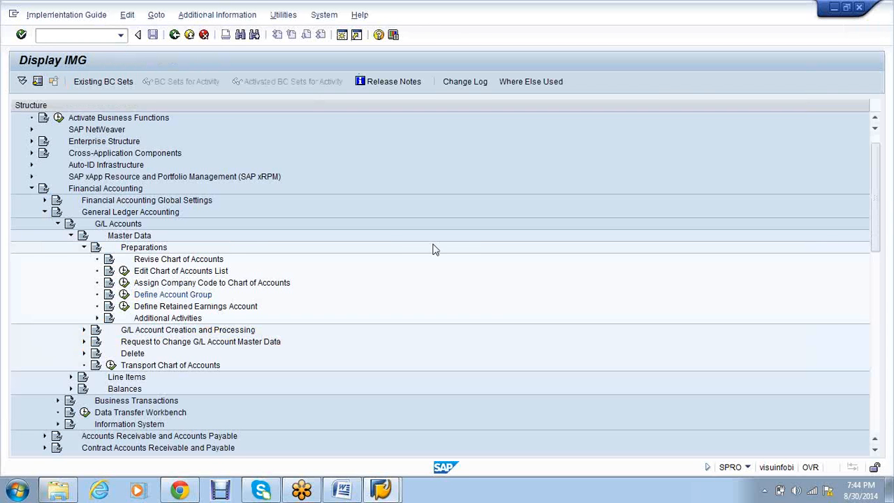
- In an SM12 session, list the lock entries in client 800 for the user who locked the data
key("F3")
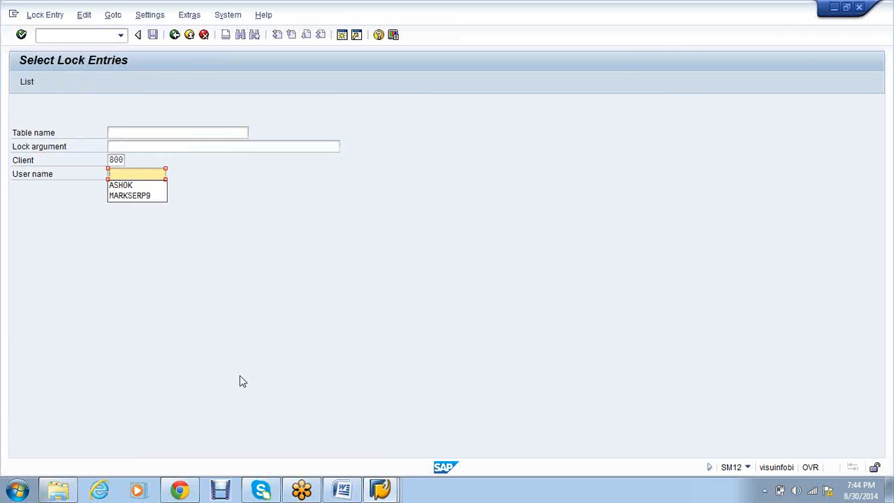
left_click(121, 185)
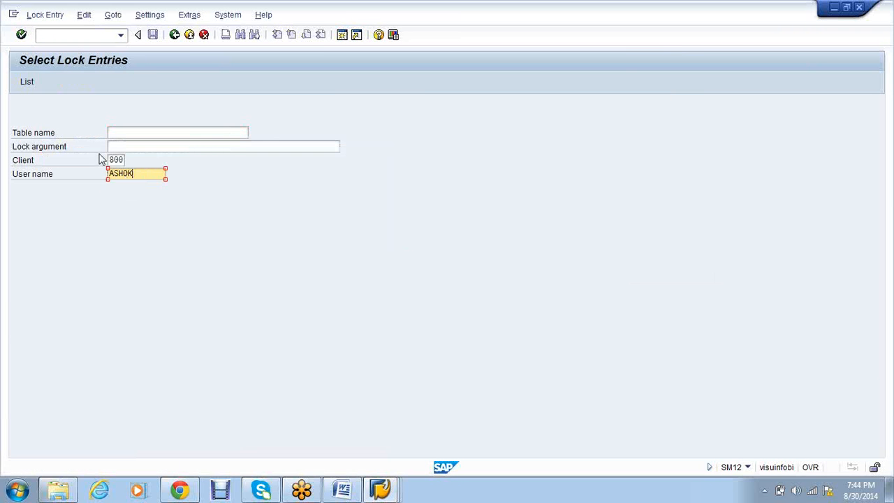
left_click(28, 87)
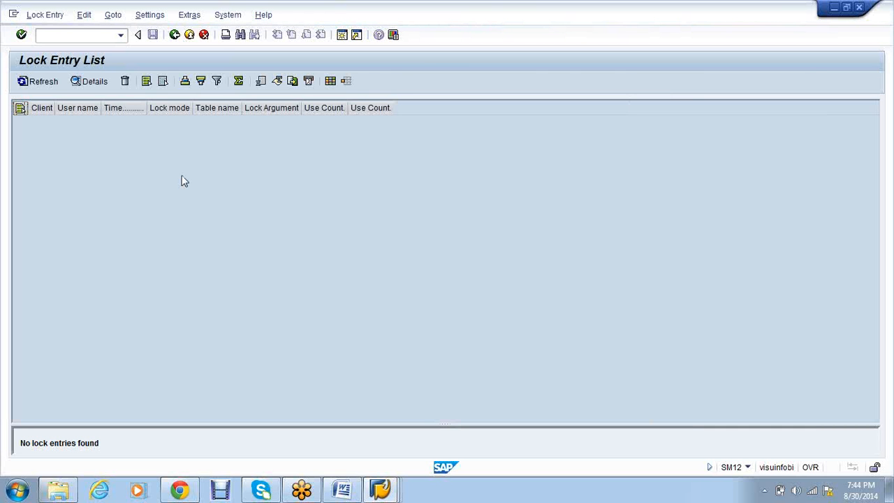
key("F3")
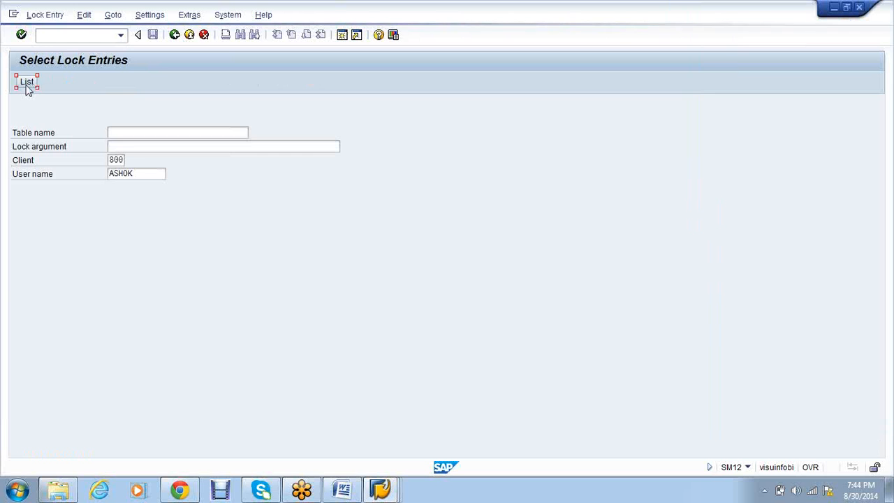
left_click(29, 83)
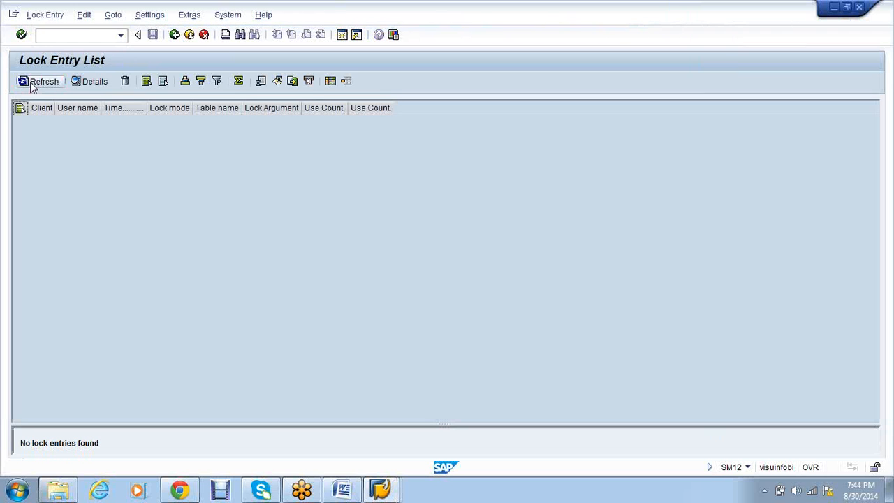
- Switch back to the implementation guide session and open the Define Account Group activity
left_click(381, 490)
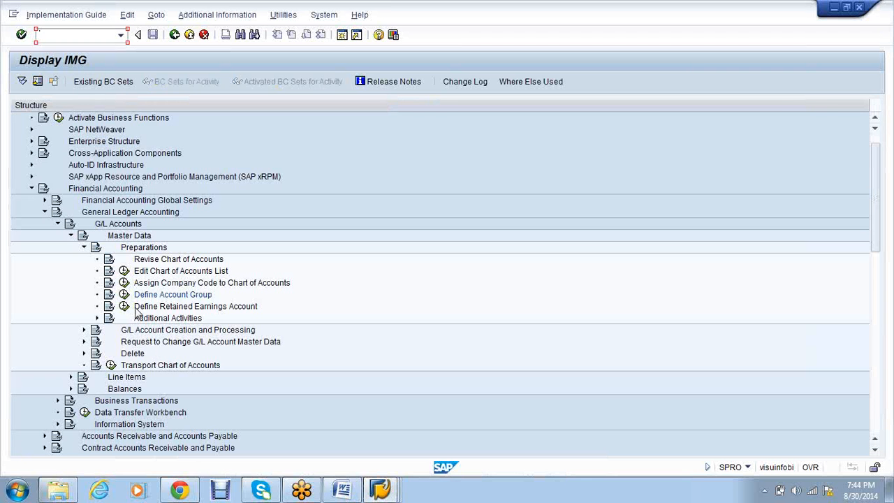
left_click(125, 294)
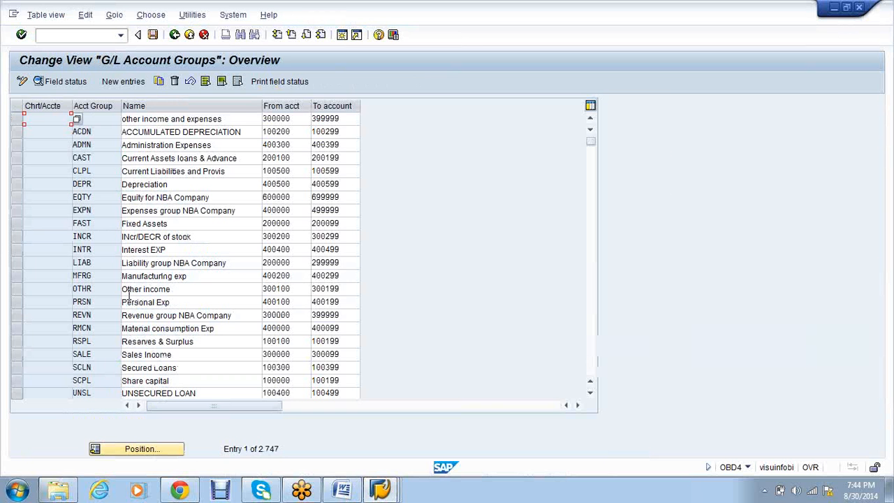
- Switch to the SM12 session and list the same user's lock entries again from the selection screen
mouse_move(380, 488)
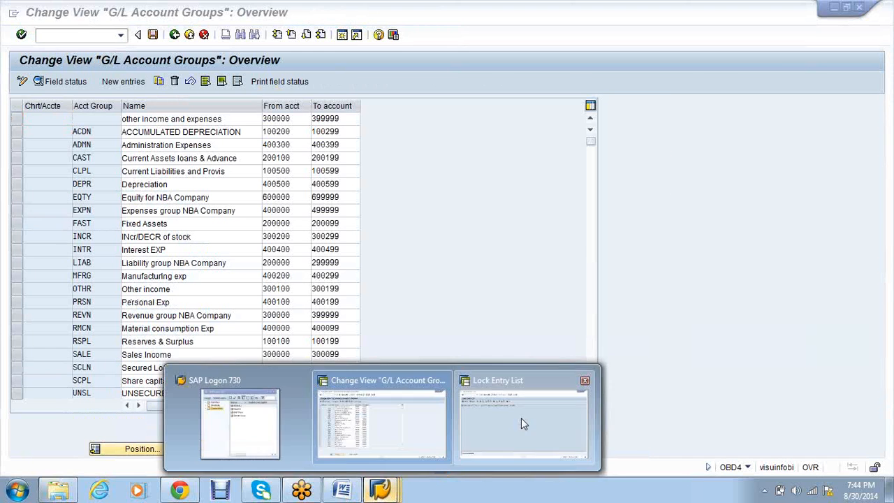
left_click(523, 421)
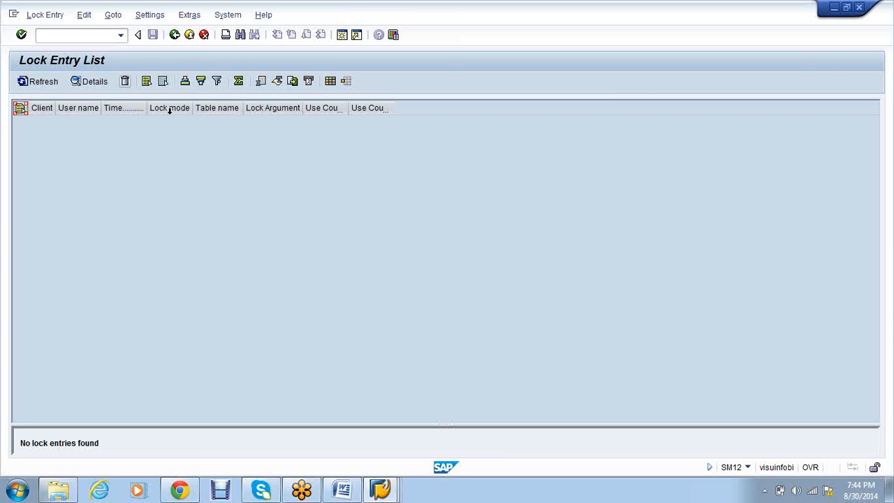
left_click(174, 34)
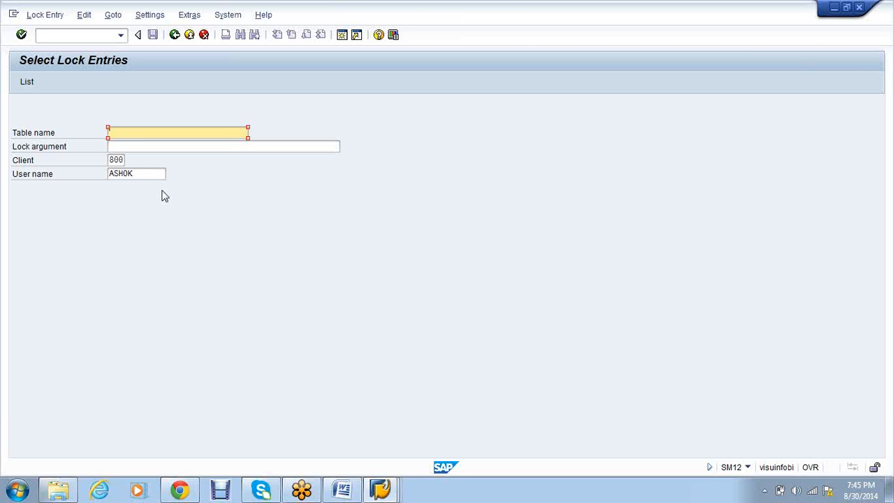
left_click(26, 82)
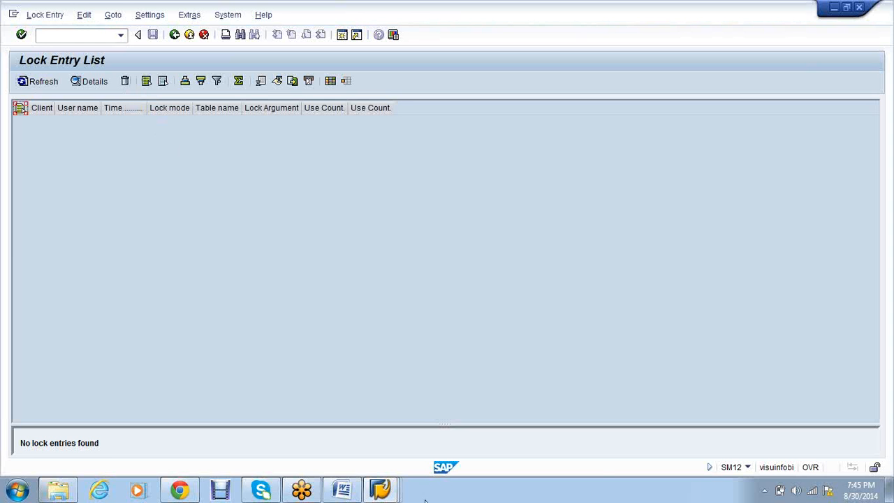
- Switch back to the G/L Account Groups session and open the table for adding new entries
left_click(391, 490)
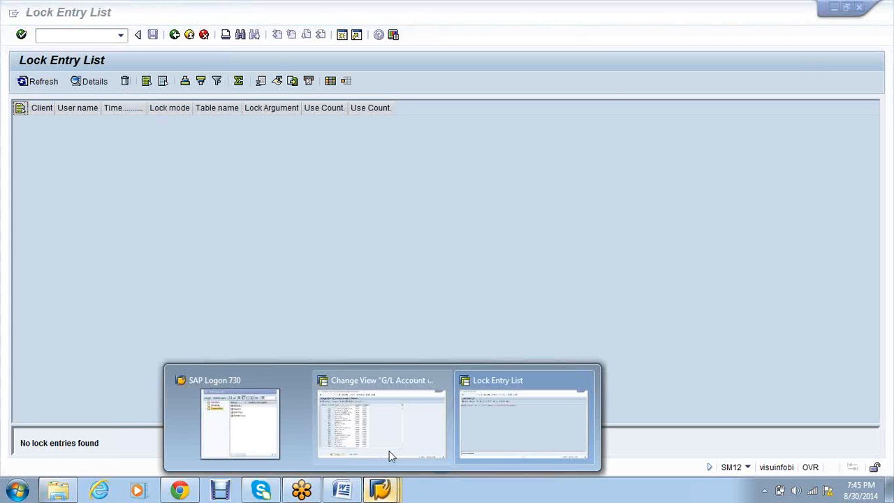
left_click(389, 423)
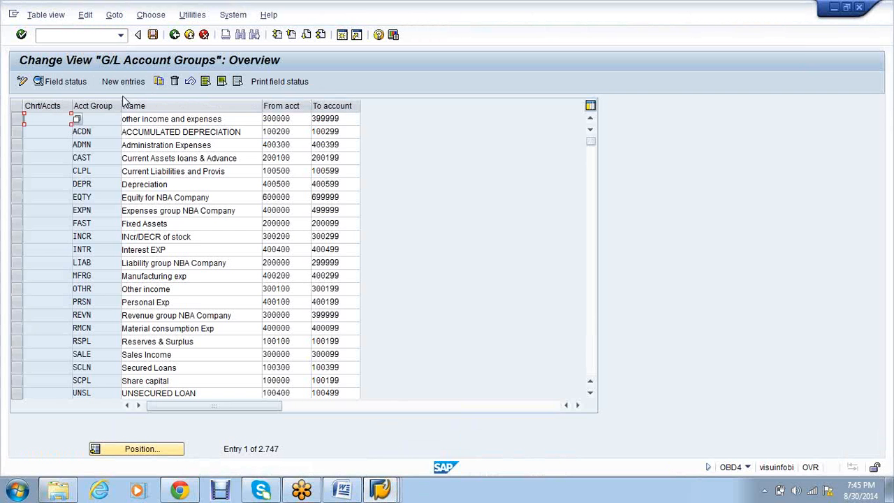
left_click(124, 83)
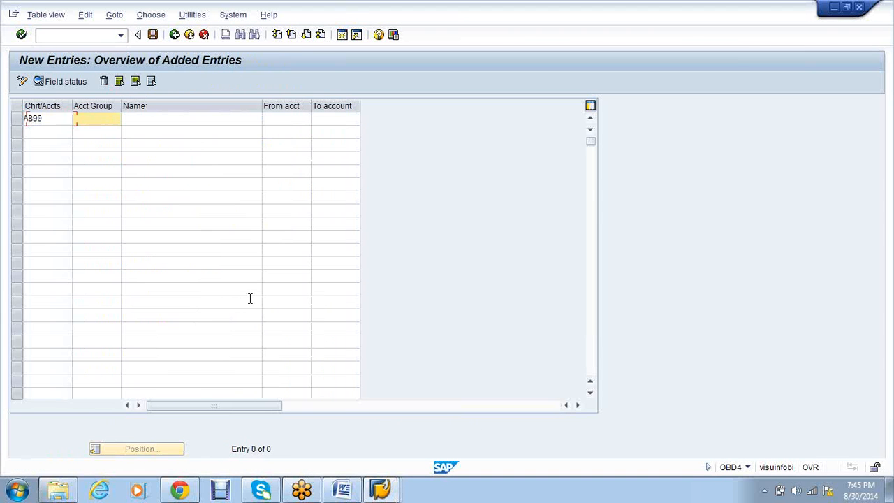
- Add account group ASST named ASSETS to chart of accounts AB90 with the account range 1 to 99999
type("ASST")
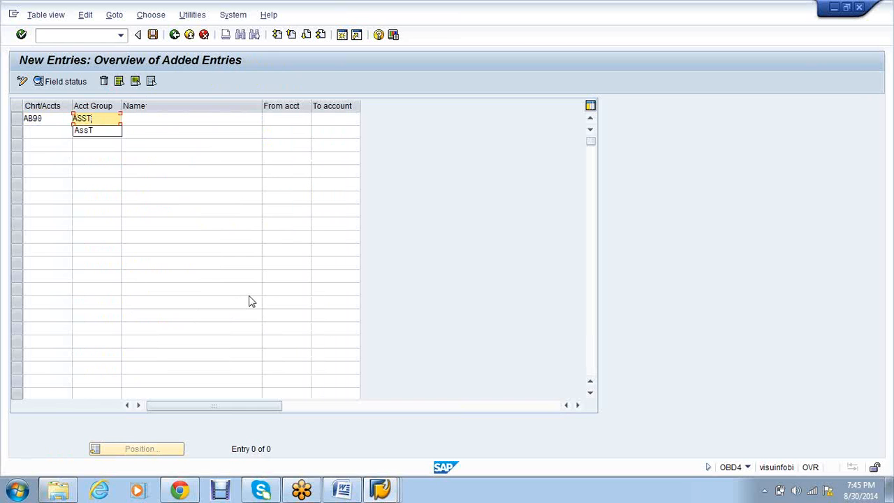
key("Tab")
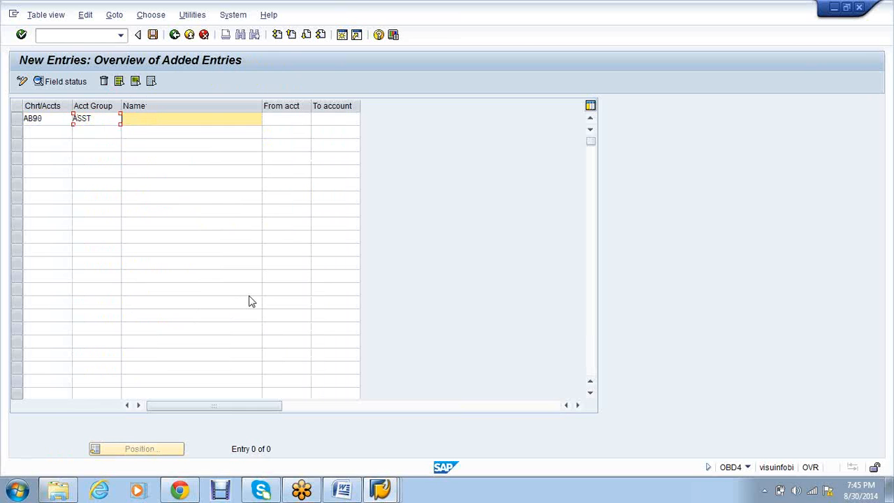
type("A")
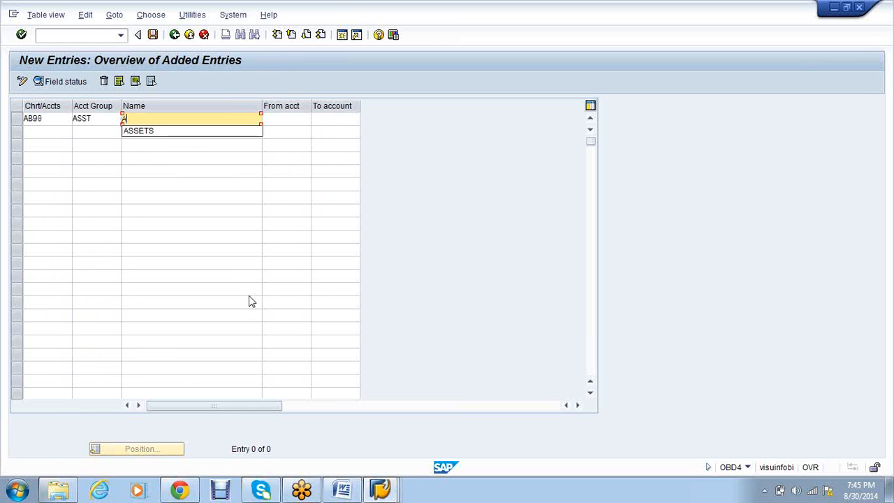
key("Down")
key("Return")
key("Tab")
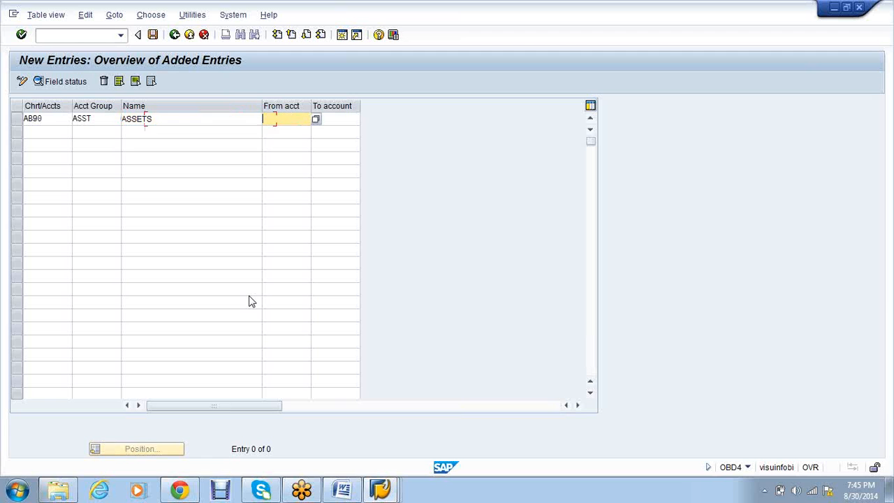
type("1")
key("Tab")
type("99999")
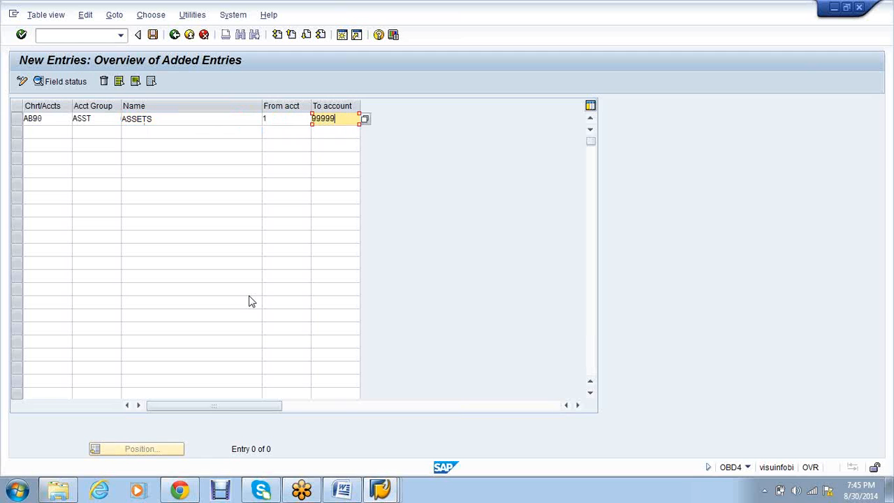
- Start a second row for chart of accounts AB90 with account group LIAB and the name LIABILTIES
key("Tab")
type("AB90")
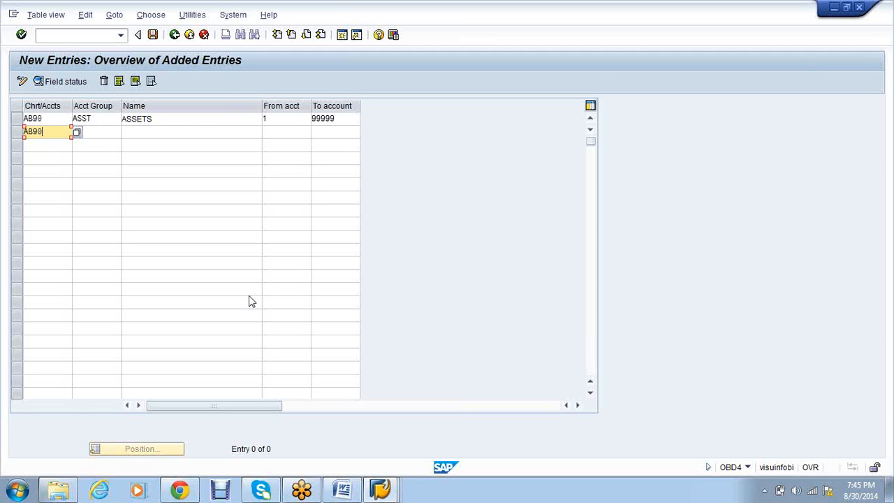
key("Tab")
type("LI")
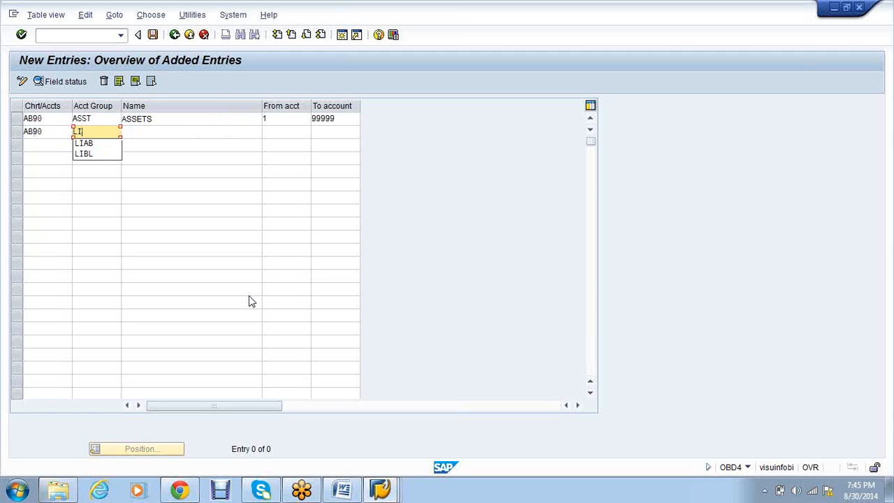
key("Down")
key("Return")
key("Tab")
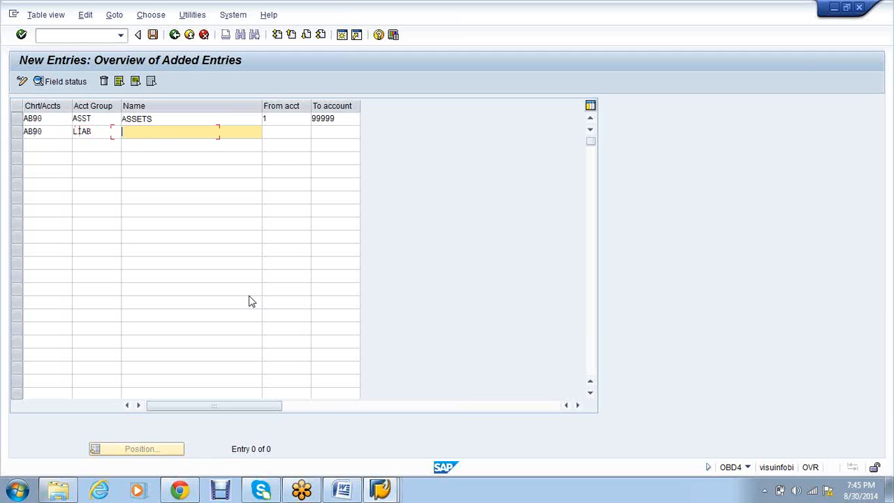
type("L")
key("Down")
key("Return")
key("Tab")
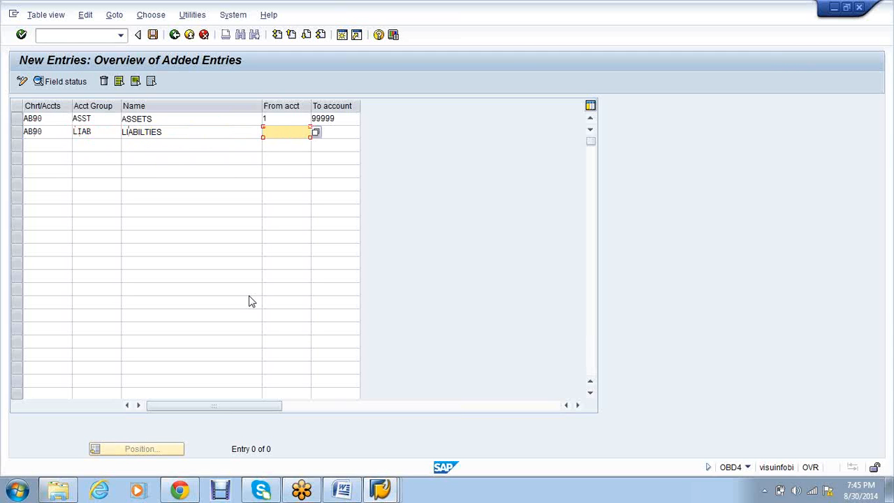
- Set the LIAB group's account range to 100000 through 199999
type("1000")
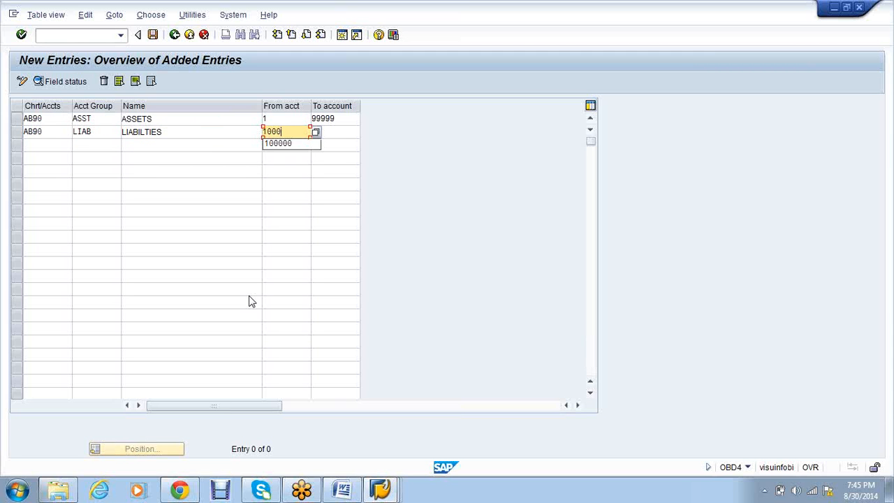
key("Down")
key("Return")
key("Tab")
type("1999")
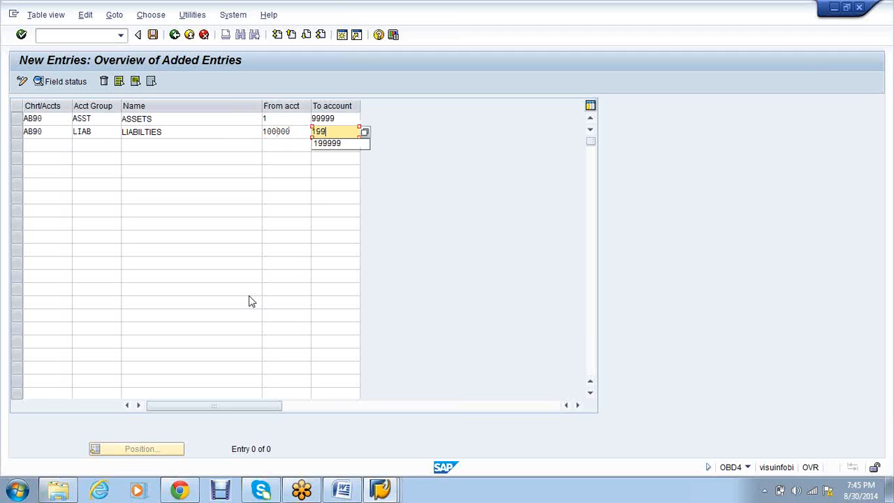
key("Down")
key("Return")
- Add account group INCO named INCOME to chart of accounts AB90 with the account range 200000 to 299999
key("Tab")
type("A")
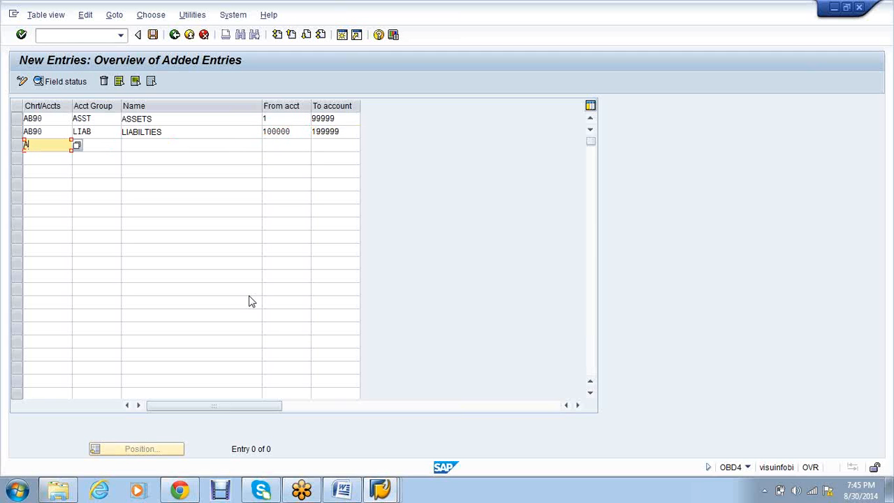
type("B90")
key("Tab")
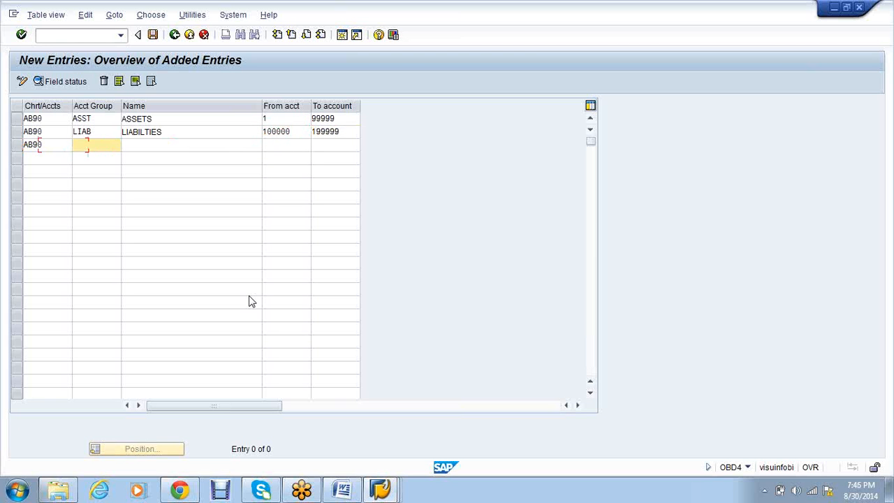
type("INCO")
key("Tab")
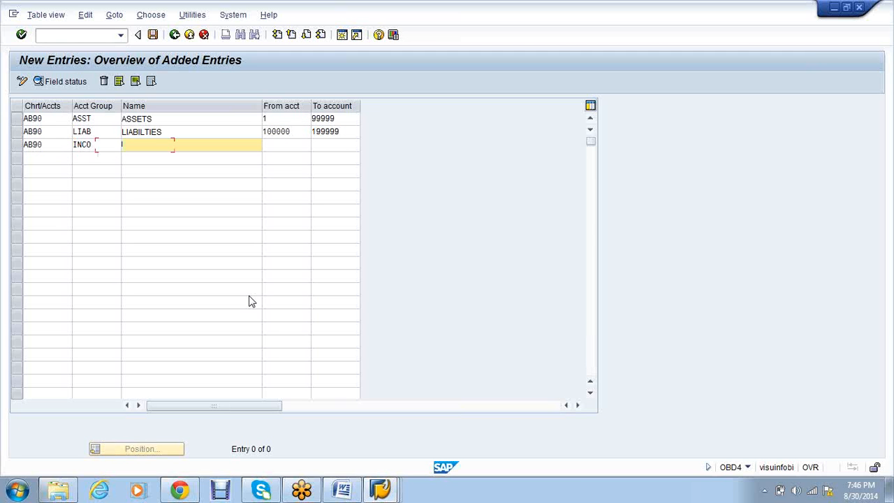
type("INCOME")
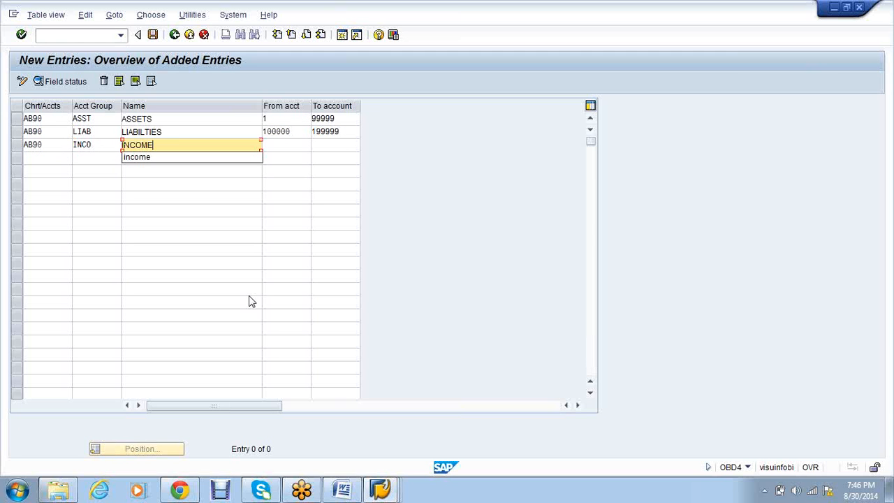
key("Tab")
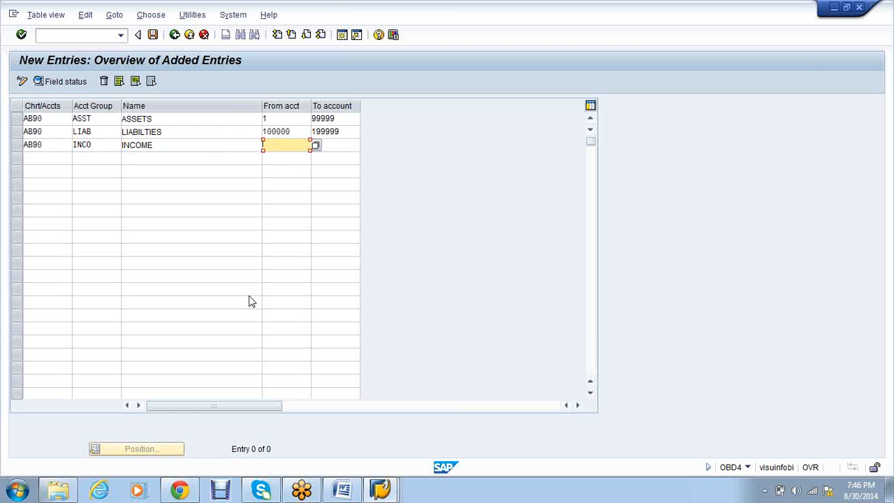
type("200000")
key("Tab")
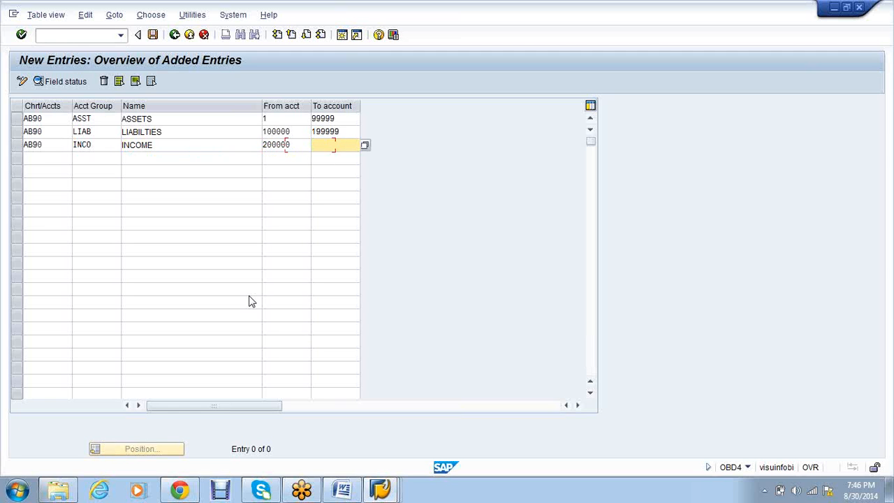
type("299999")
- Add account group EXPE named EXPENSES to chart AB90 with accounts 300000 to 399999, and save the new account groups
key("Tab")
type("AB")
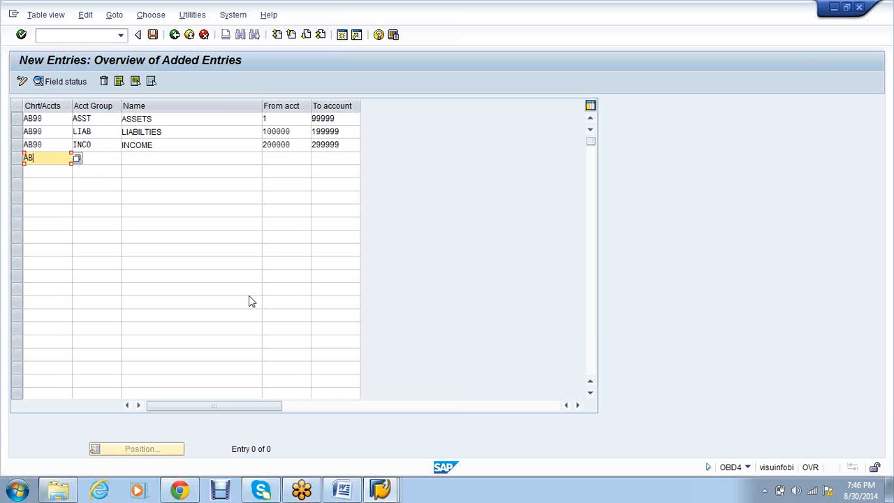
type("90")
key("Tab")
type("EXPE")
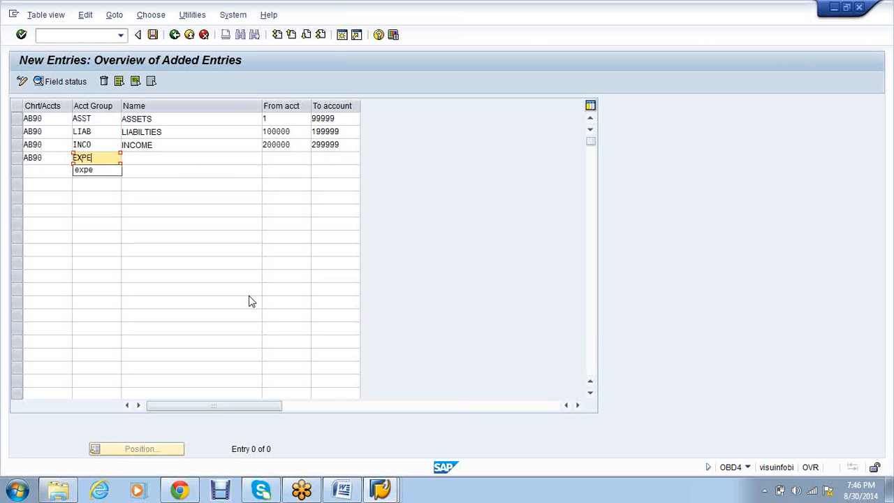
key("Tab")
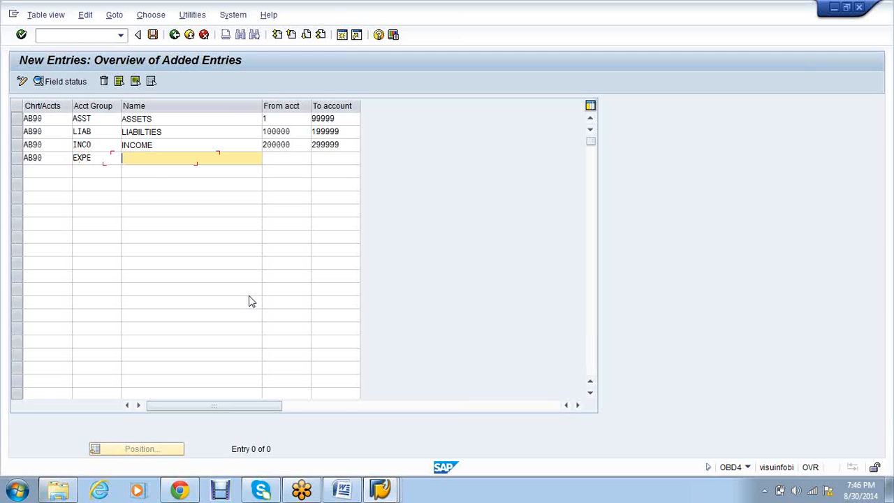
type("EX")
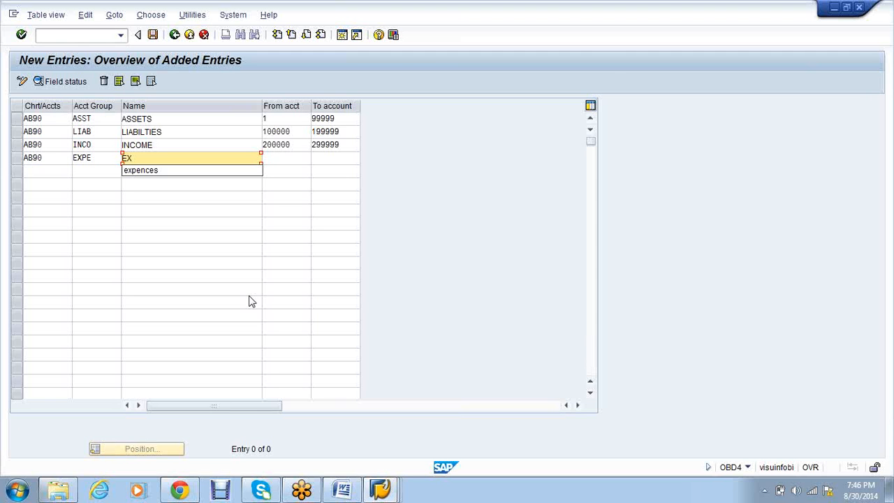
type("PENSES")
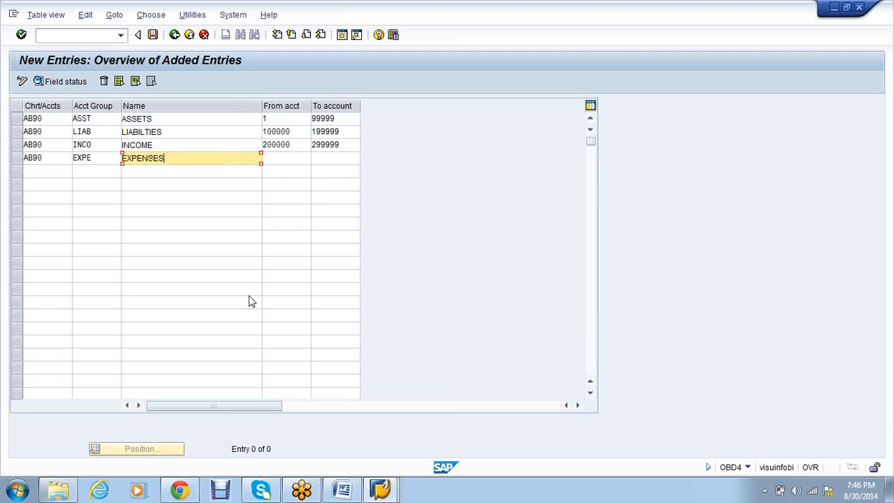
key("Tab")
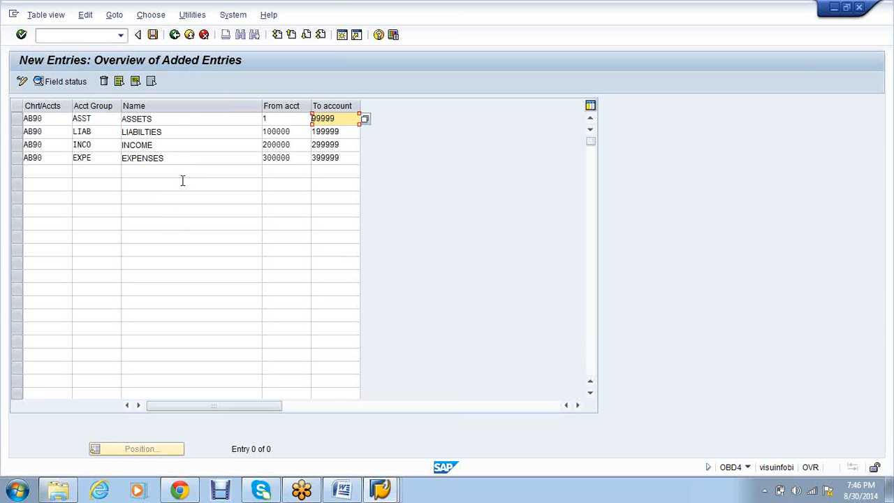
left_click(154, 36)
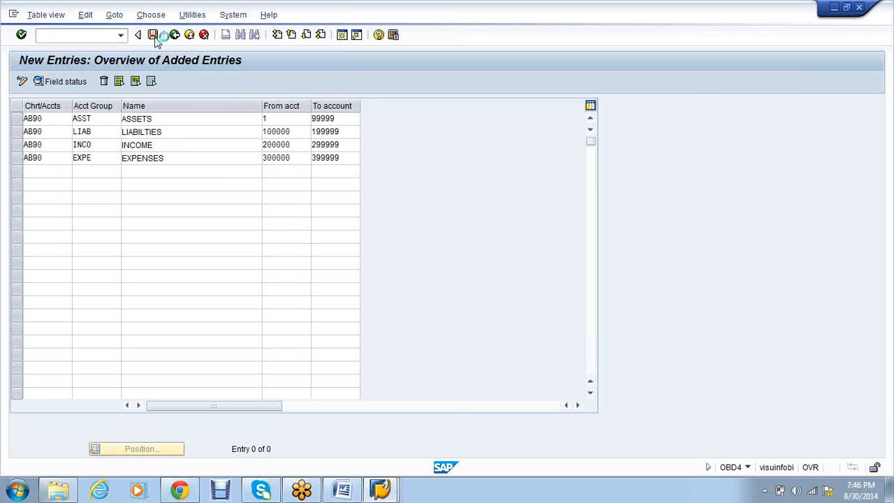
left_click(191, 218)
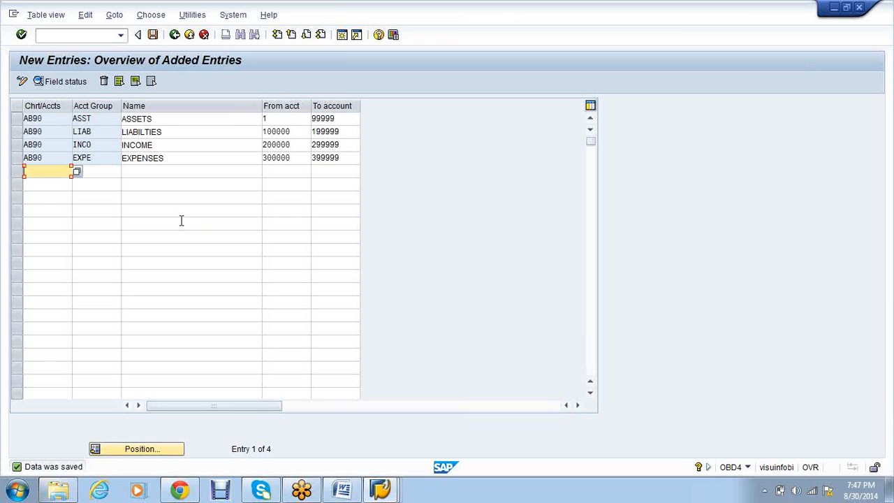
- Examine the Account control field status settings of the ASST group and return to the account group list
left_click(16, 118)
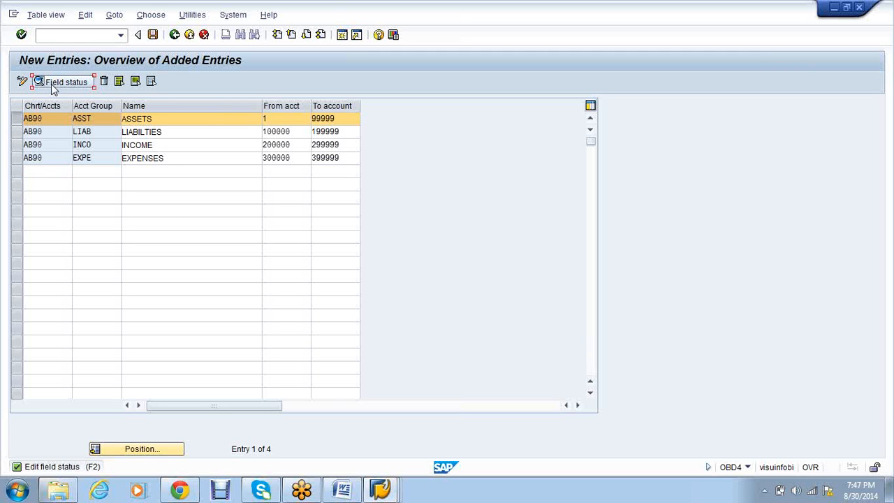
left_click(51, 82)
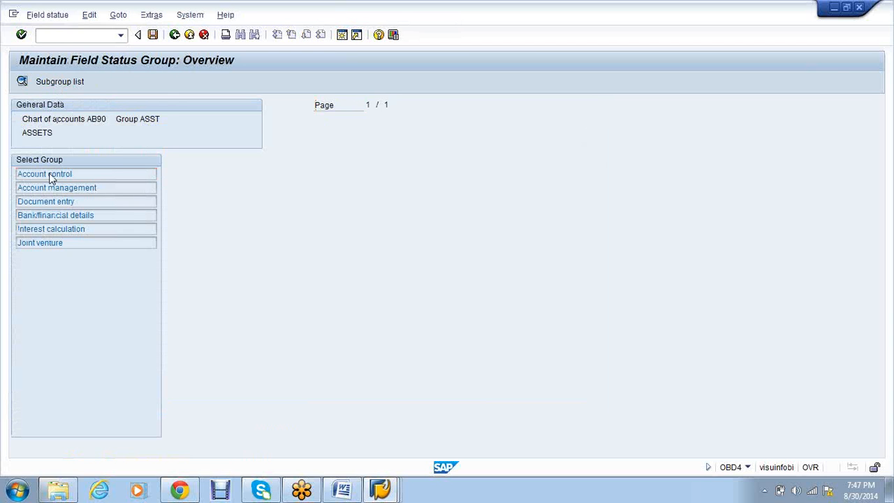
left_click(50, 177)
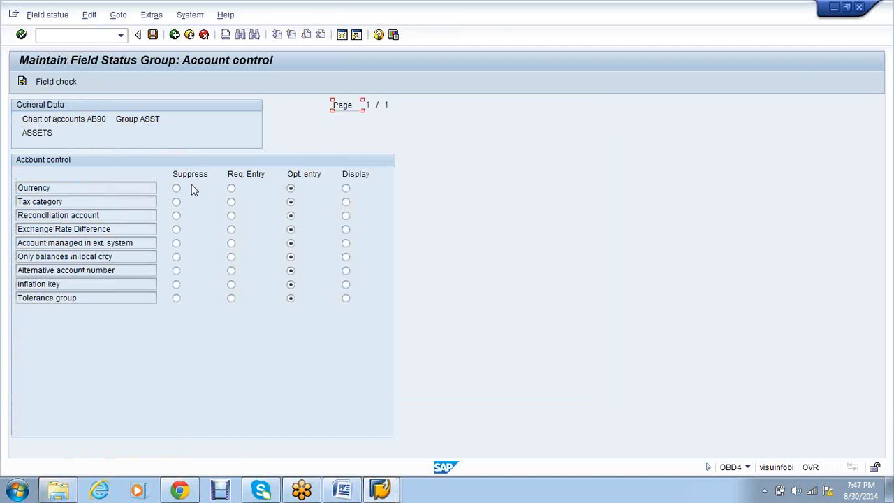
left_click(291, 189)
left_click(175, 34)
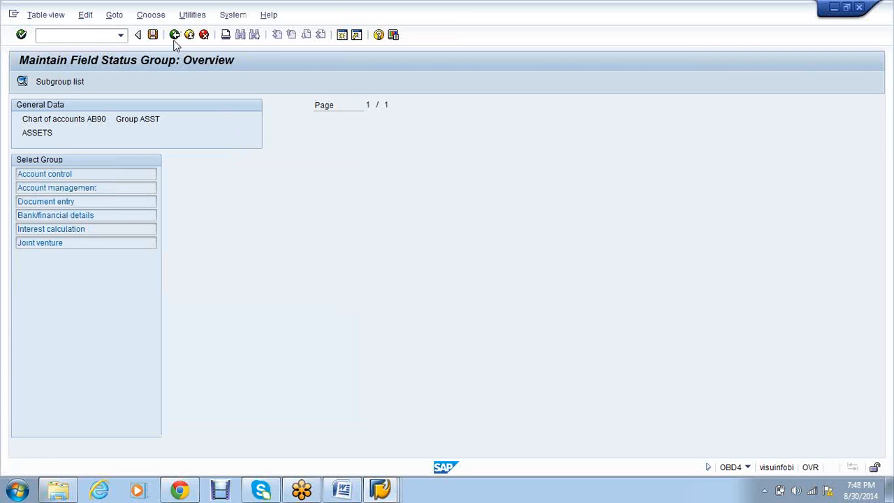
left_click(174, 34)
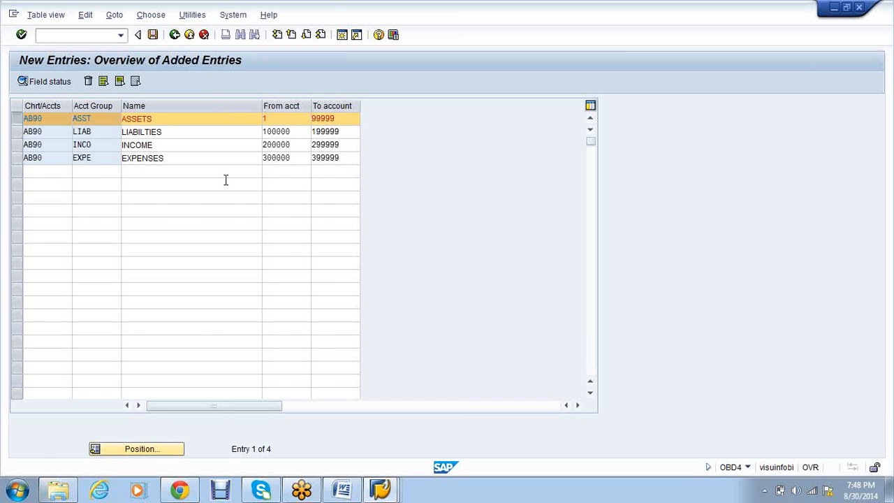
- Return to the implementation guide and open the Define Retained Earnings Account activity for chart of accounts AB90
left_click(175, 34)
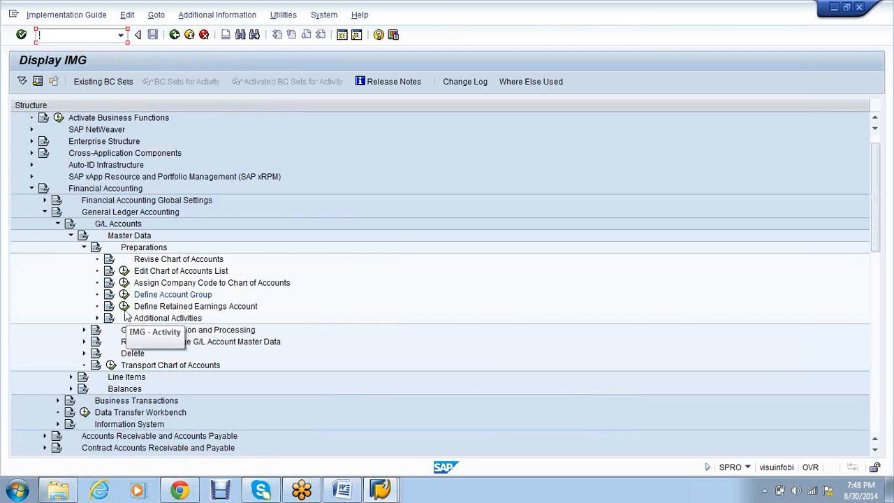
left_click(124, 309)
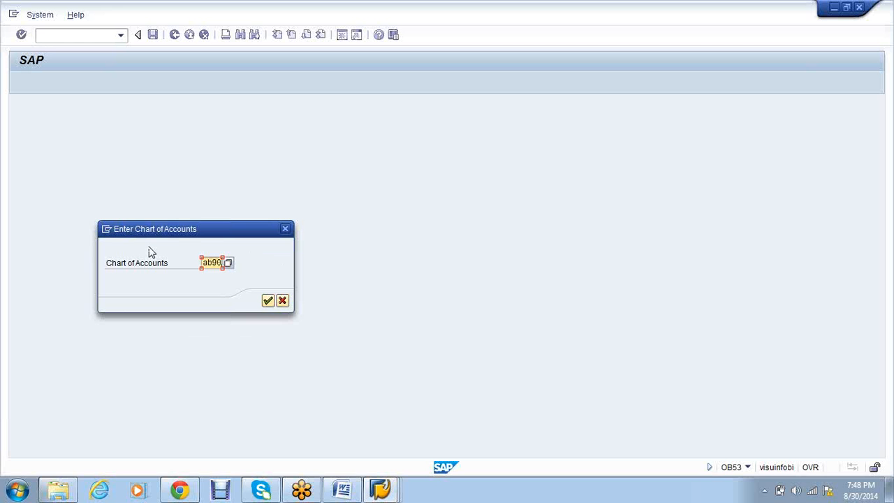
left_click(283, 302)
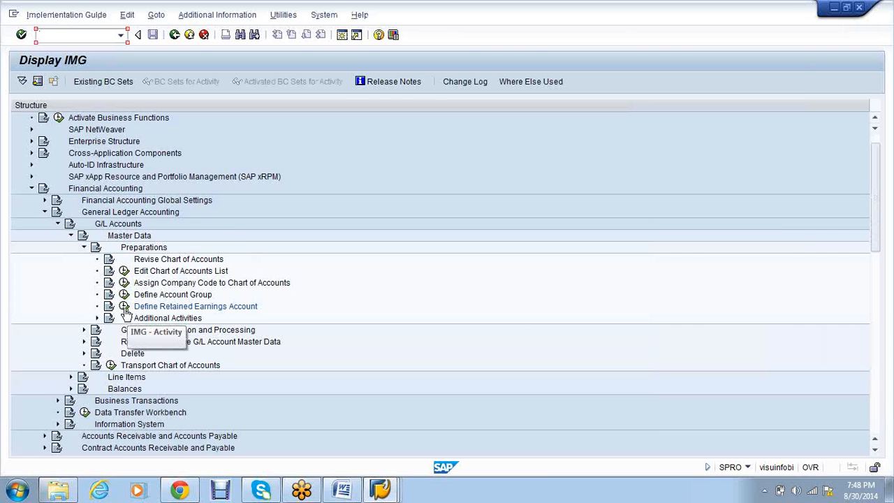
left_click(125, 308)
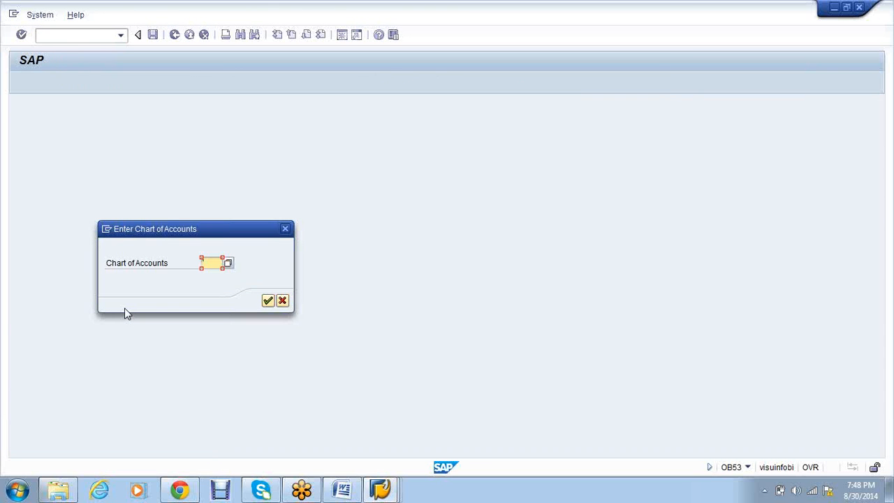
type("AB90")
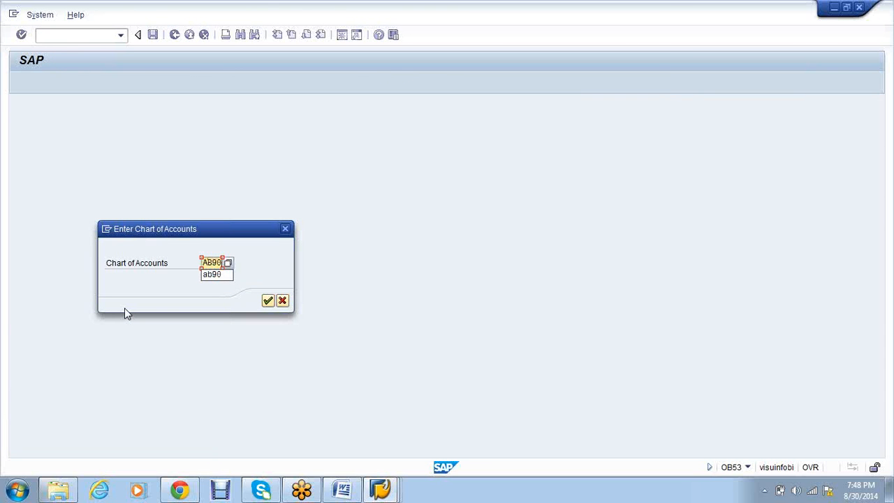
left_click(267, 301)
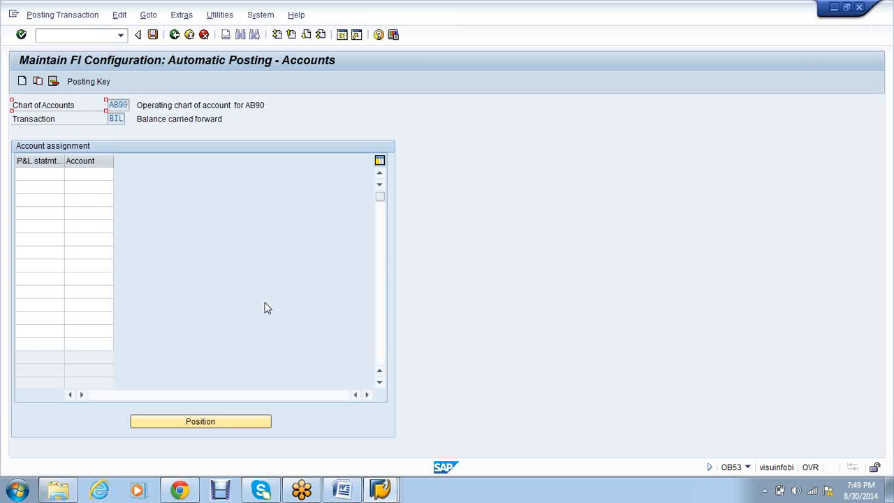
- Add P&L statement account type X with its account left blank, and save it in the ABC PVT LTD customizing request
left_click(31, 175)
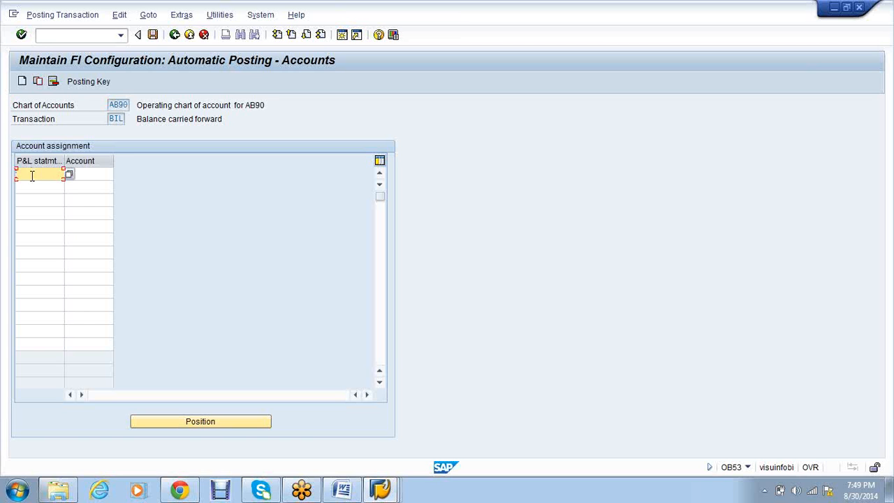
type("X")
left_click(86, 175)
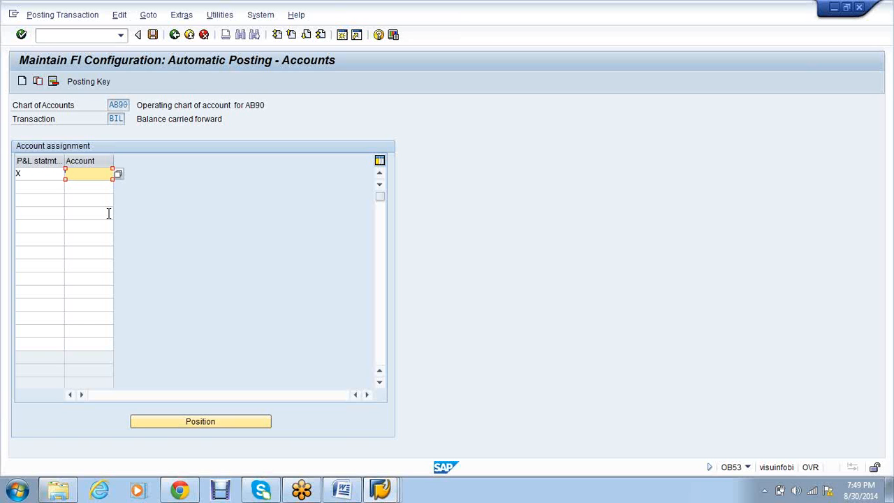
key("Return")
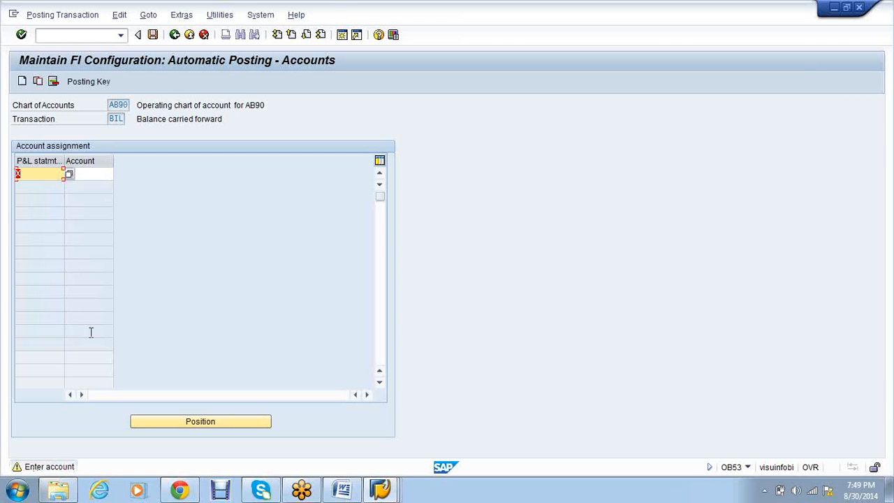
key("Return")
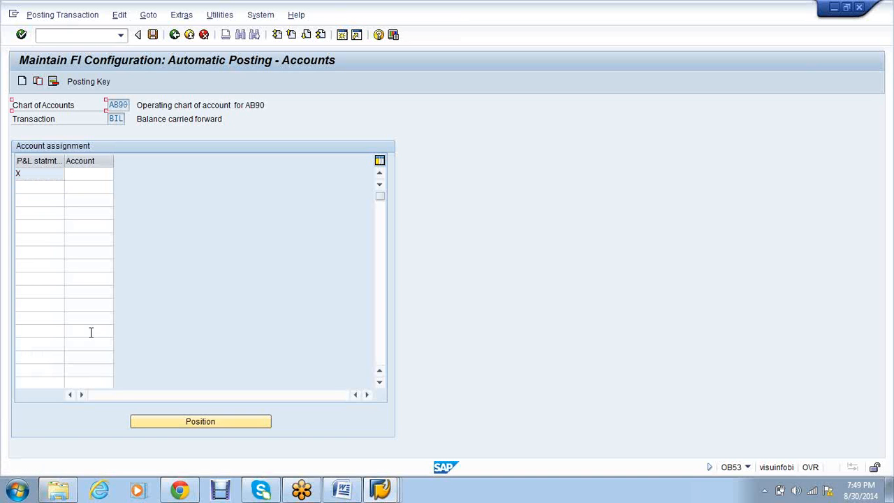
left_click(153, 35)
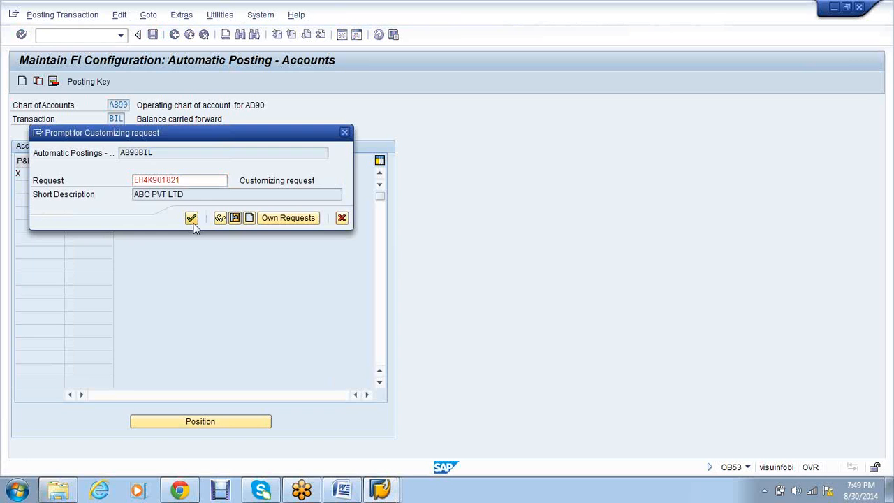
left_click(192, 221)
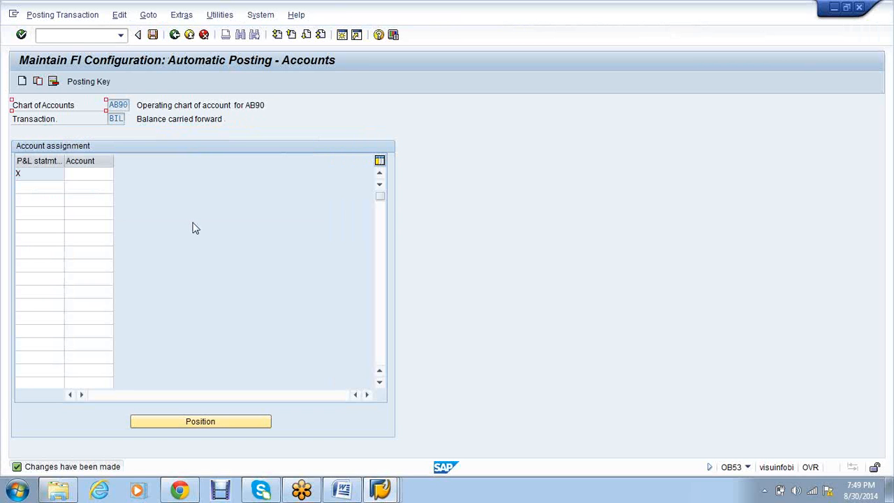
- Return to SAP Easy Access and expand Accounting, Financial Accounting, General Ledger, Master Records, G/L Accounts down to Individual Processing
left_click(85, 39)
type("/n")
key("Return")
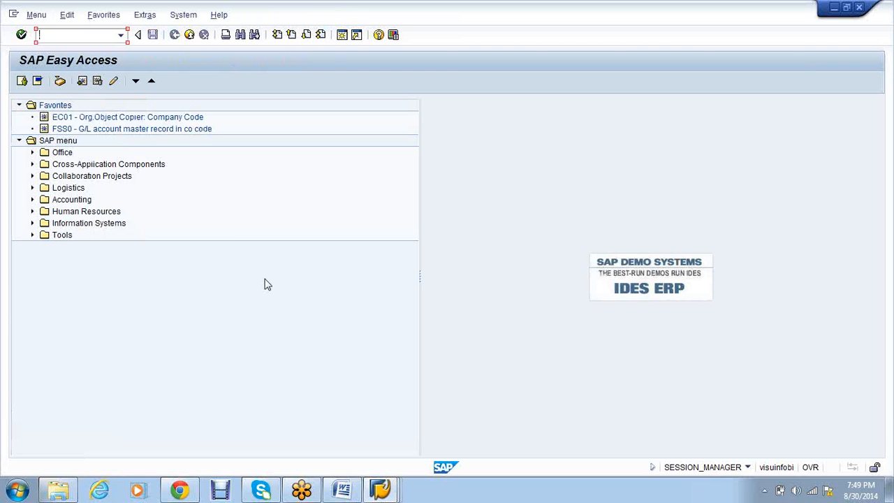
left_click(30, 199)
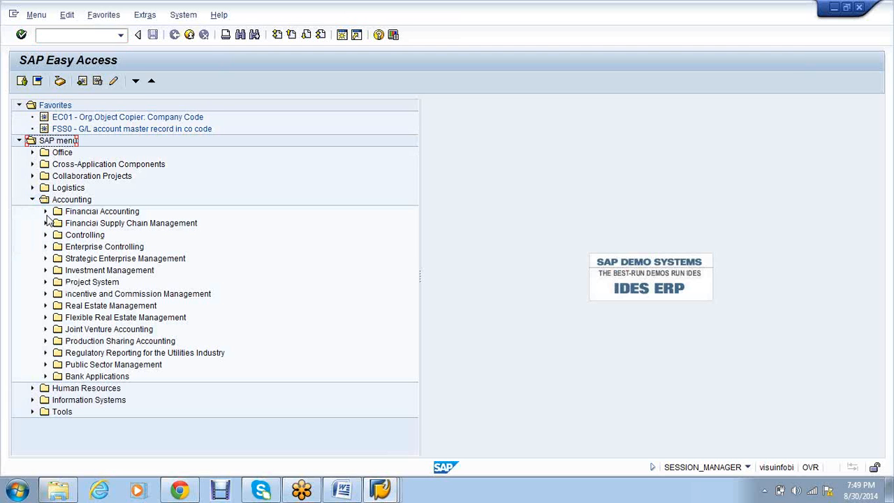
left_click(46, 212)
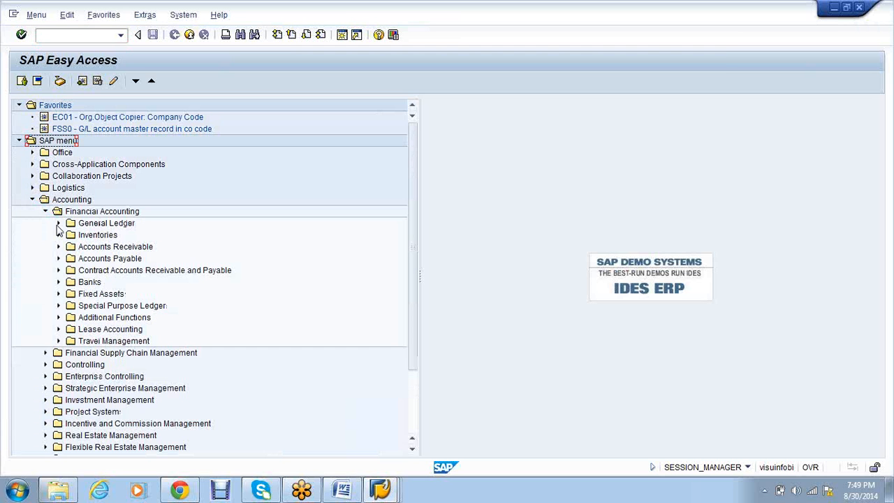
left_click(58, 224)
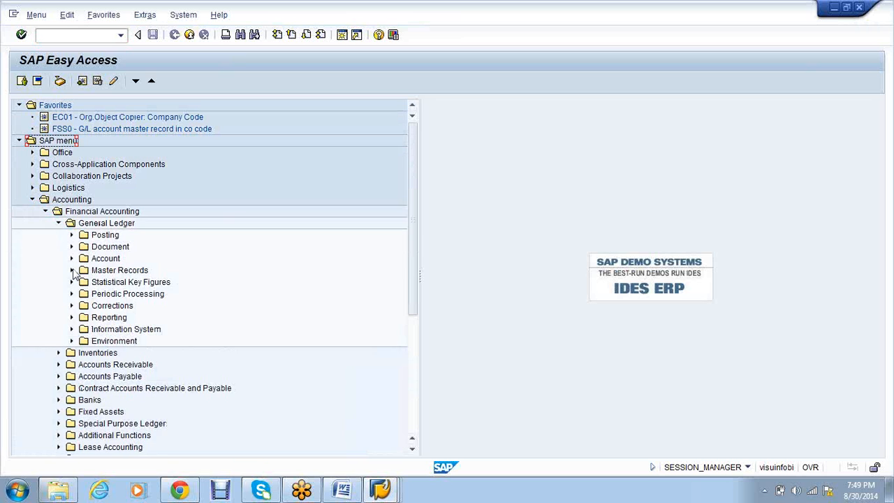
left_click(71, 270)
left_click(84, 282)
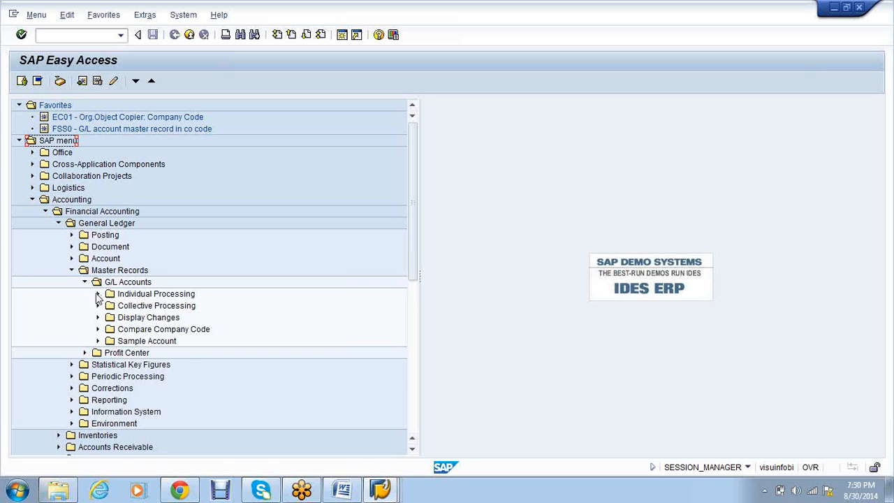
left_click(98, 294)
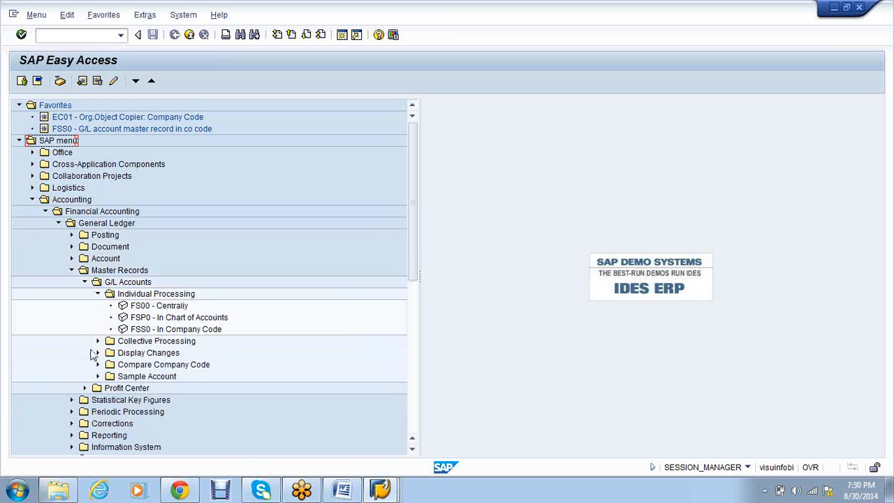
- Review the three individual processing transactions and open FS00 - Centrally for G/L account editing
left_click(175, 308)
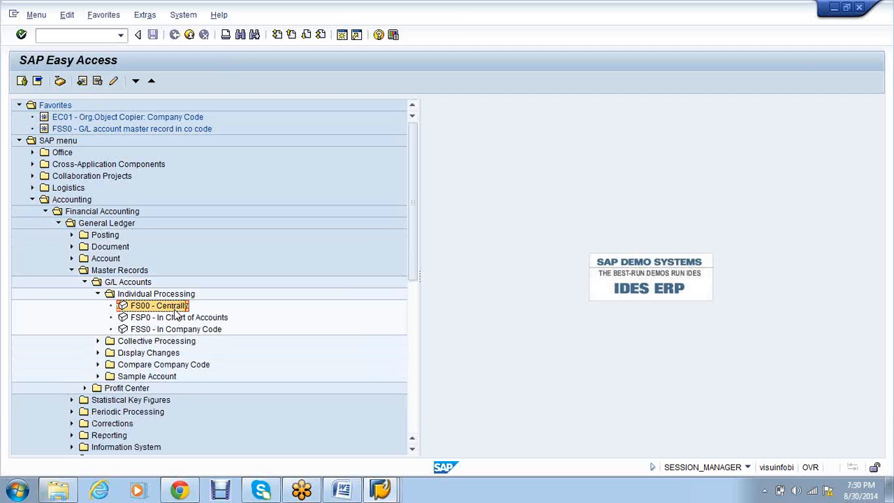
left_click(182, 319)
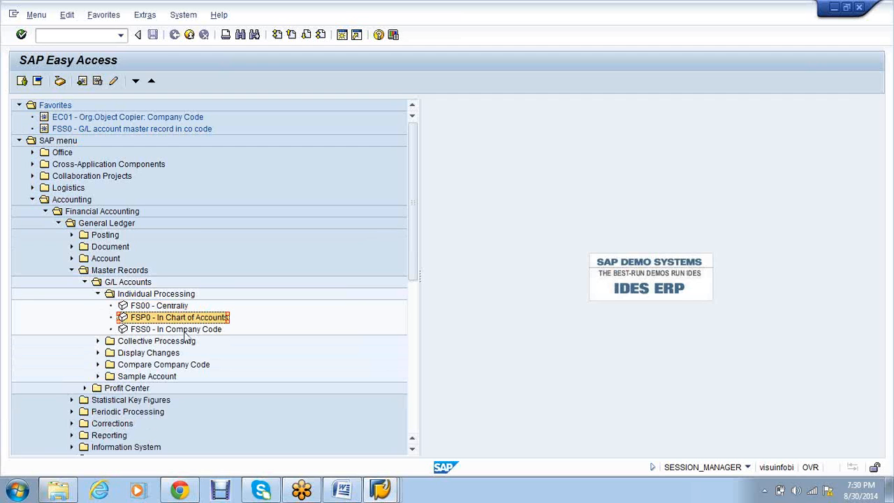
left_click(185, 331)
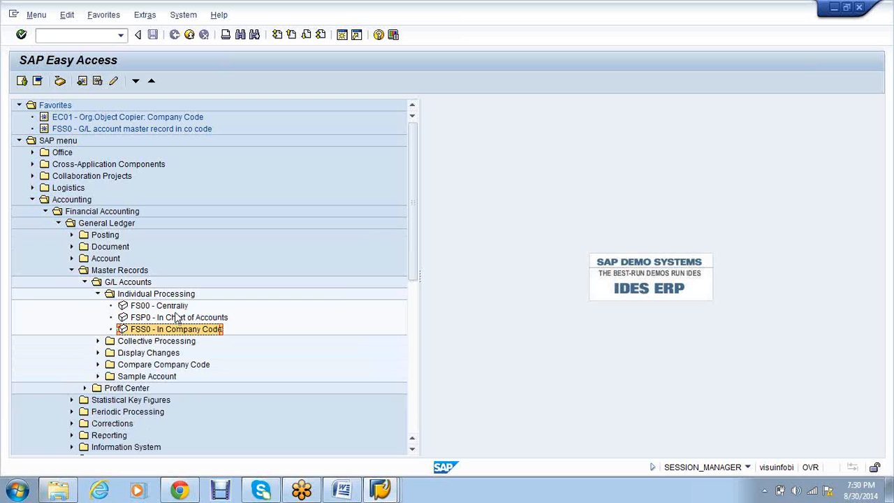
left_click(176, 307)
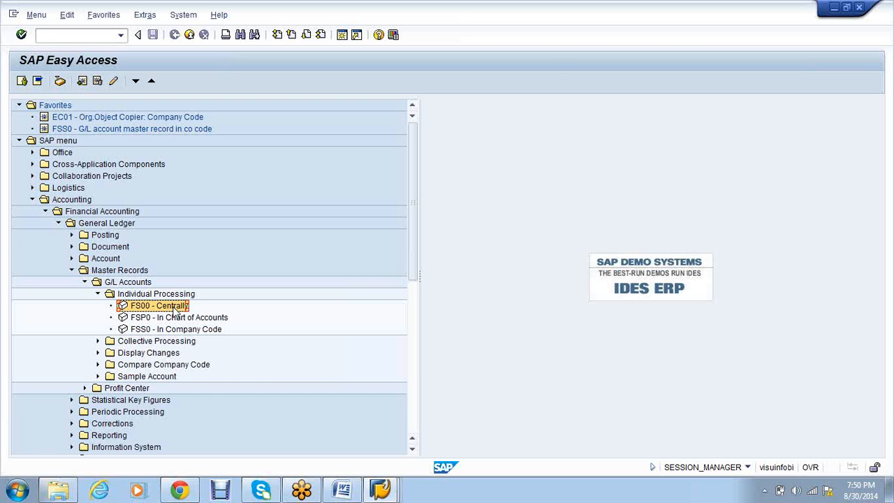
double_click(175, 309)
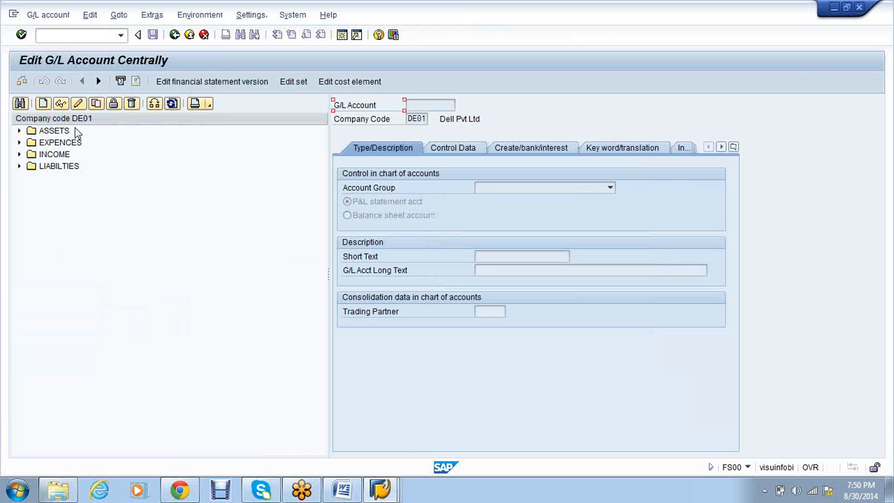
- Set the hierarchy display to Do not display navigation tree, and leave the transaction so the setting can take effect
left_click(244, 21)
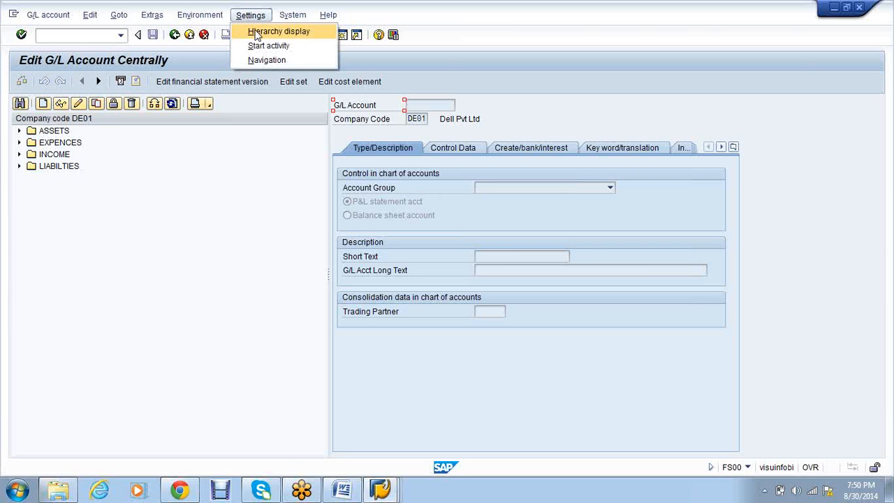
left_click(255, 32)
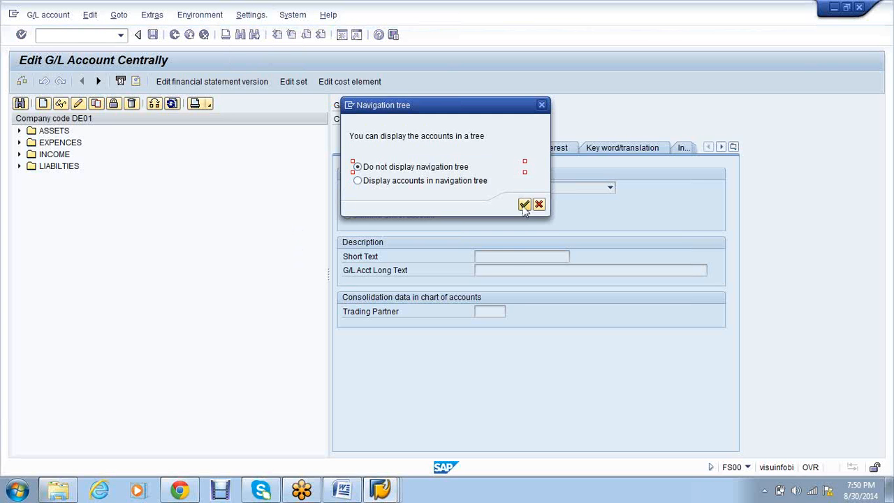
left_click(523, 204)
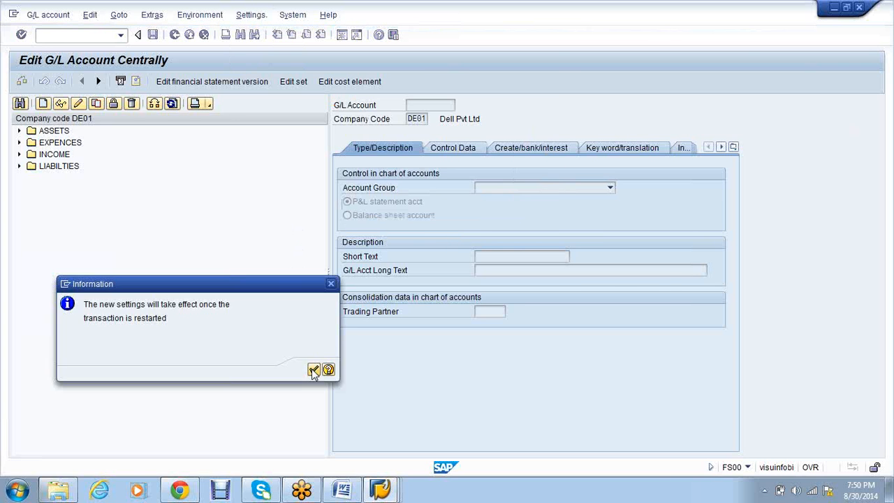
left_click(315, 369)
left_click(175, 34)
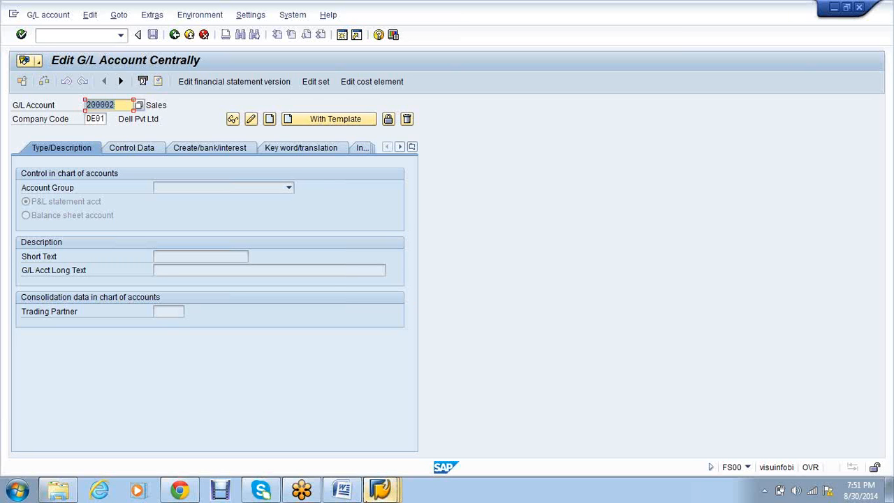
- Switch to the Lock Entry List session, open the G/L account groups overview and position it at chart of accounts AB90
mouse_move(382, 494)
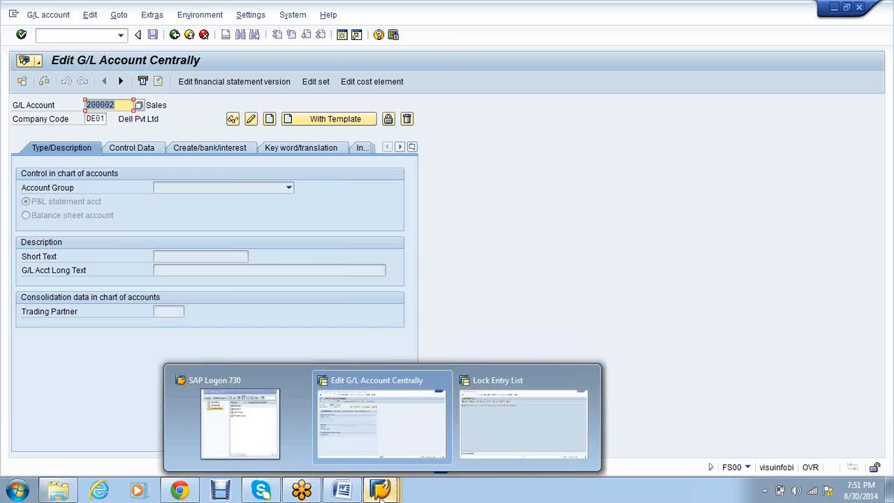
left_click(509, 436)
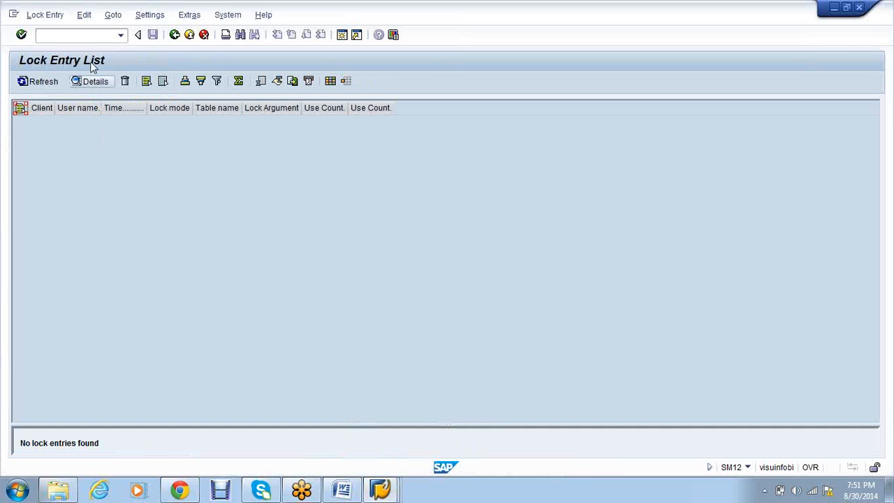
left_click(80, 36)
type("/nsm12")
key("Return")
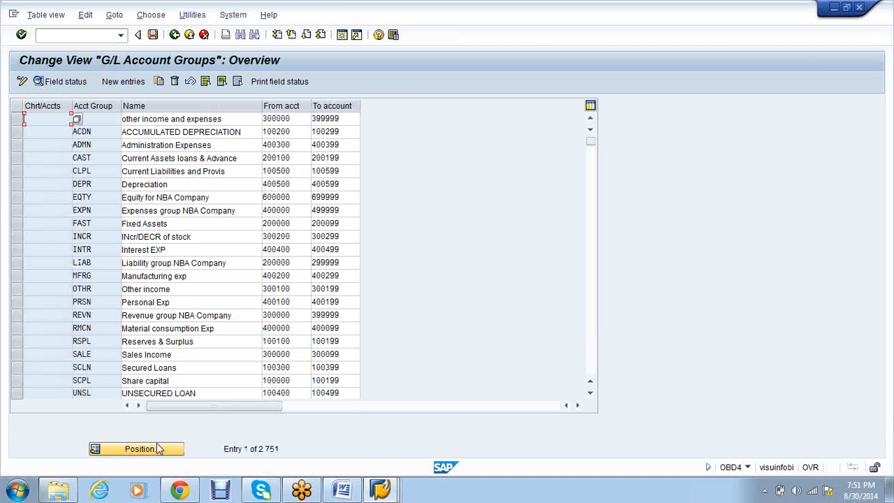
left_click(159, 448)
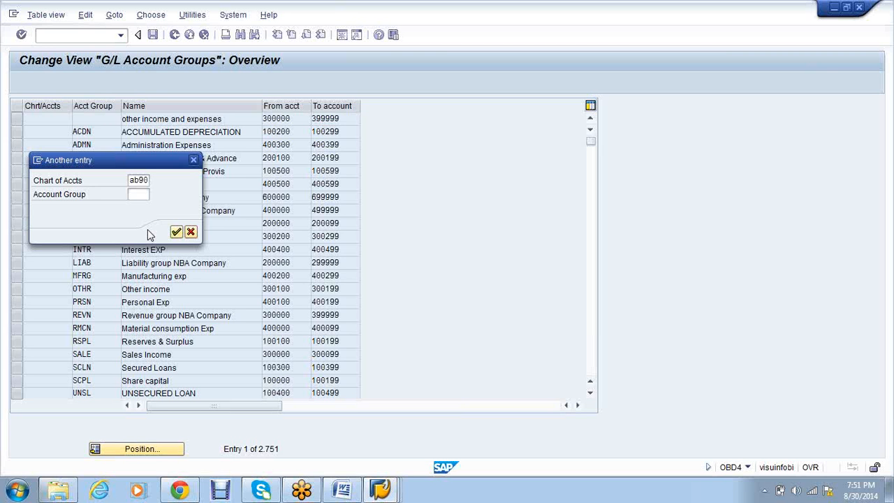
key("Return")
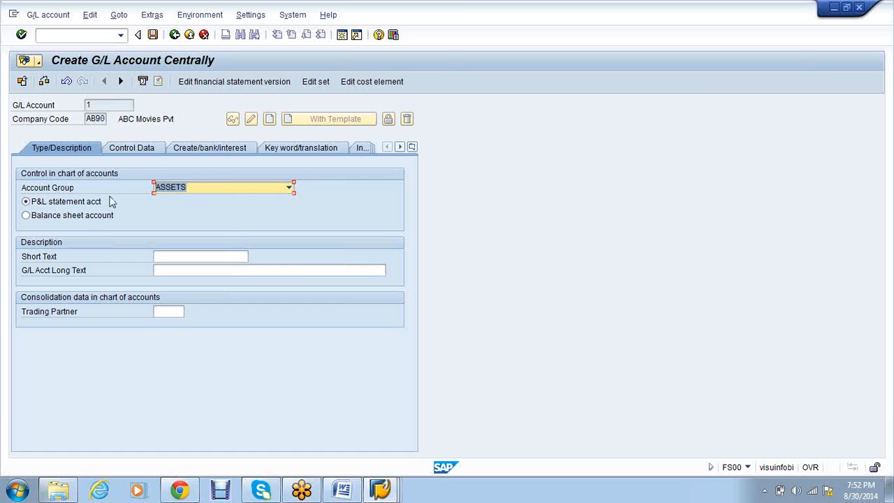
- Classify G/L account 1 as a balance sheet account and enter Capital account as both its short text and long text
left_click(49, 221)
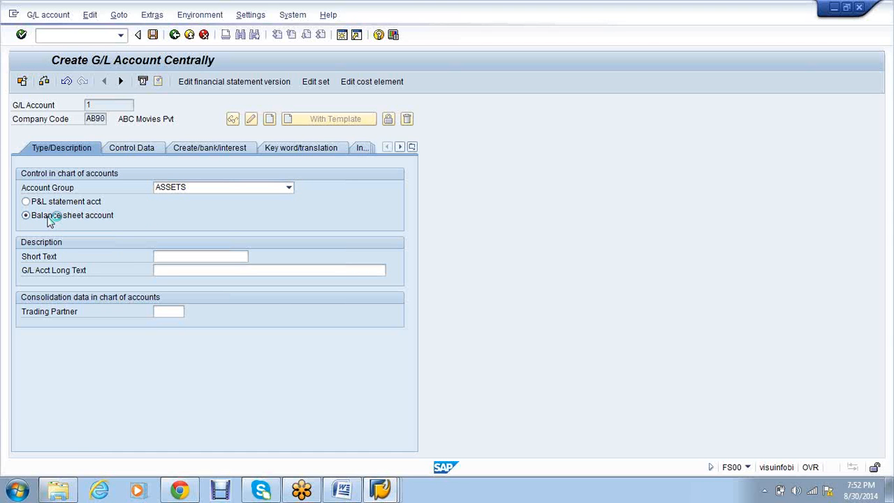
left_click(196, 253)
type("Capi")
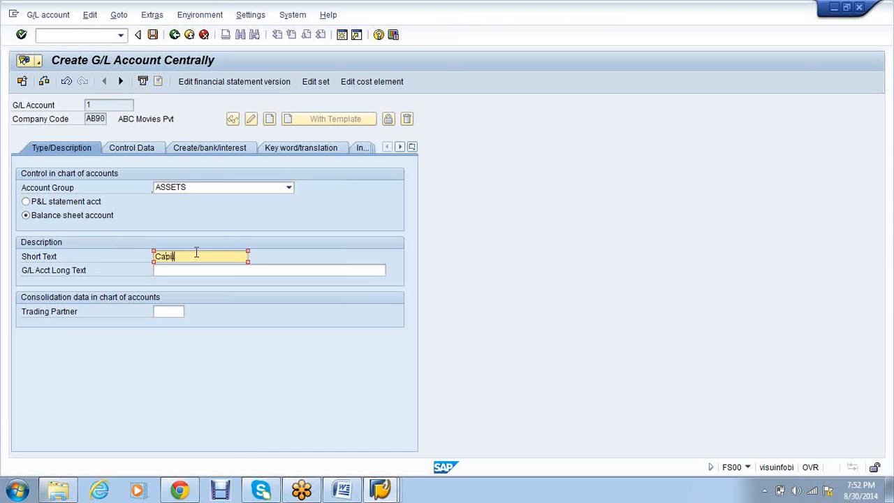
type("tal account")
key("Tab")
type("C")
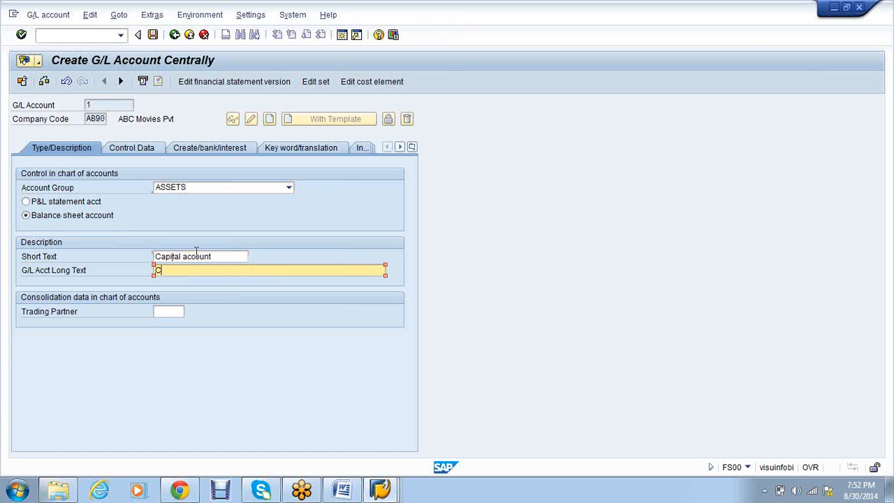
type("apital account")
- In the account's control data, enable Only balances in local crcy and Line item display
left_click(135, 152)
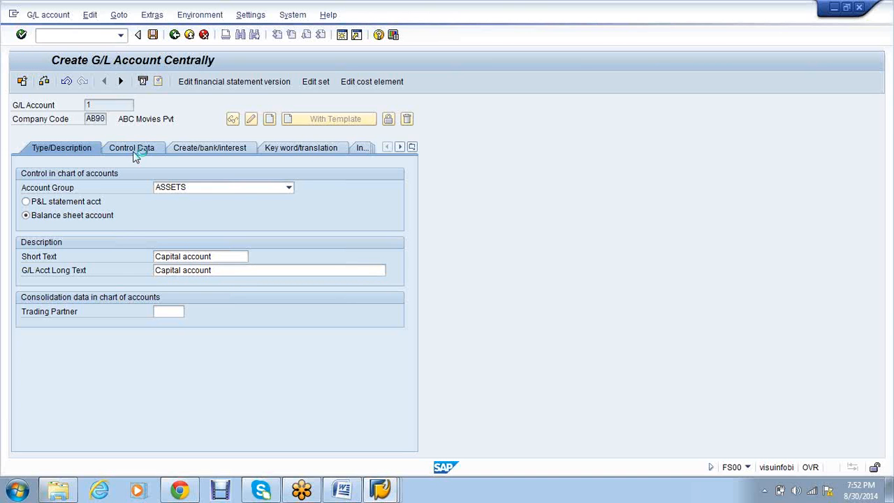
left_click(73, 202)
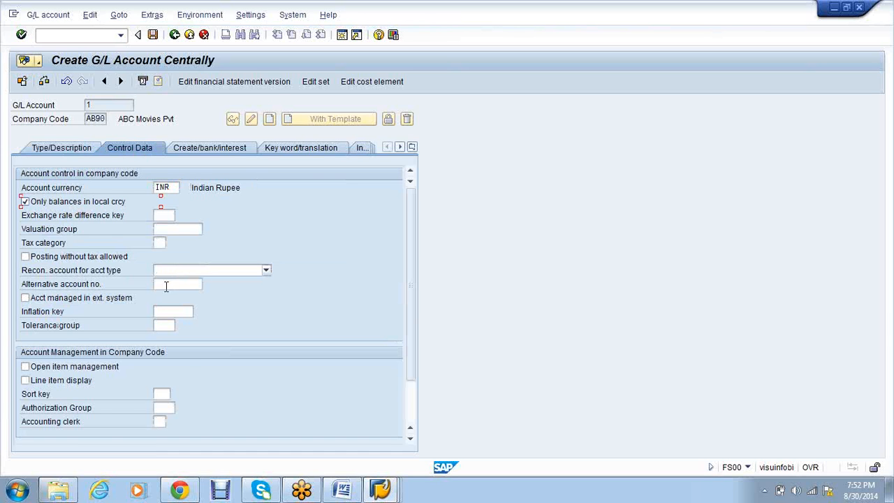
left_click(69, 382)
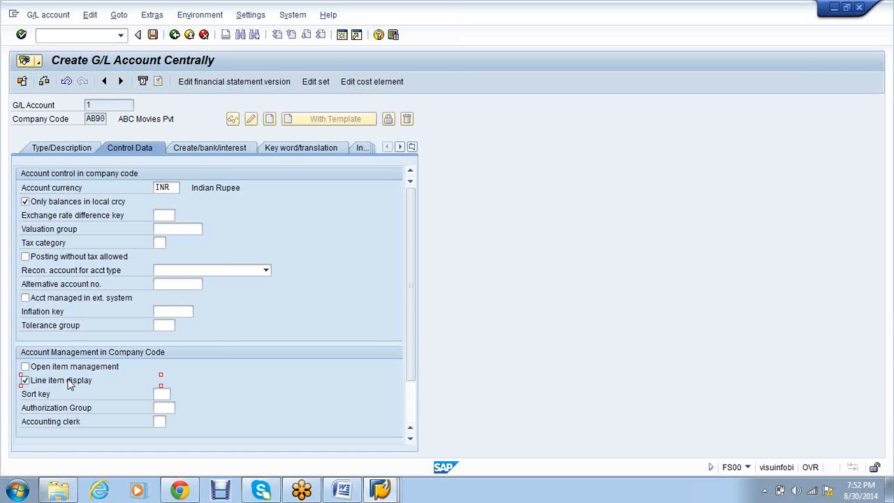
- Switch to the Word notes and find the entries for the G/L line item report and G/L balance report
left_click(342, 493)
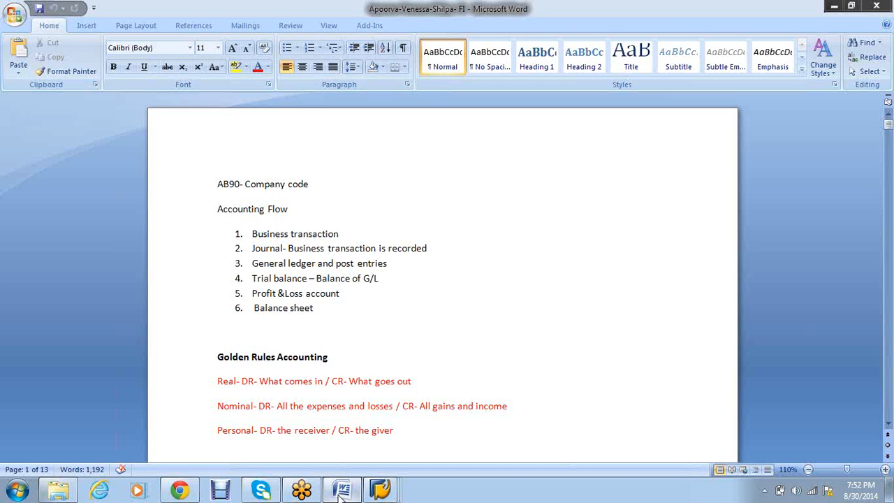
scroll(405, 363, "down", 20)
scroll(419, 383, "down", 5)
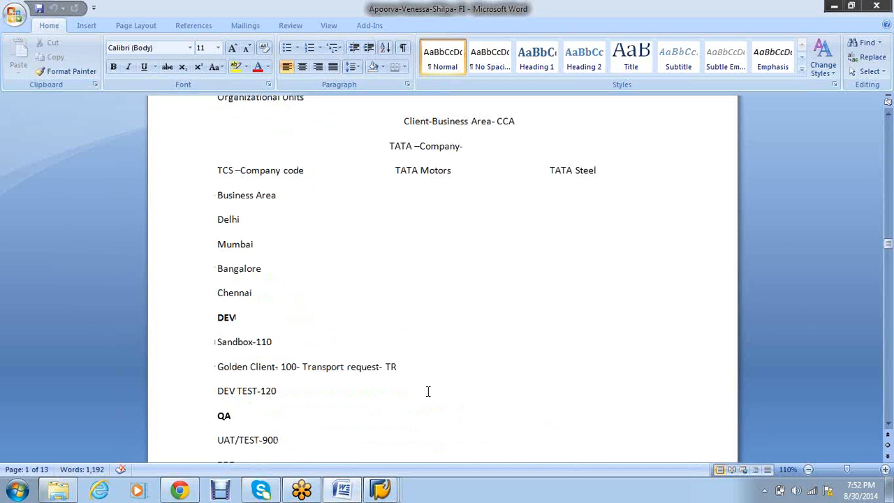
scroll(428, 391, "down", 5)
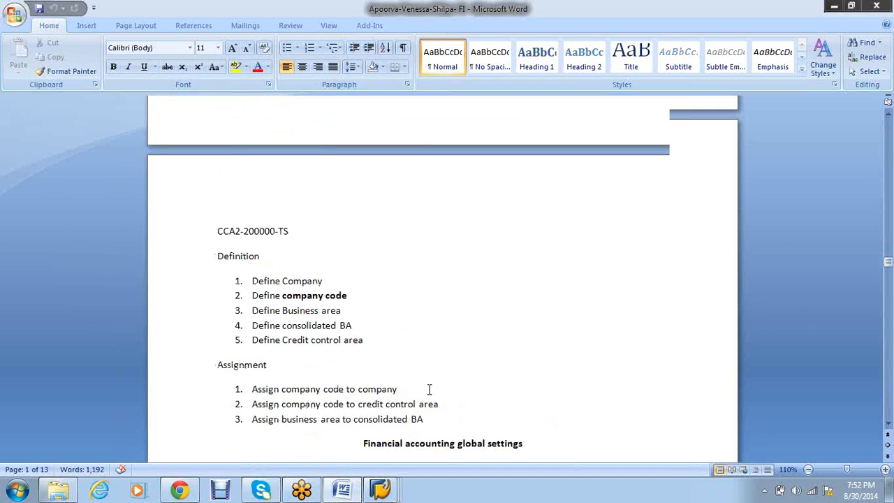
scroll(433, 384, "down", 8)
scroll(442, 379, "down", 8)
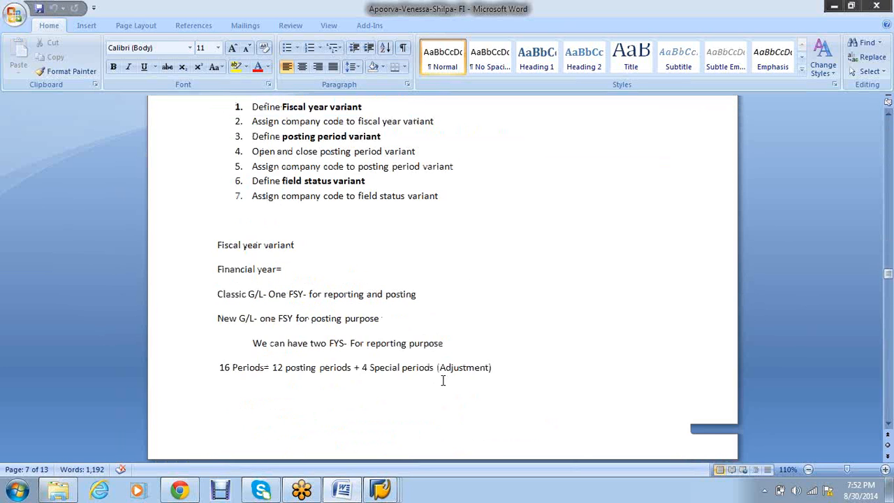
scroll(443, 381, "down", 20)
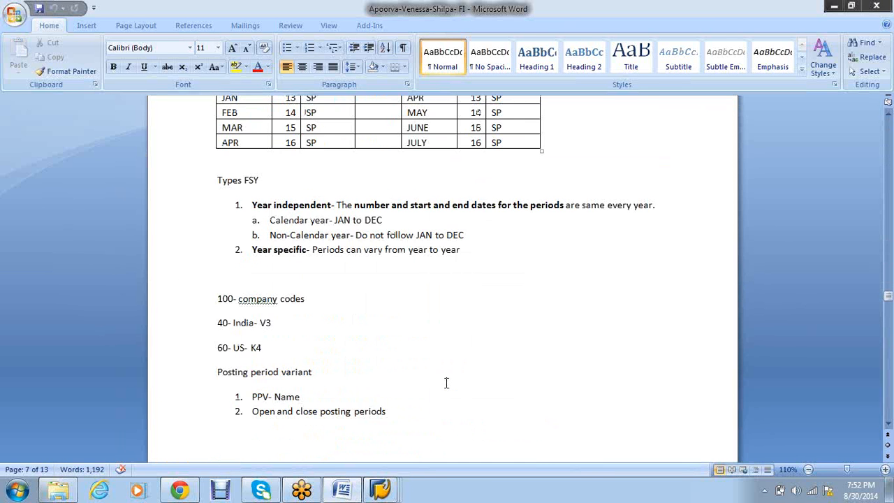
scroll(447, 381, "down", 5)
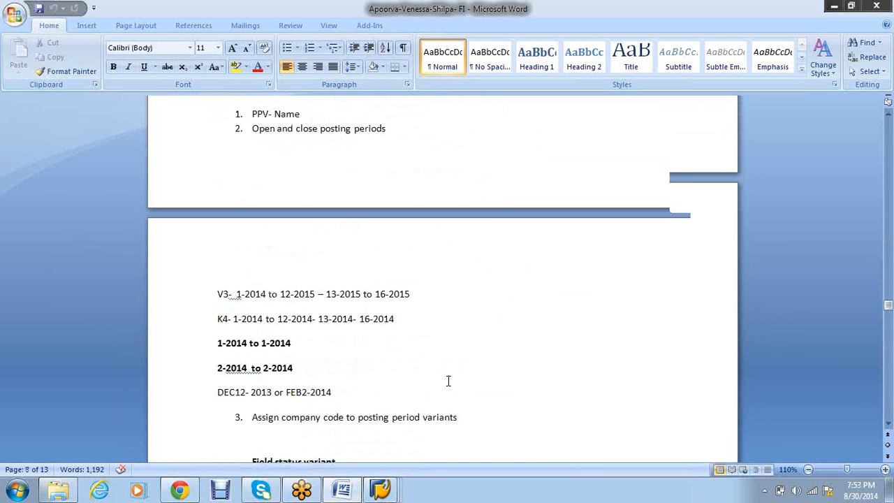
scroll(449, 380, "down", 14)
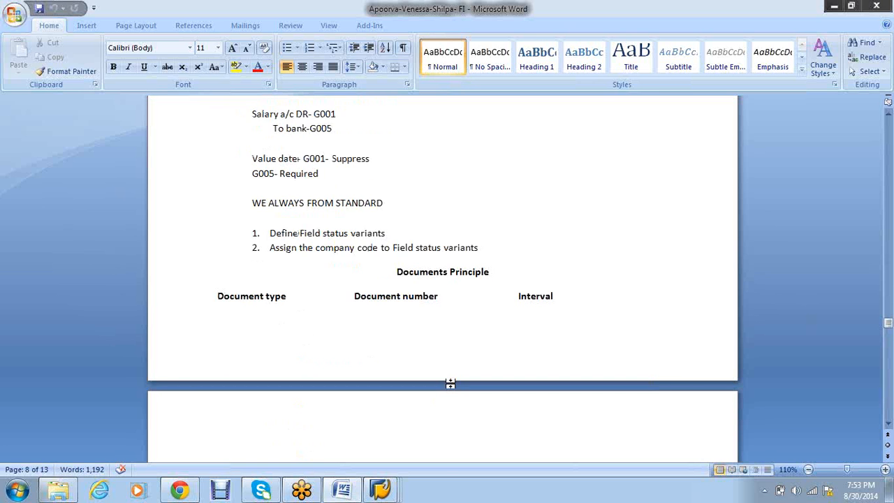
scroll(450, 383, "down", 2)
key("alt+Tab")
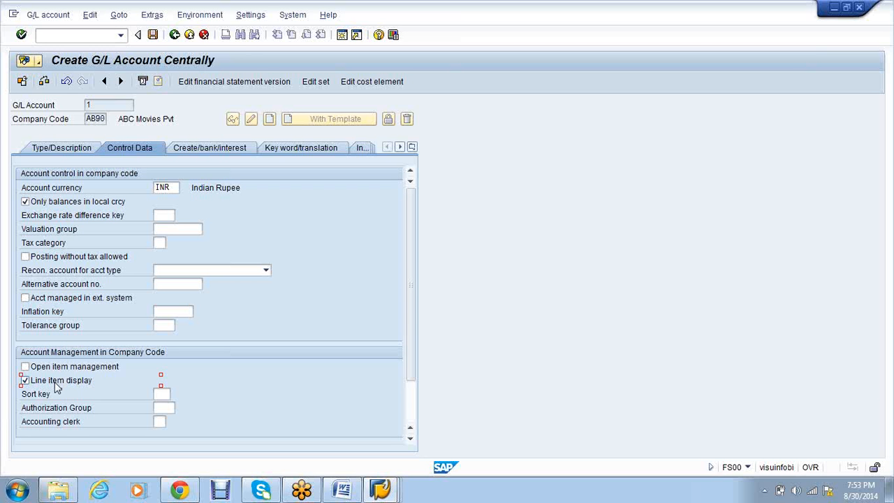
key("alt+Tab")
scroll(419, 367, "down", 15)
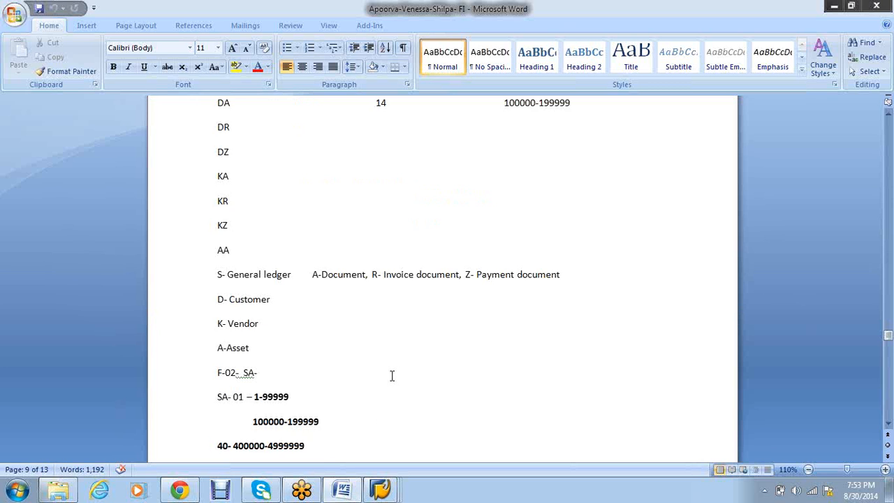
scroll(409, 373, "down", 20)
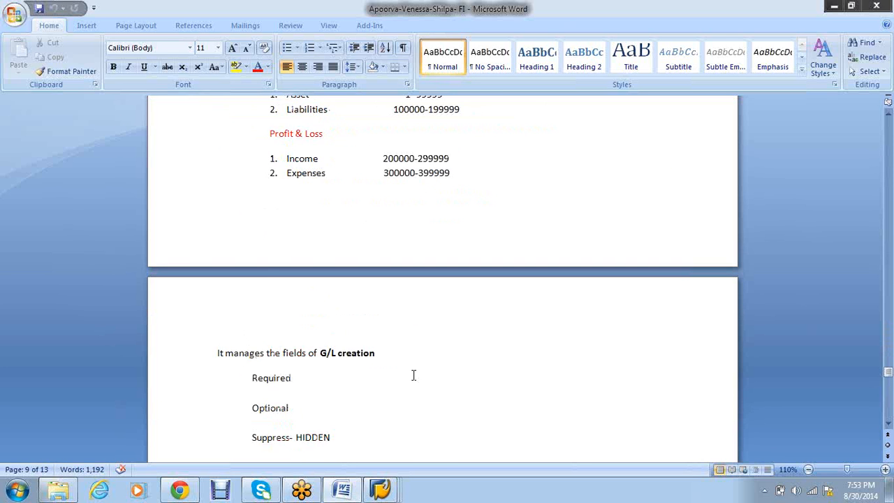
scroll(412, 374, "down", 20)
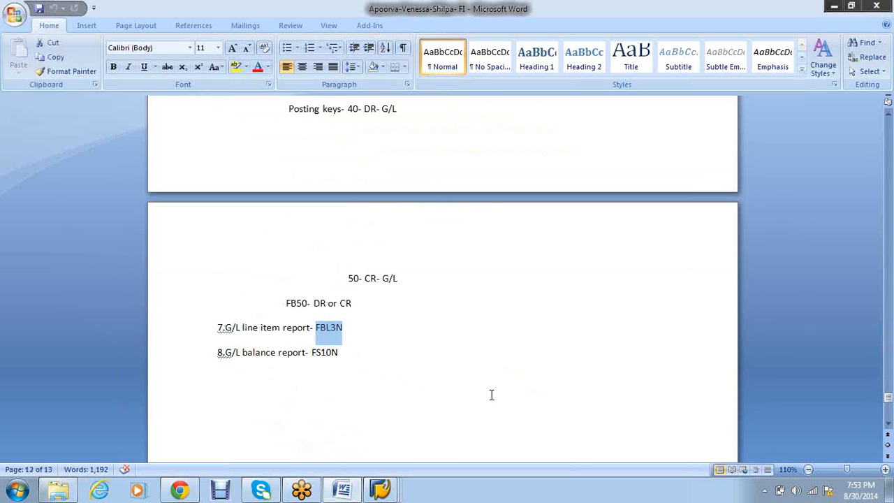
- Examine the FBL3N and FS10N report entries in the notes against the account's Line item display setting, and return to SAP
left_click(431, 364)
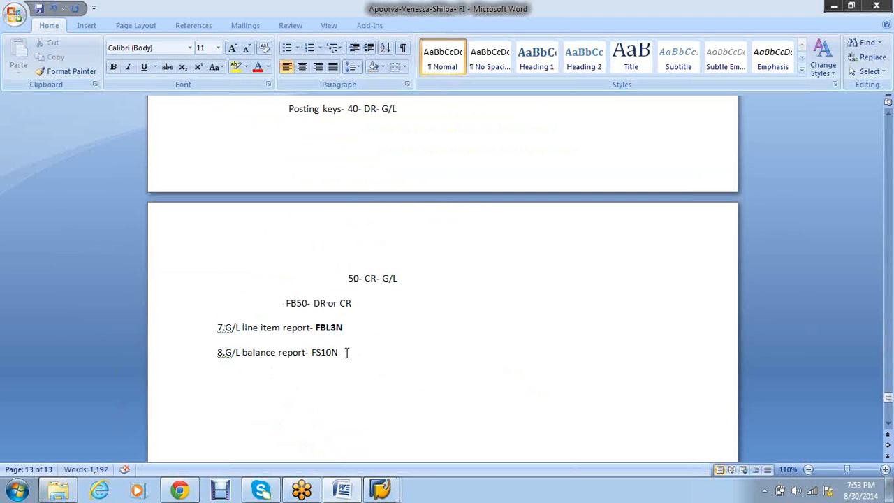
left_click_drag(339, 353, 311, 352)
left_click(548, 421)
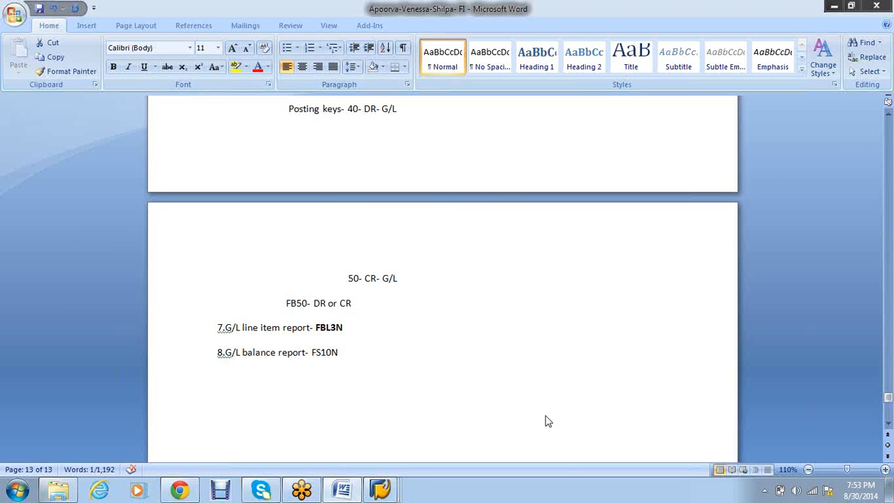
key("alt+Tab")
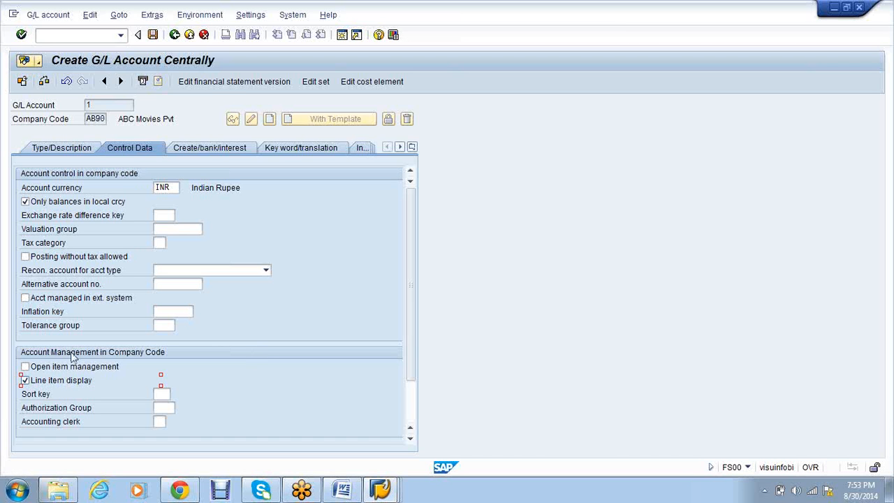
left_click(342, 490)
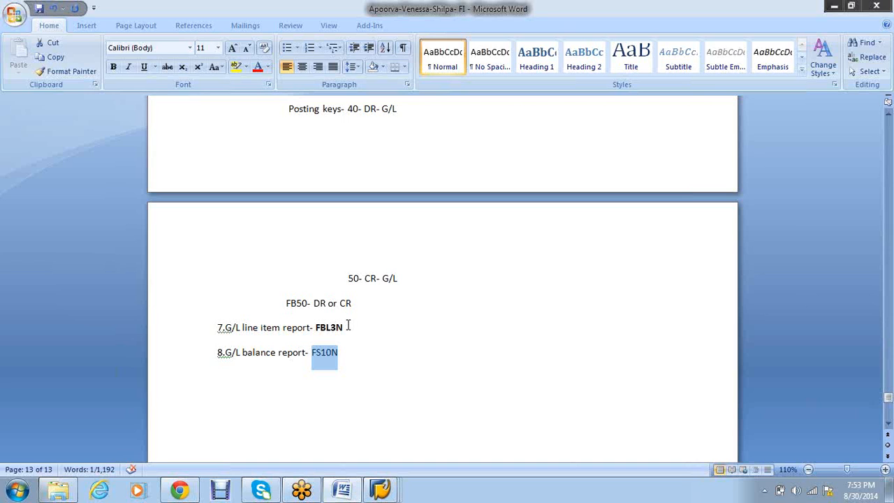
left_click(359, 359)
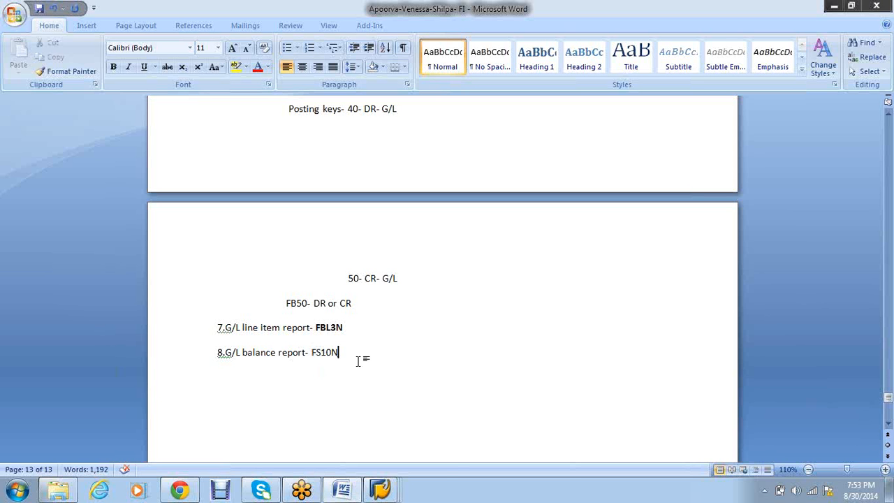
left_click(380, 490)
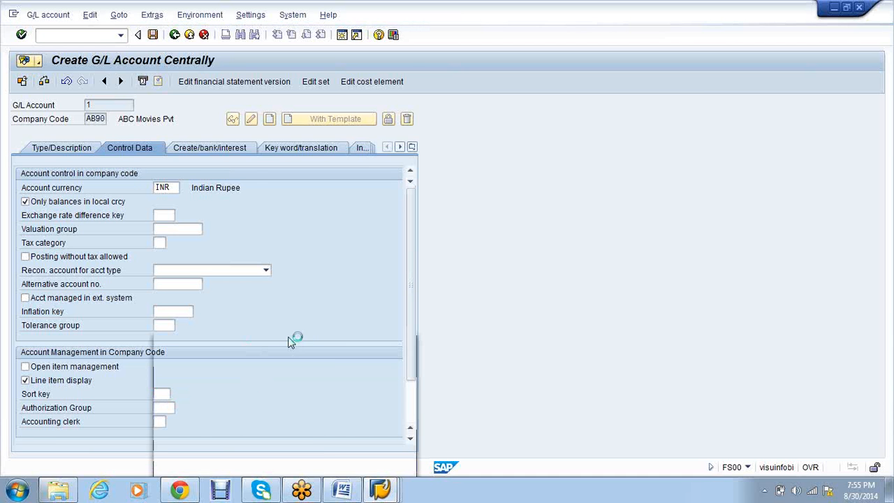
- Look through the available sort keys and assign sort key 001, Posting date, to the account
left_click(221, 228)
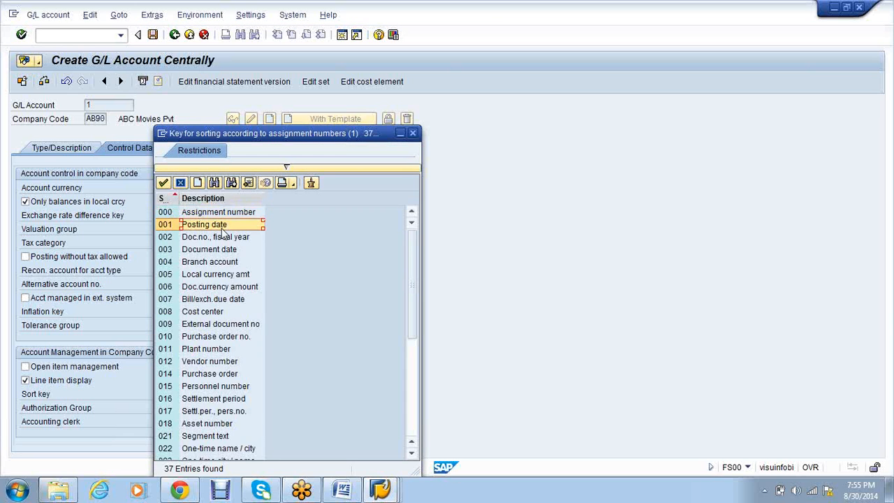
scroll(222, 233, "down", 1)
scroll(222, 235, "down", 5)
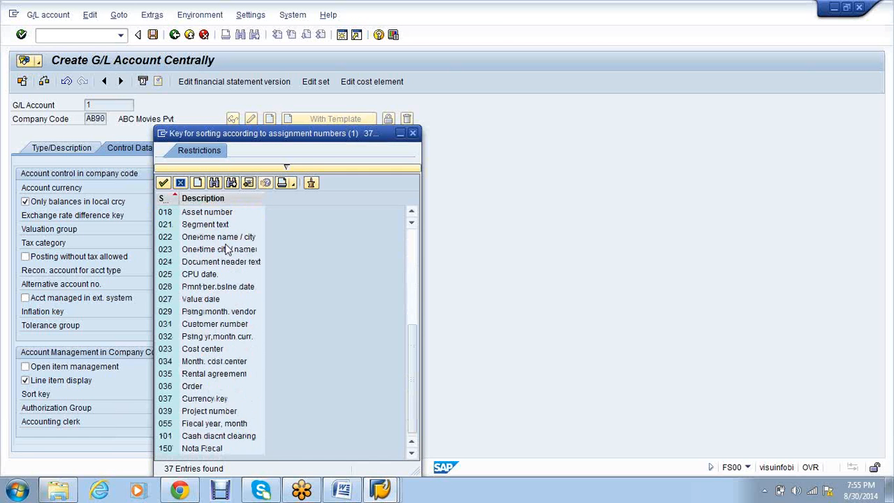
scroll(227, 250, "up", 6)
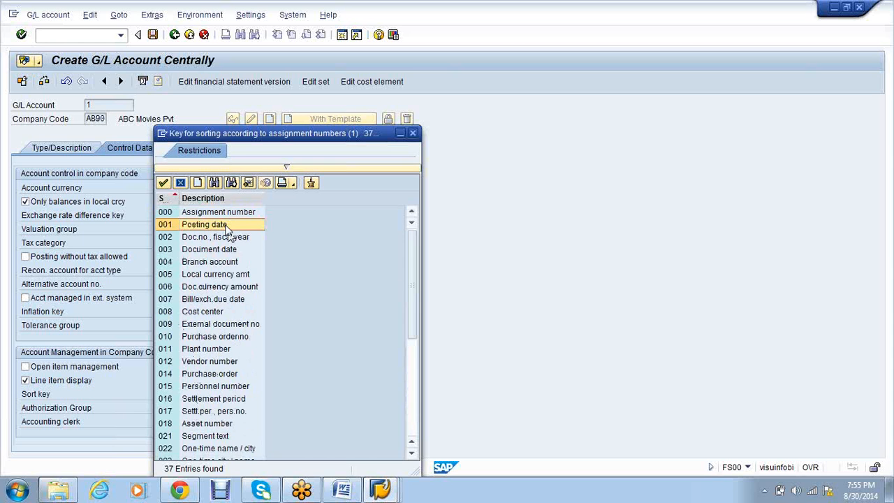
double_click(225, 225)
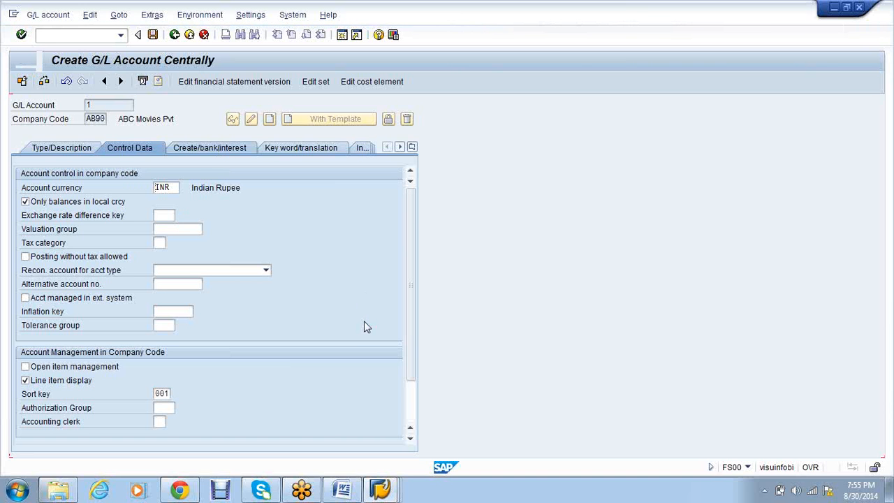
- Move on to the document creation settings and set the field status group to G001
key("Return")
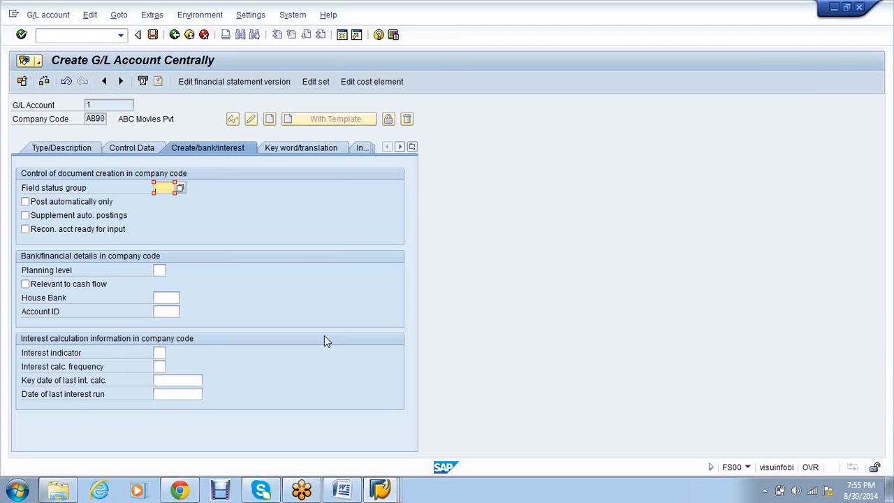
type("g001")
key("Return")
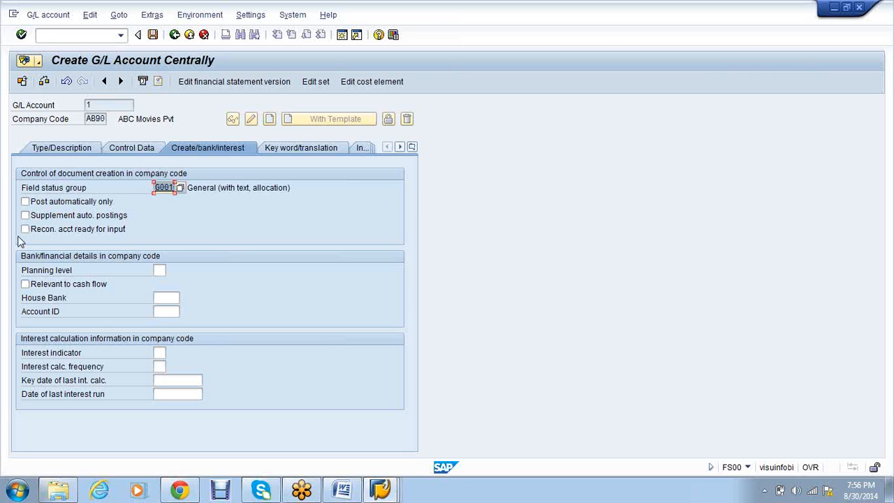
- Review account 1's description, control data and document creation settings for company code AB90
left_click(118, 150)
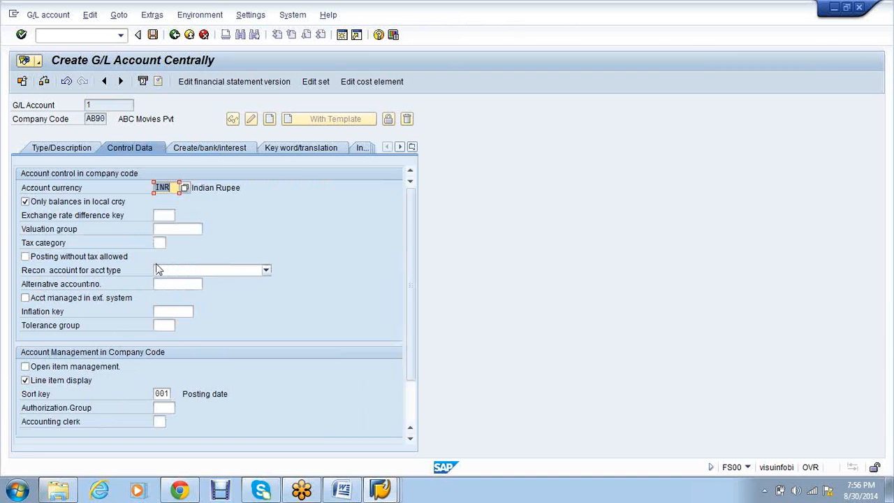
left_click(220, 154)
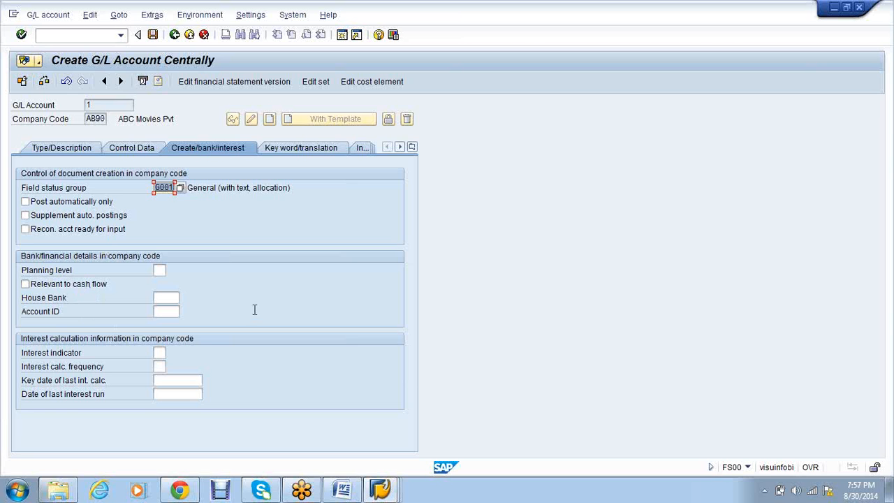
left_click(132, 150)
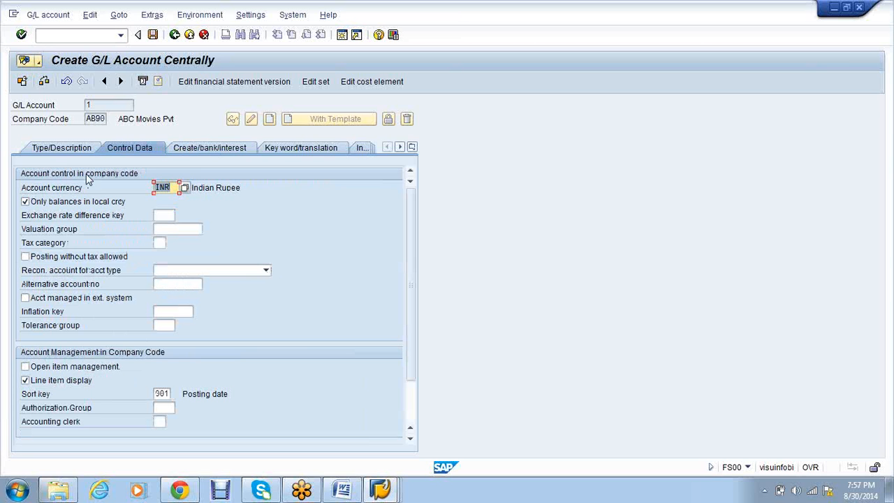
left_click(70, 152)
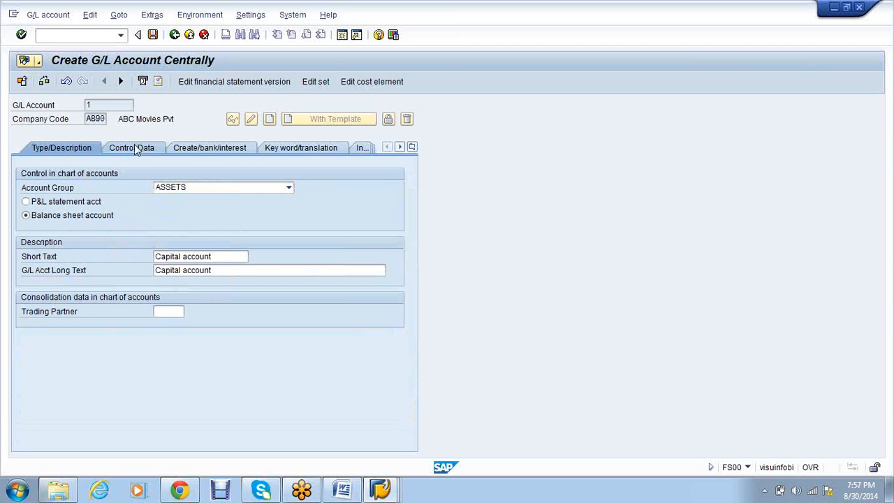
left_click(134, 148)
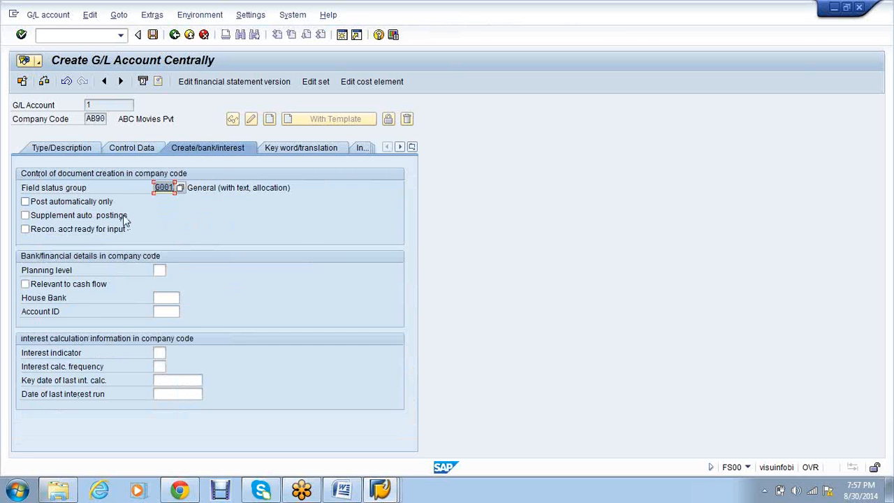
- Look through the account's keyword/translation and information sections, return to its type and description, and save G/L account 1
left_click(412, 148)
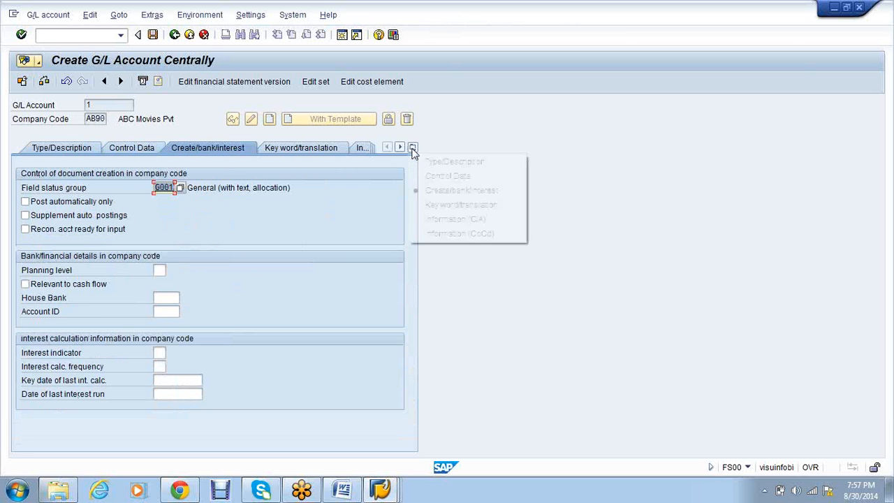
left_click(430, 205)
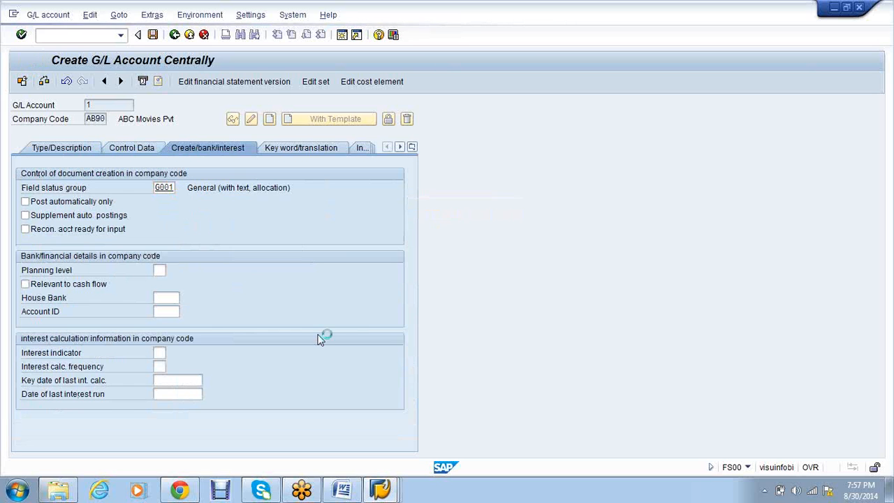
left_click(412, 147)
left_click(444, 220)
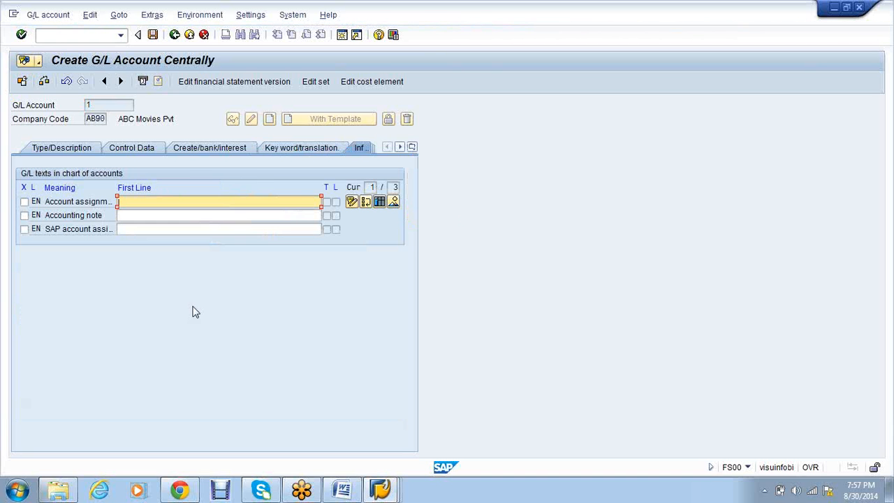
left_click(413, 147)
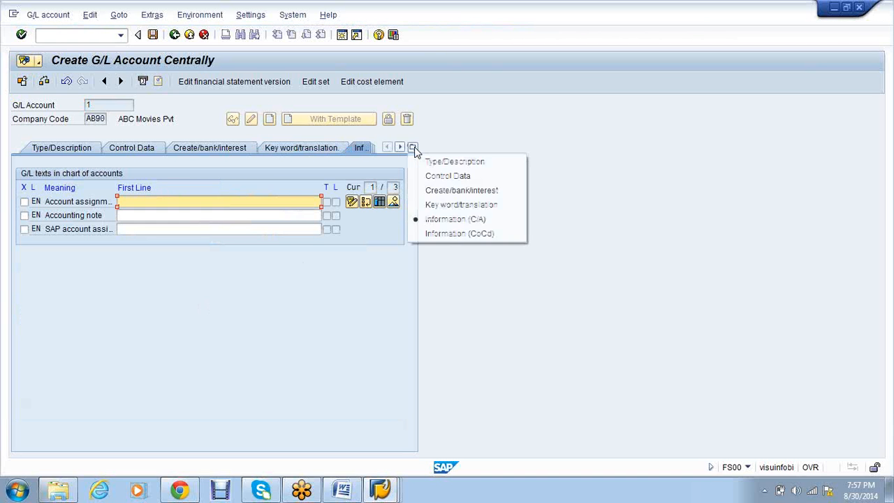
left_click(444, 223)
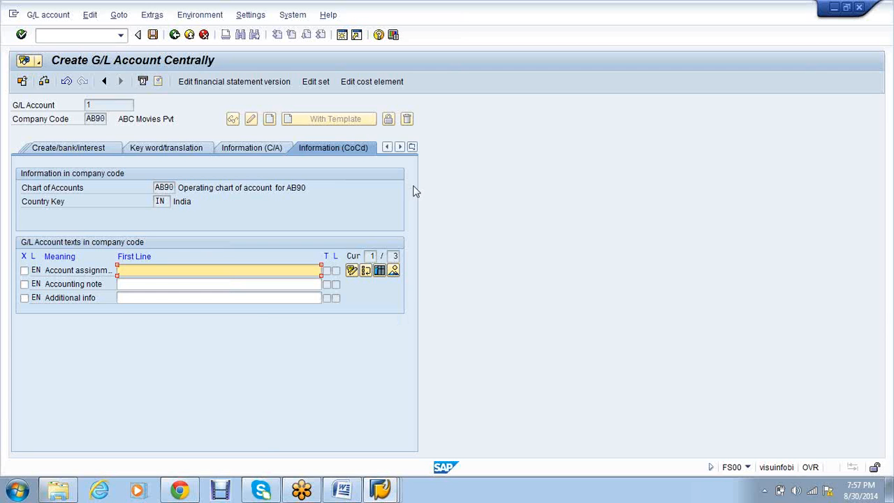
left_click(412, 147)
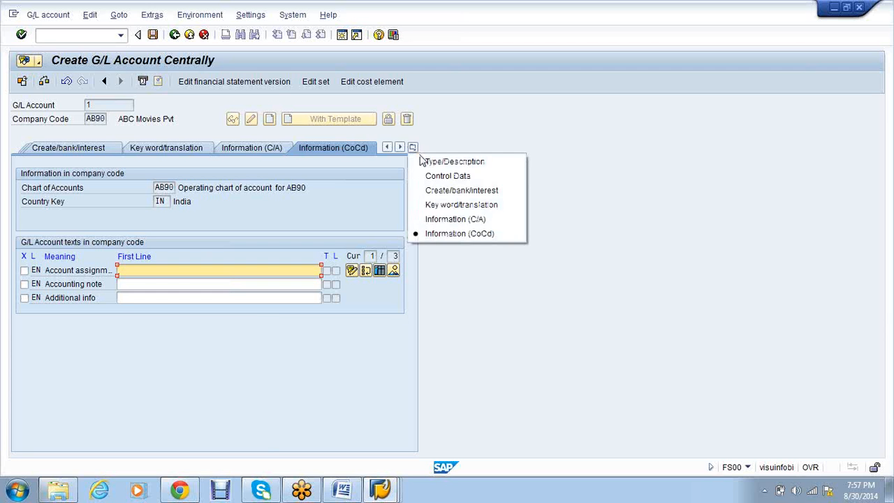
left_click(424, 162)
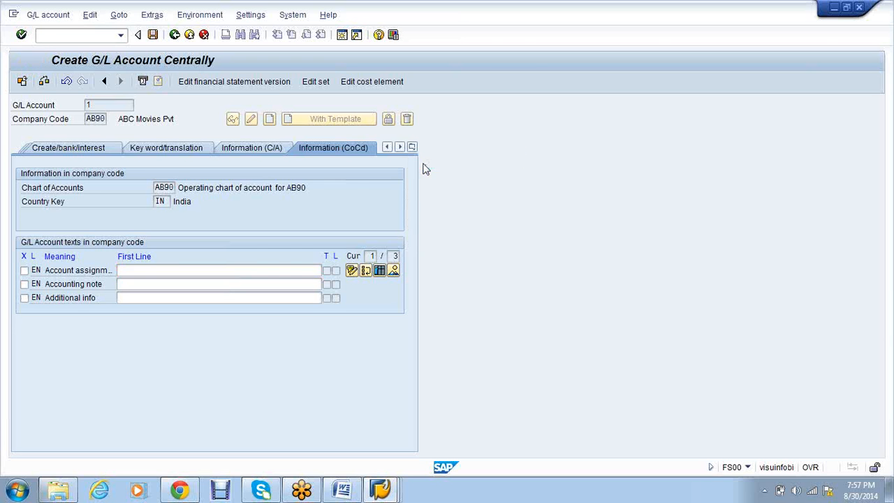
left_click(158, 39)
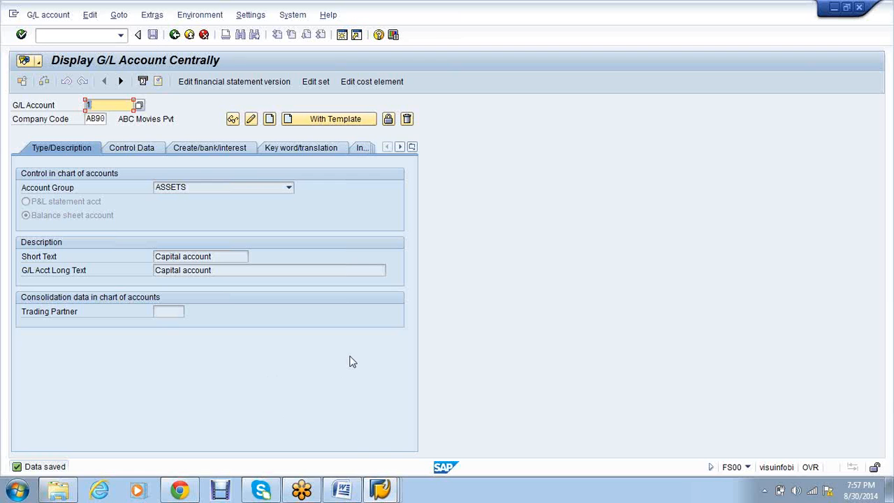
- Set the G/L account display to show accounts in a navigation tree and acknowledge the restart notice
left_click(251, 15)
left_click(256, 32)
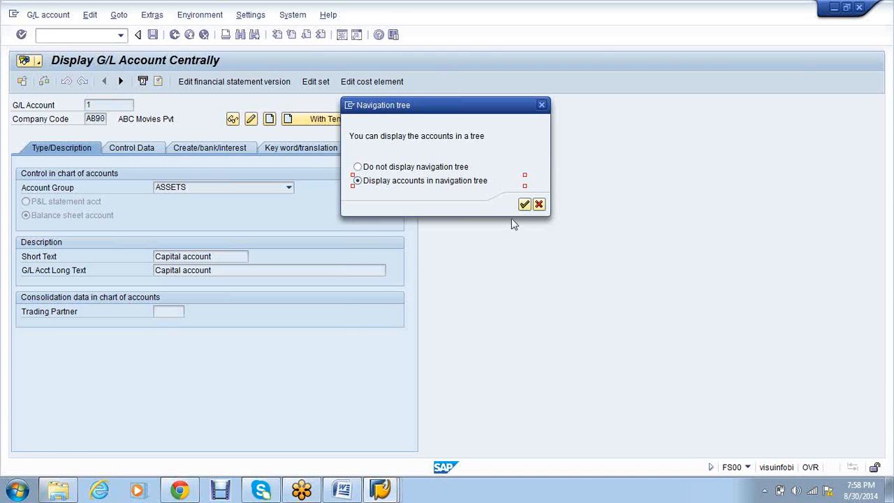
left_click(524, 205)
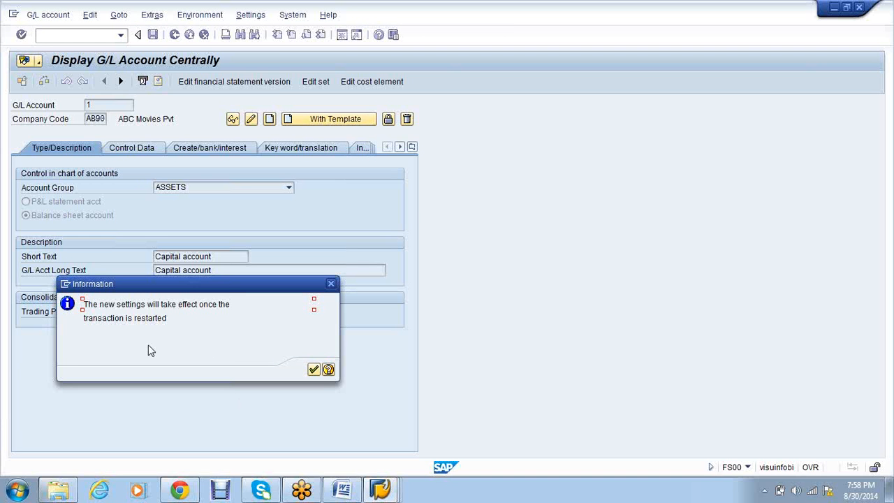
left_click(315, 374)
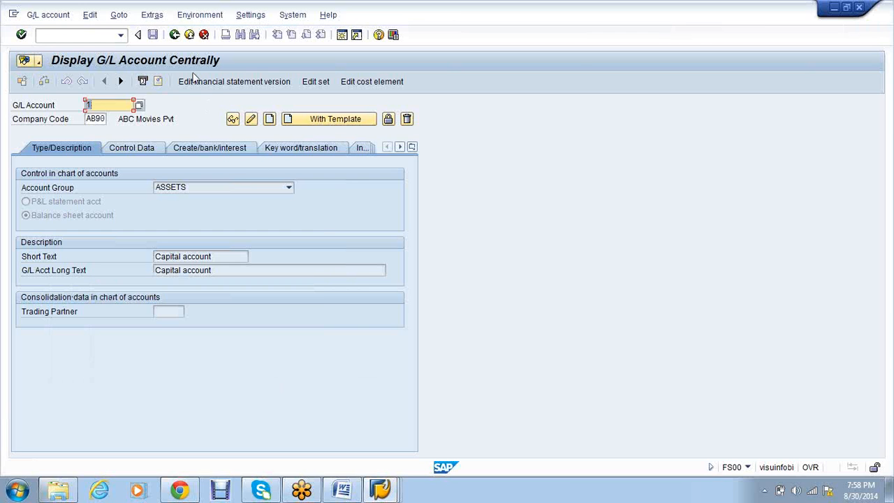
- Restart the central G/L account transaction, expand the ASSETS group in the tree and select the Capital account
left_click(175, 35)
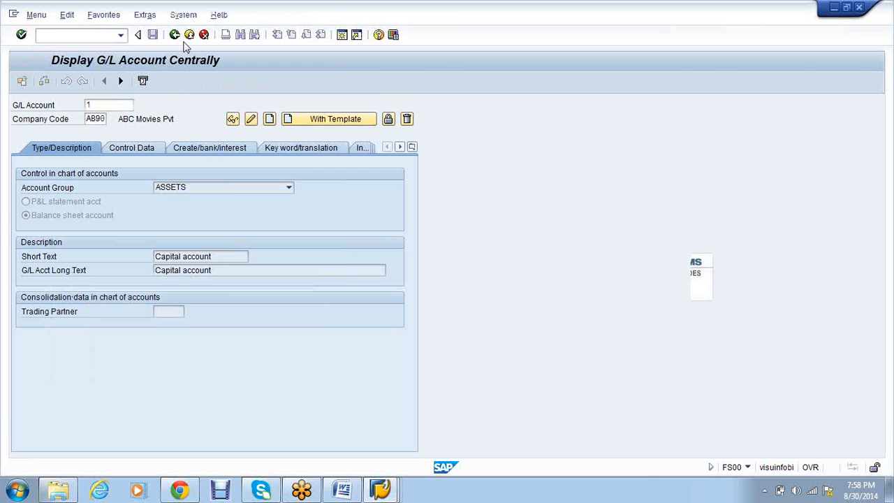
double_click(164, 310)
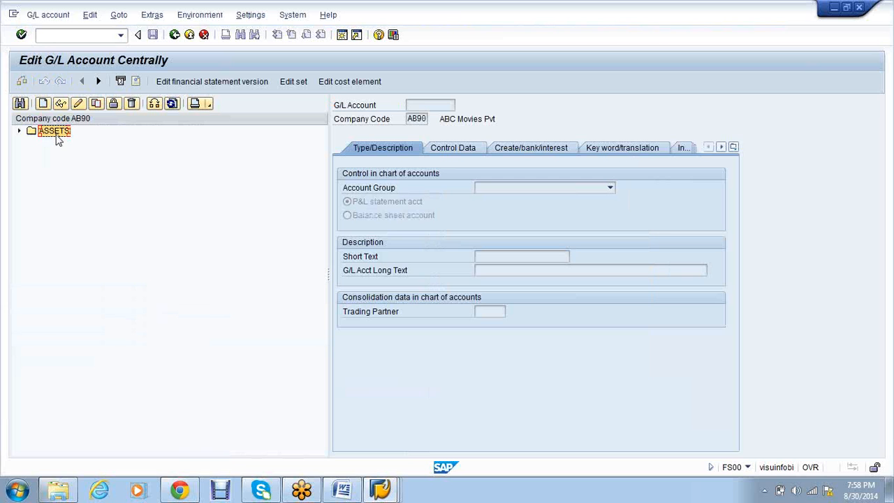
left_click(20, 133)
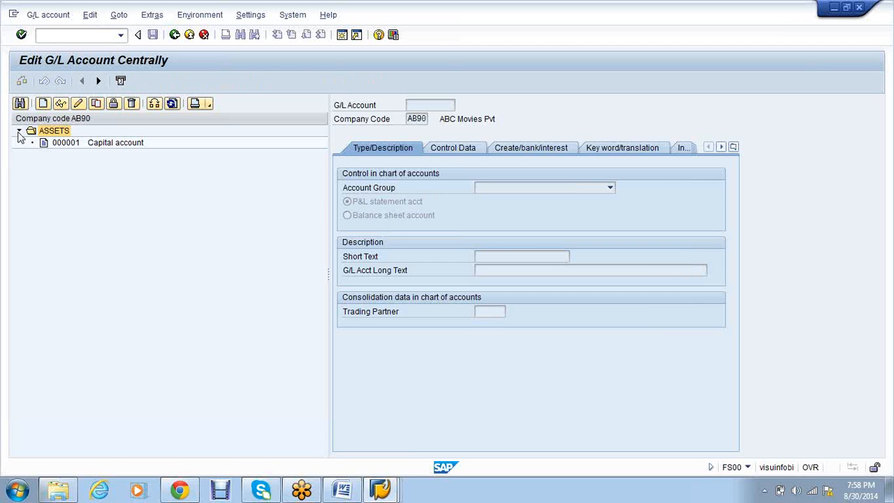
left_click(91, 143)
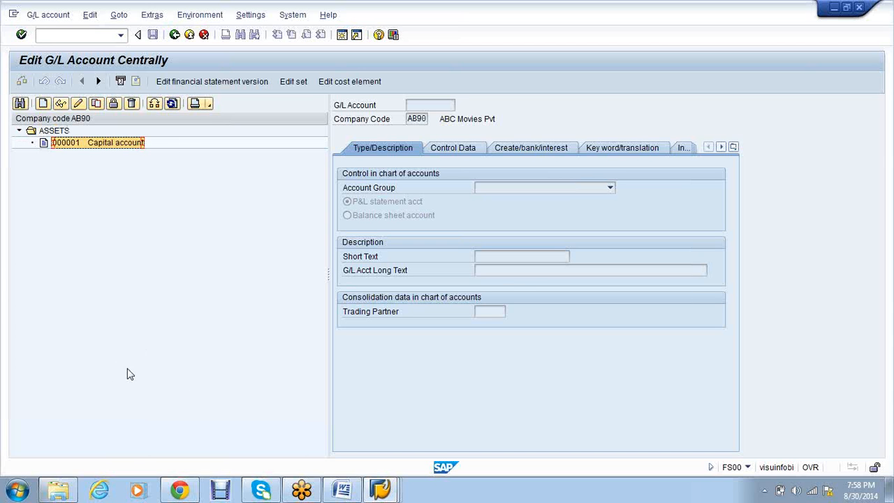
- Start a new G/L account 100000 in company code AB90, checking the number against the LIABILTIES account group range
left_click(43, 104)
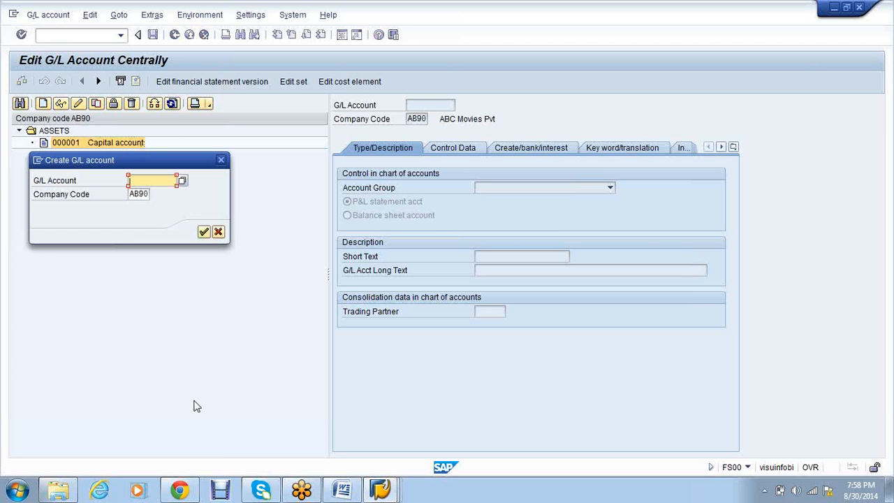
type("100000")
left_click(383, 491)
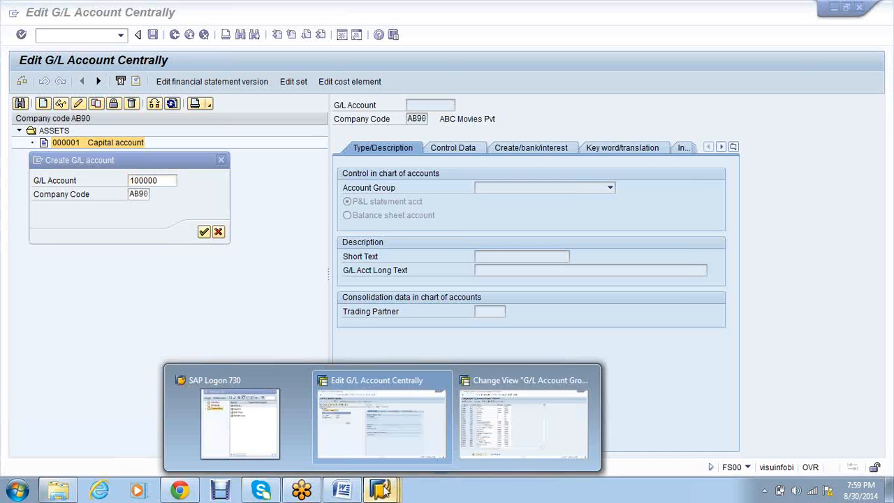
left_click(518, 431)
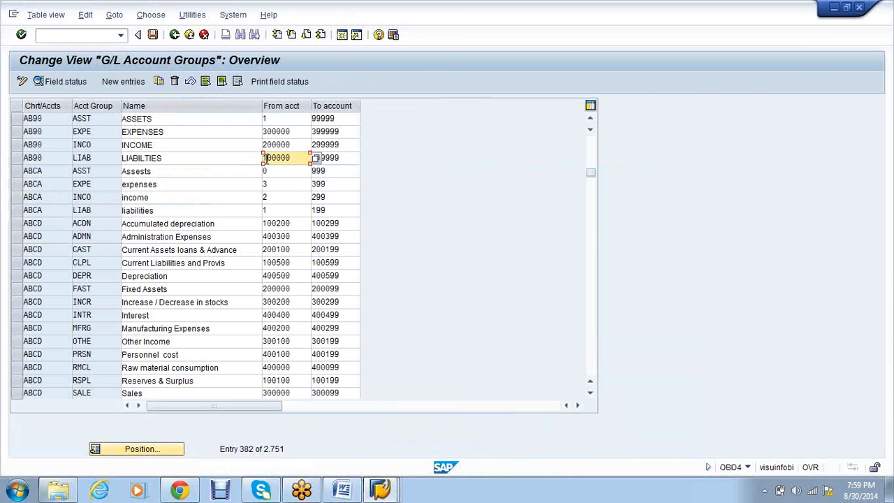
key("alt+Tab")
left_click(203, 232)
- Assign account 100000 to the LIABILTIES account group and classify it as a balance sheet account
left_click(558, 187)
left_click(518, 230)
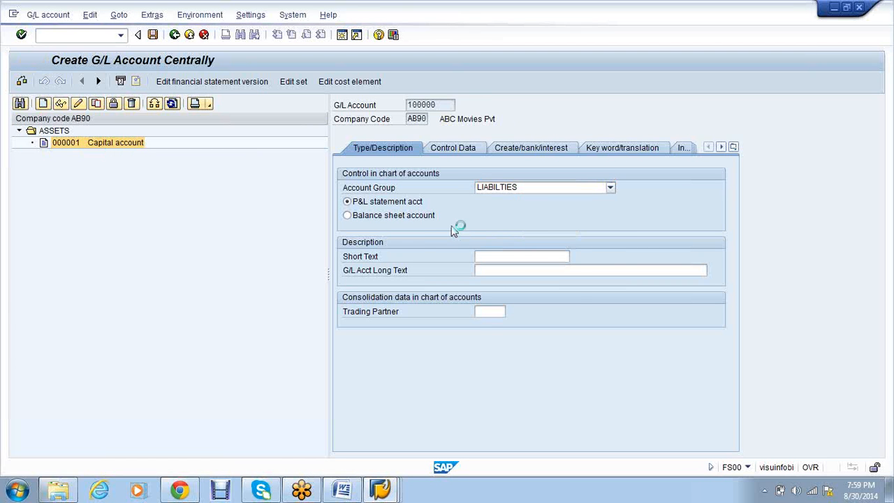
left_click(394, 215)
- Enter Capital account as both the short text and the long text of account 100000
left_click(512, 257)
left_click(514, 268)
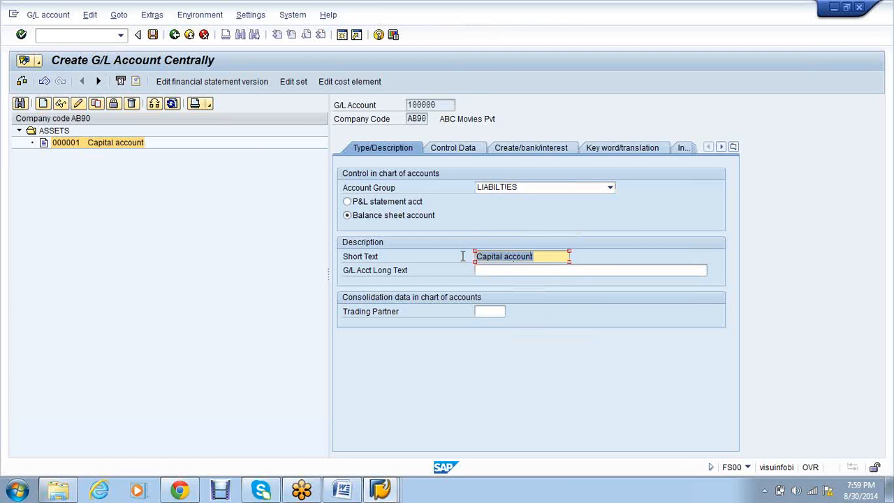
key("Tab")
type("Capital account")
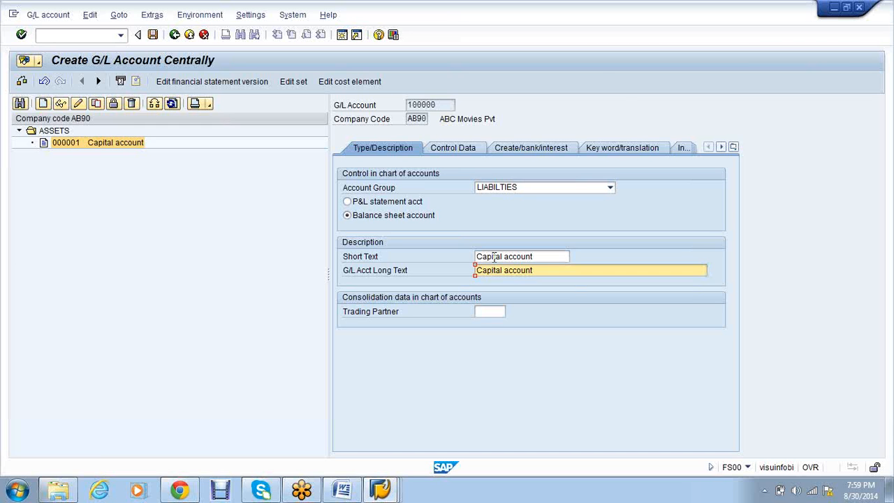
- In the control data of account 100000, enable line item display and set the sort key to 001
left_click(456, 148)
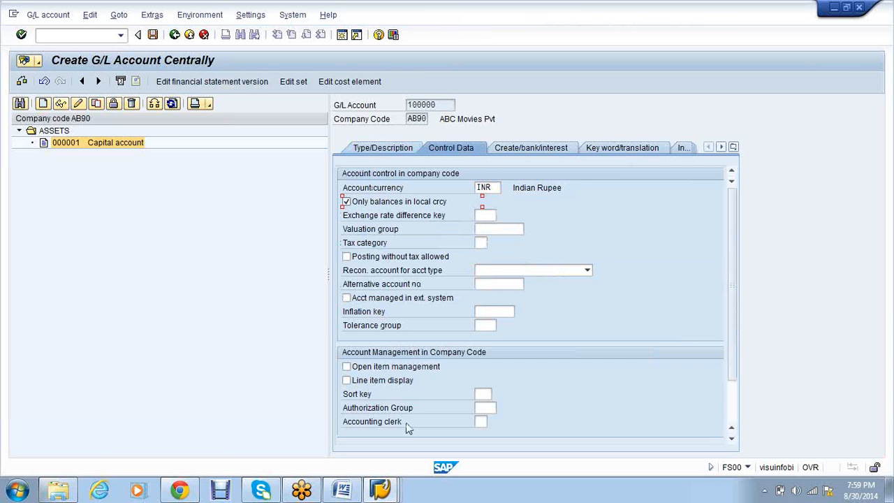
left_click(391, 382)
left_click(479, 394)
left_click(483, 406)
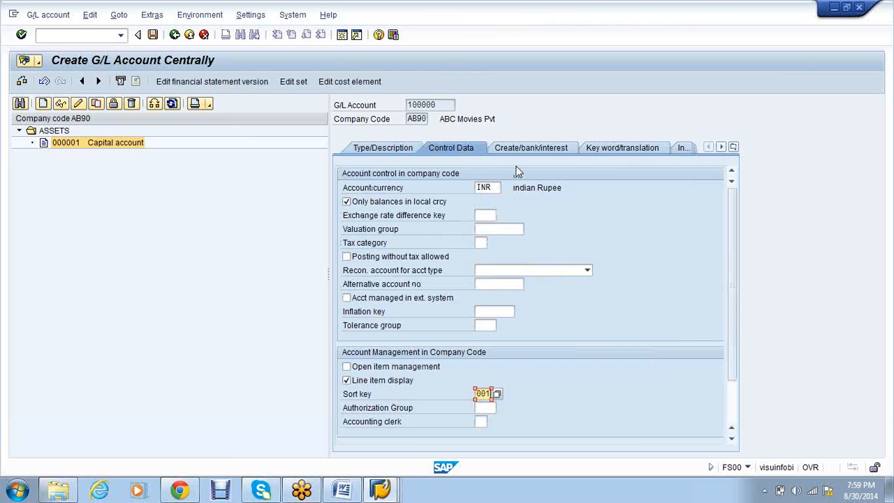
- Set the field status group of account 100000 to G001 and save the account
left_click(527, 149)
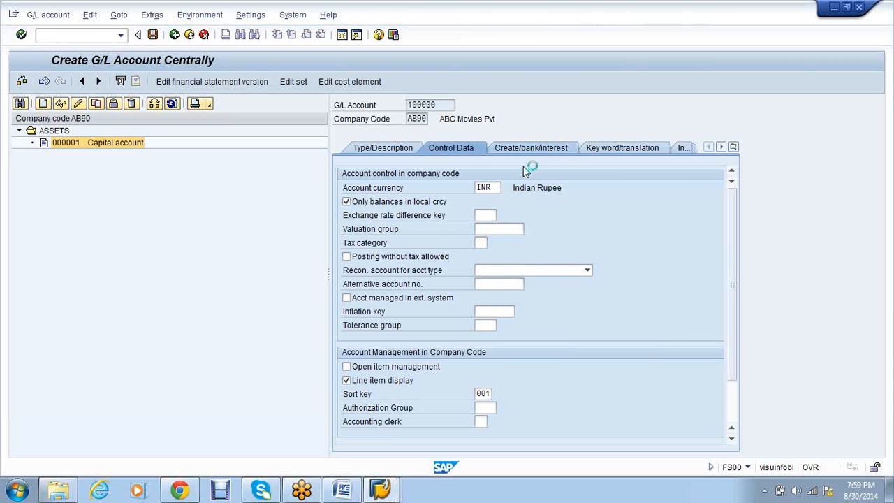
left_click(487, 188)
left_click(489, 197)
key("Return")
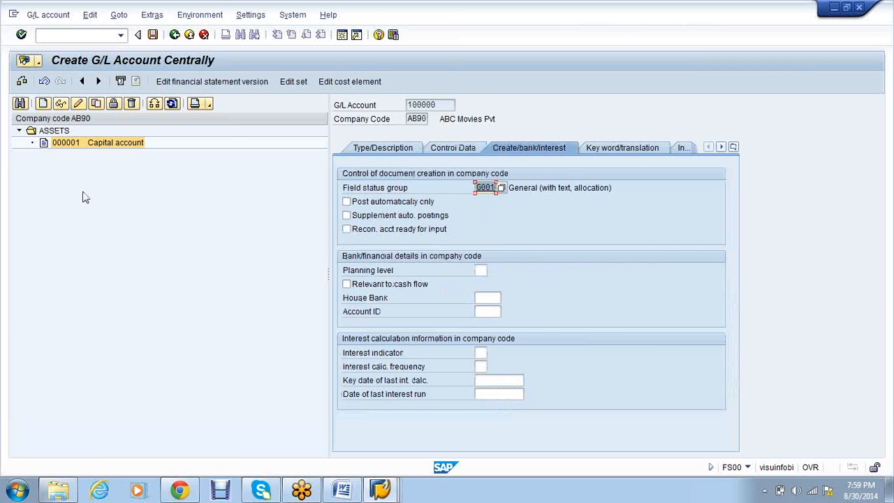
left_click(153, 35)
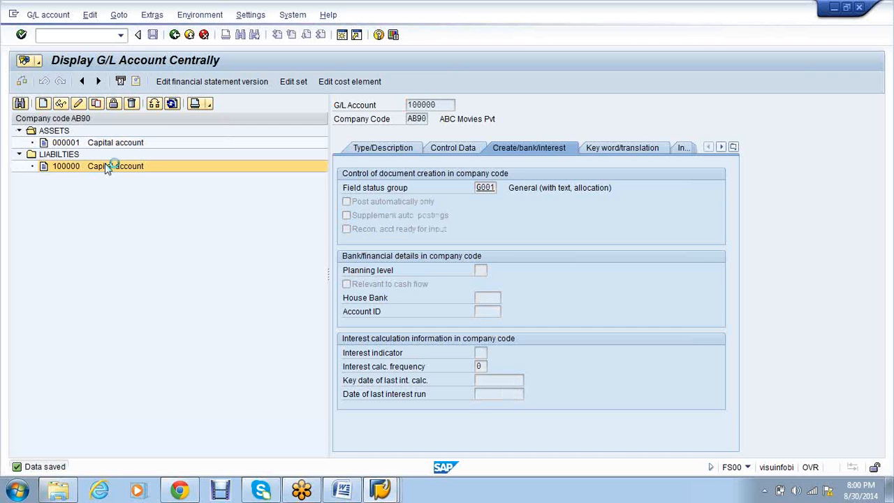
- Open account 000001 for changes and enter Bank Account as both its short text and long text
left_click(109, 143)
left_click(79, 104)
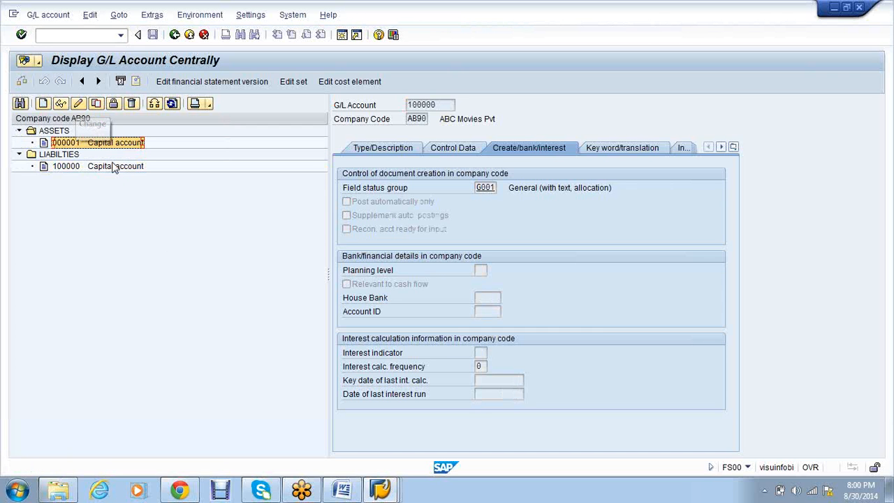
left_click(79, 104)
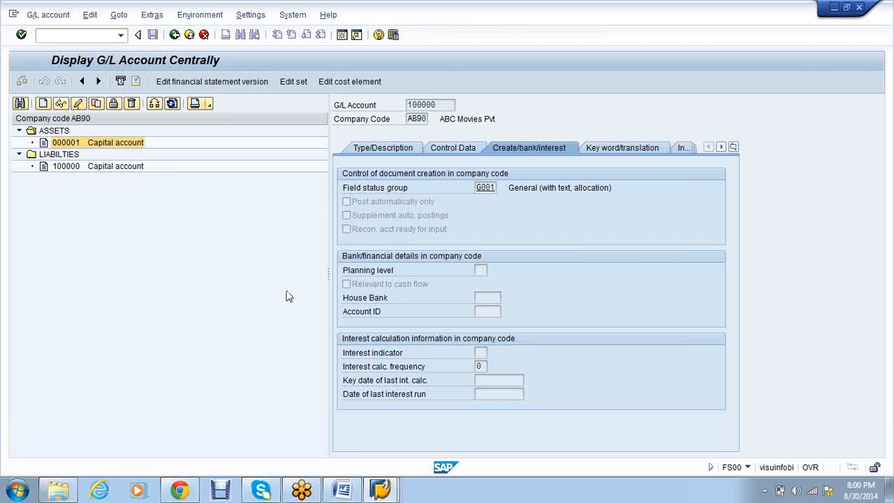
left_click(392, 155)
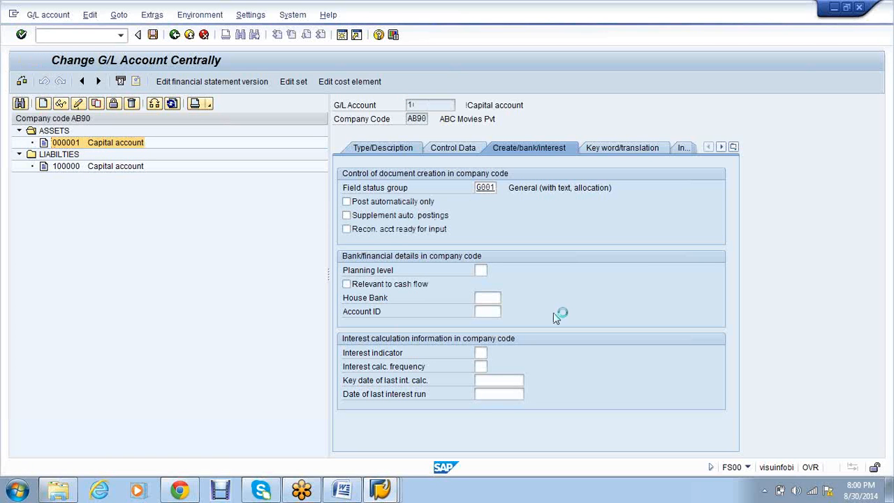
left_click(545, 256)
type("Bank Account")
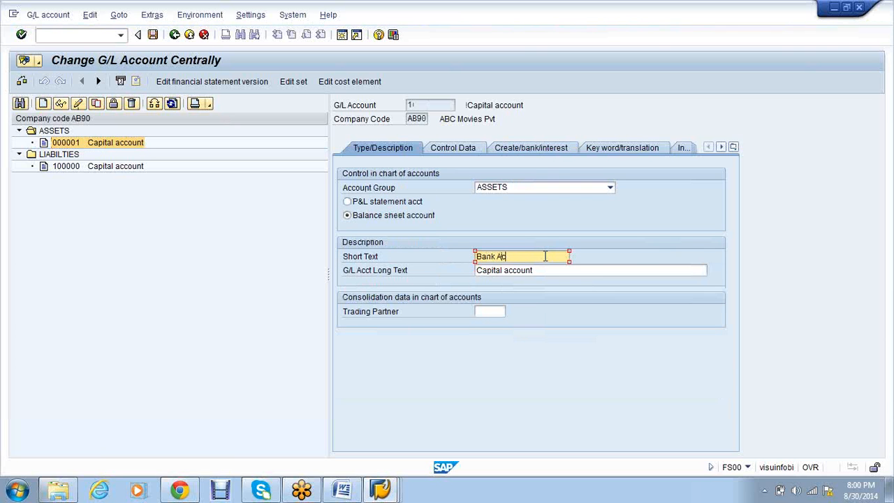
key("Tab")
type("Ban")
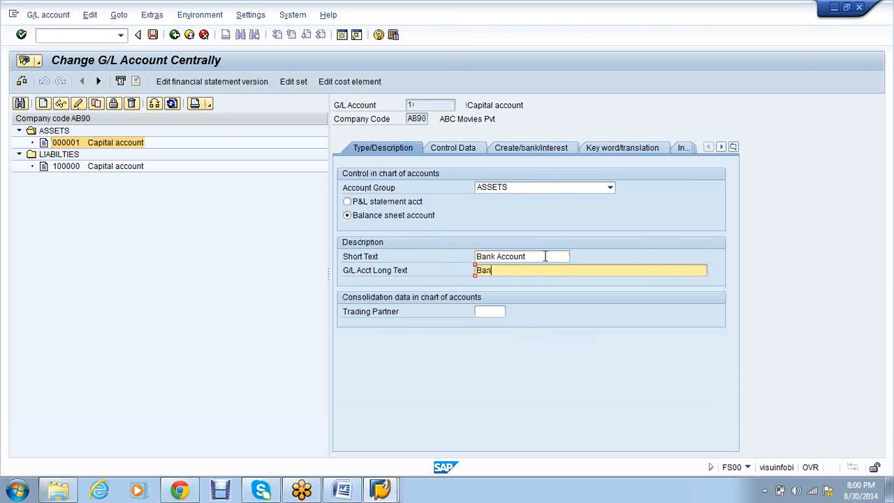
type("k Account")
- Set the field status group of account 1 to G005, mark it relevant to cash flow, and save the account
left_click(459, 150)
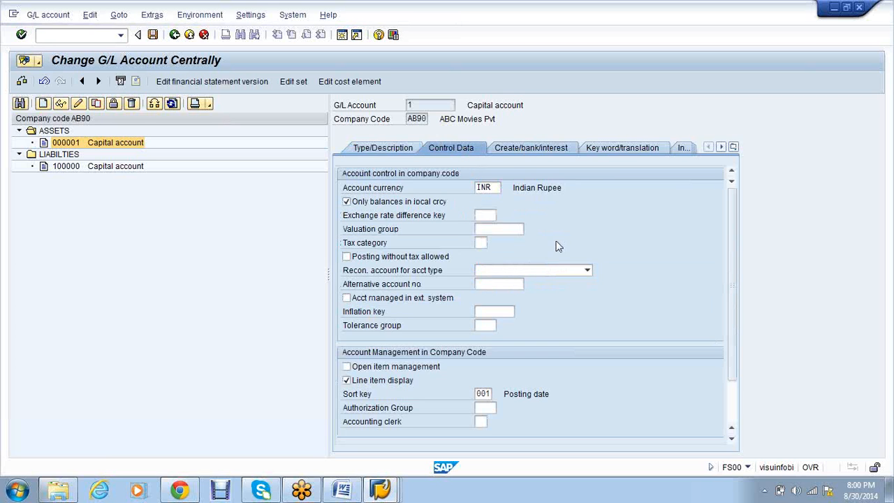
left_click(529, 148)
type("g005")
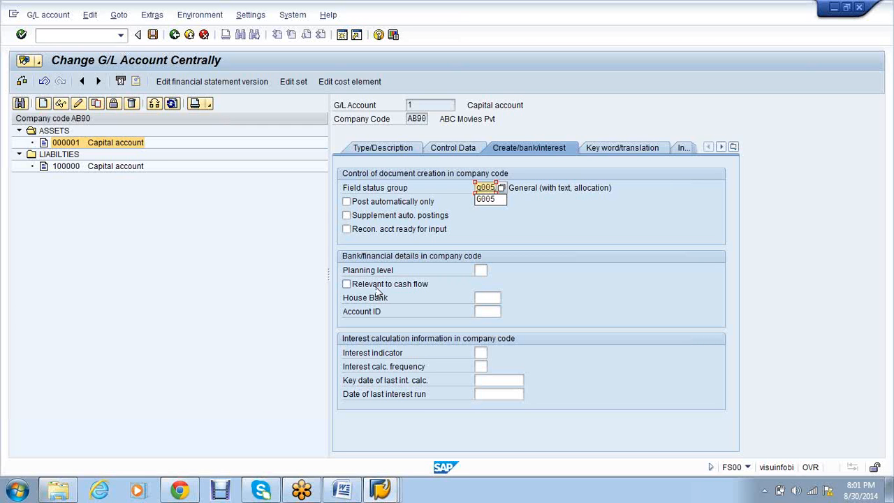
left_click(377, 287)
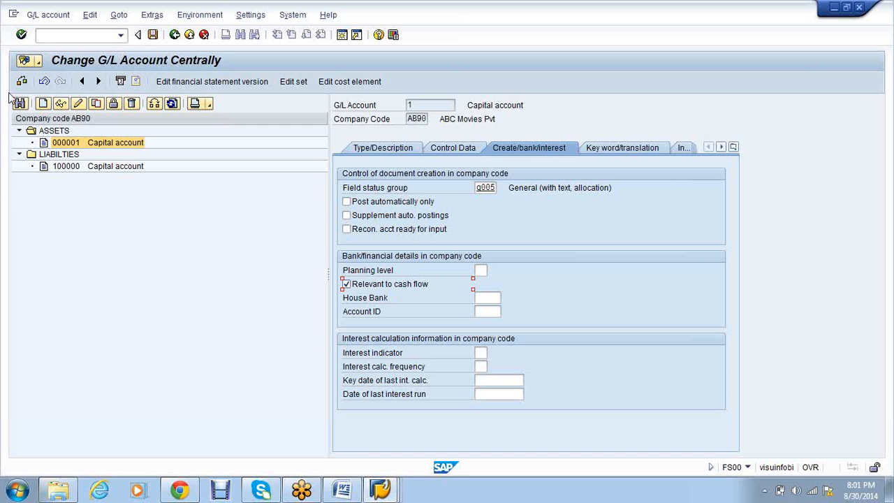
left_click(152, 35)
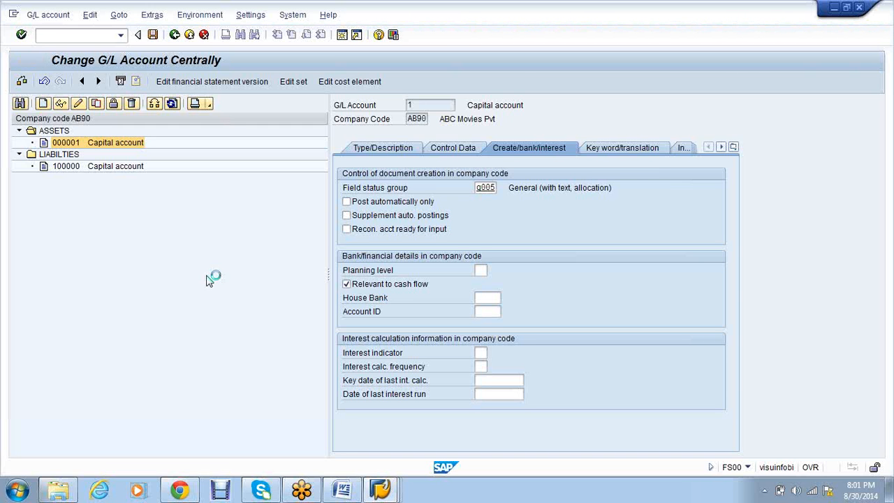
key("ctrl+s")
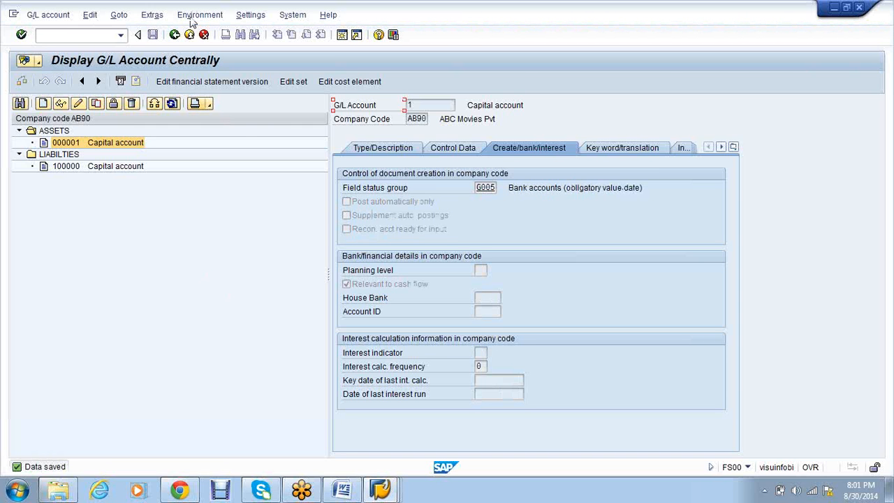
- Reload the account list, expand LIABILTIES, and start G/L account 200000 for company code AB90 in the INCOME account group
left_click(175, 35)
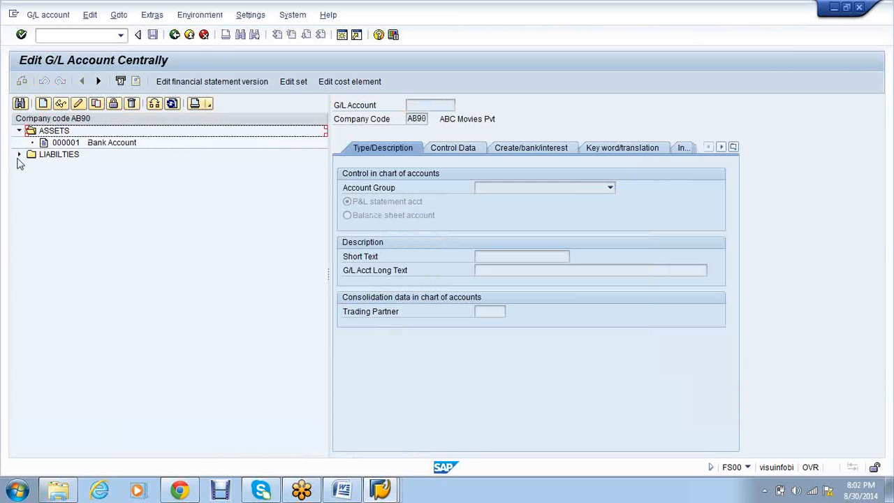
left_click(19, 155)
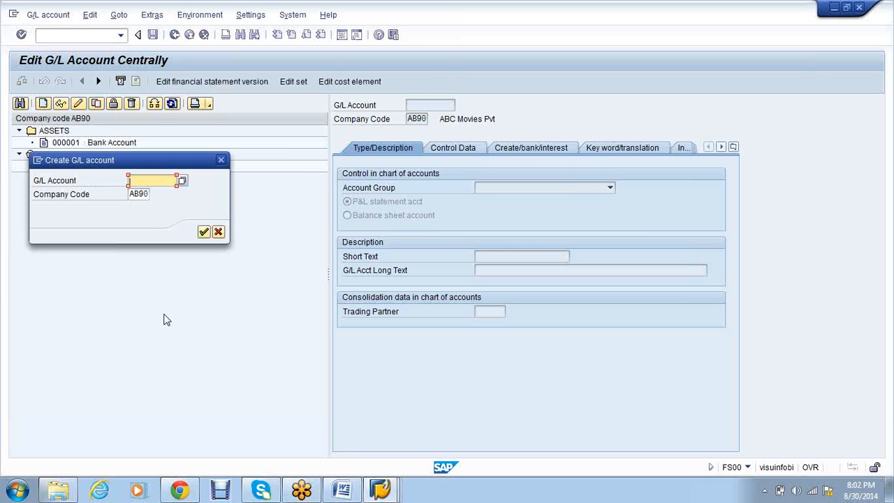
type("200000")
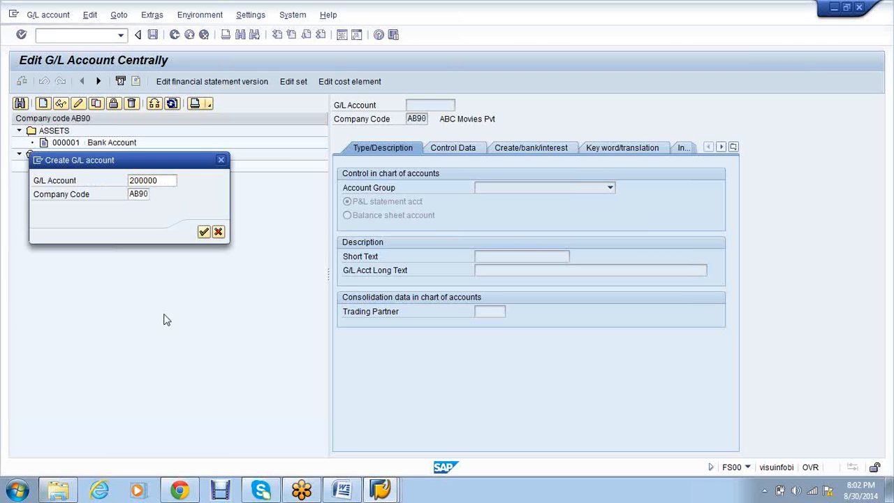
key("Return")
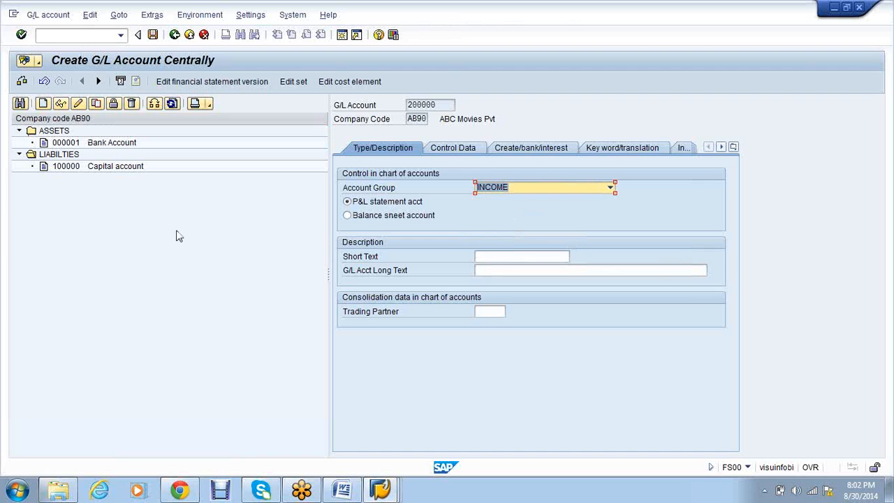
- Enter Commission received as both the short text and the long text of account 200000
left_click(499, 258)
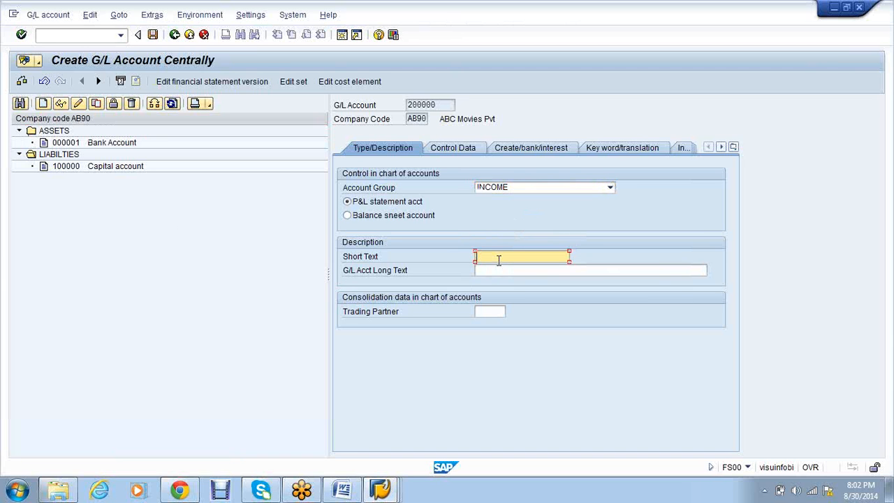
type("Commission received")
left_click_drag(566, 255, 478, 256)
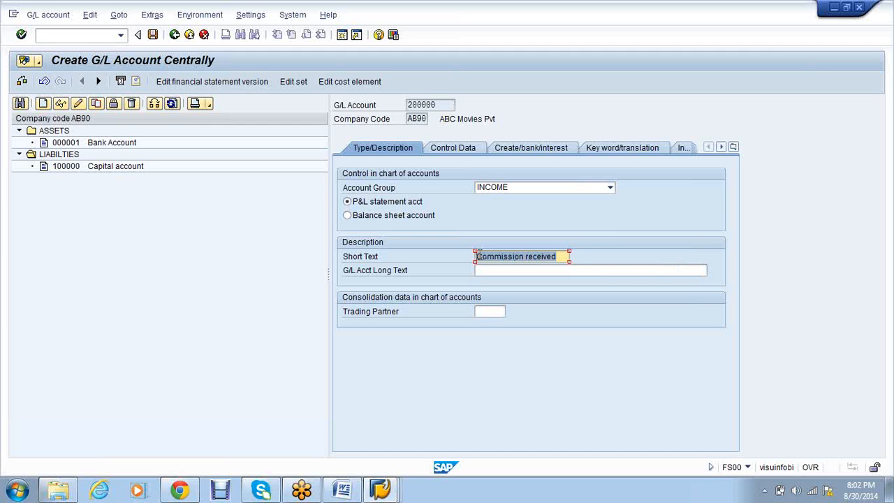
key("ctrl+c")
key("Tab")
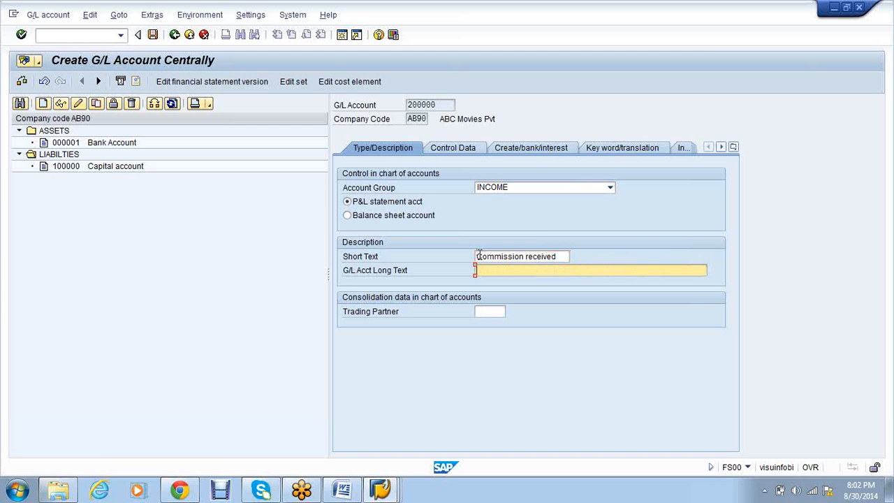
key("ctrl+v")
- In the control data of account 200000, enable line item display and set the sort key to 001
left_click(467, 146)
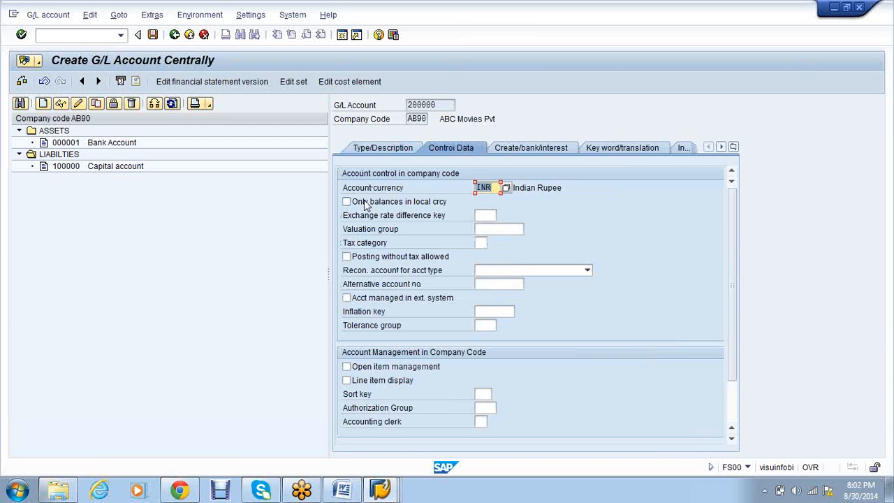
left_click(380, 381)
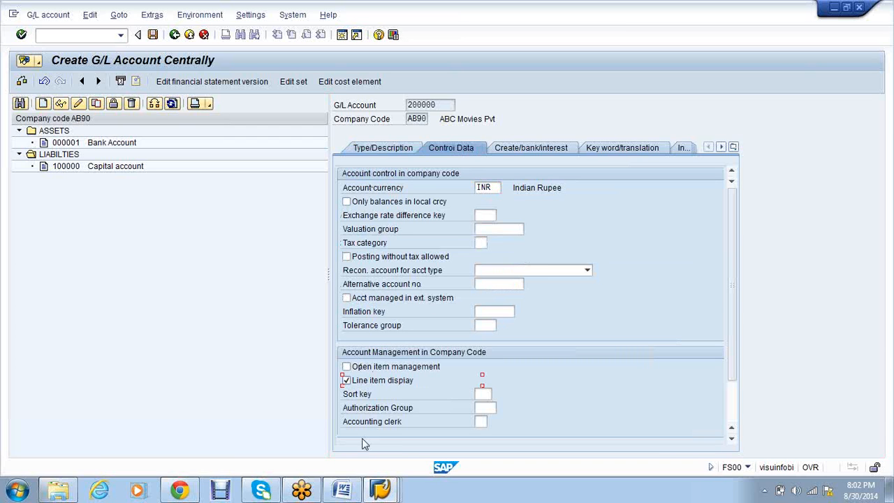
left_click(478, 393)
type("001")
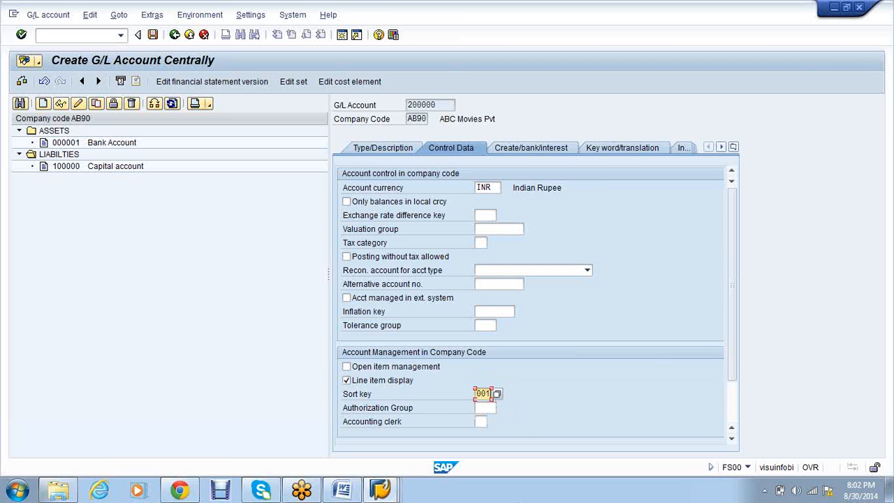
key("Return")
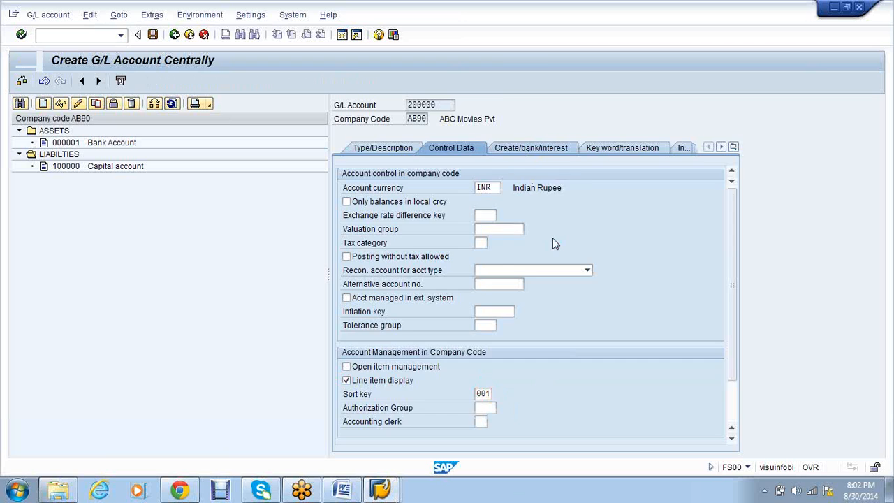
- Set the field status group of account 200000 to G001 and save the account
type("G001")
key("Return")
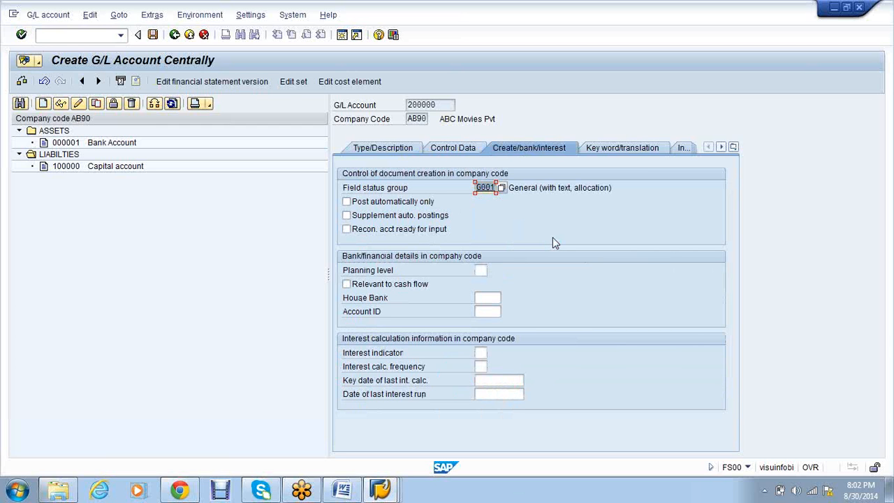
key("ctrl+s")
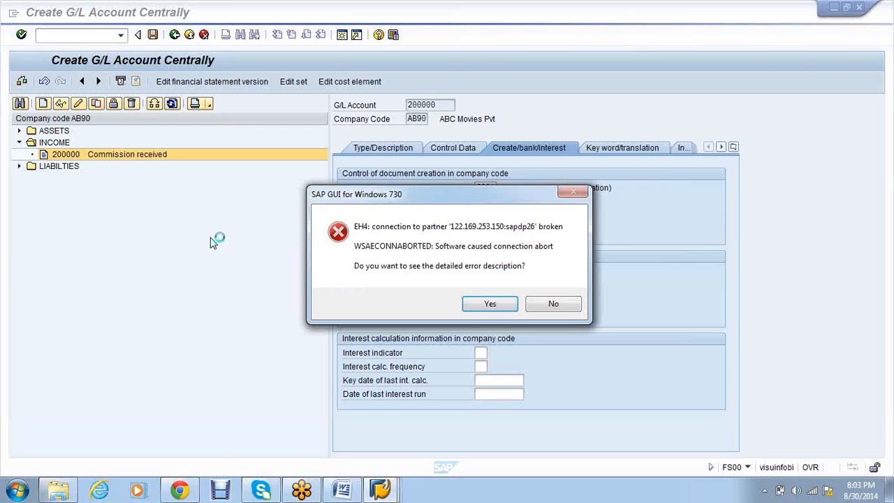
- Dismiss the connection error and log on to client 800 again with the user name and account password
left_click(544, 304)
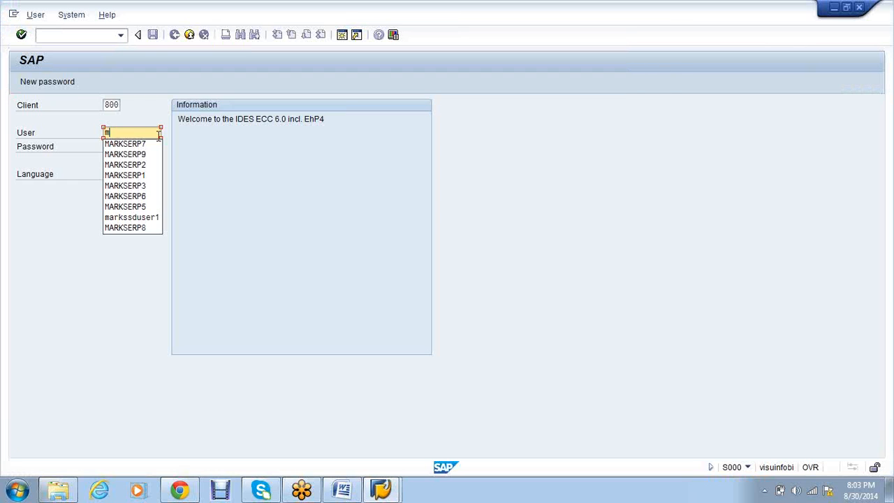
key("Tab")
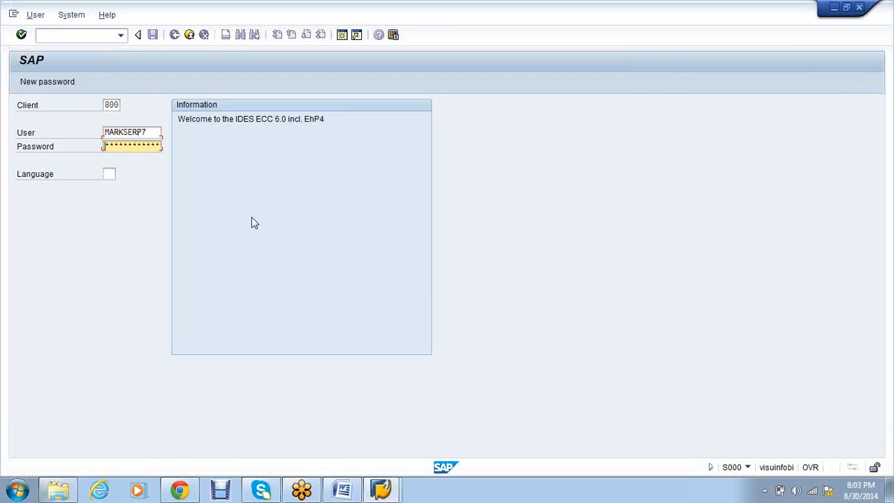
key("Return")
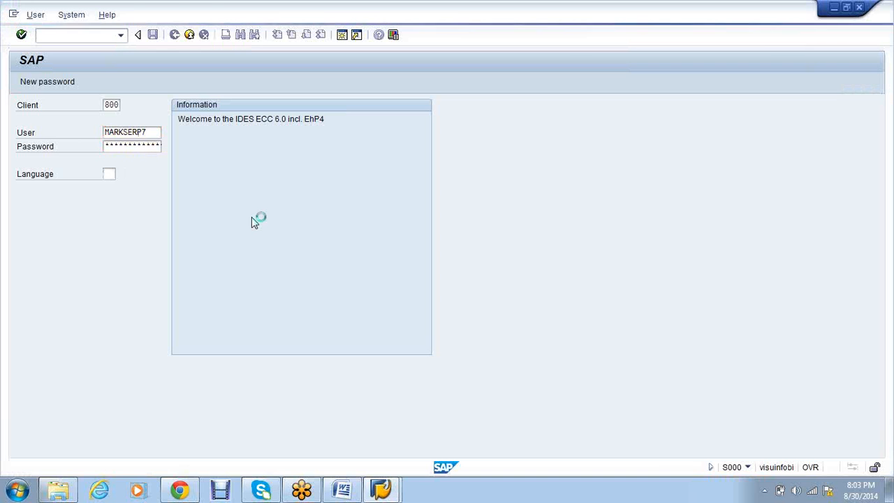
- Run transaction fs00 to reopen the central G/L account maintenance
left_click(121, 35)
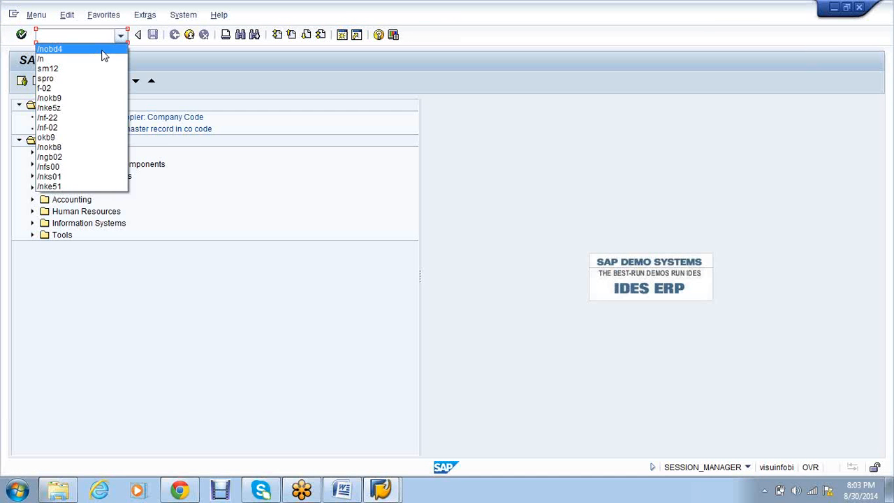
left_click(73, 33)
type("fs00")
key("Return")
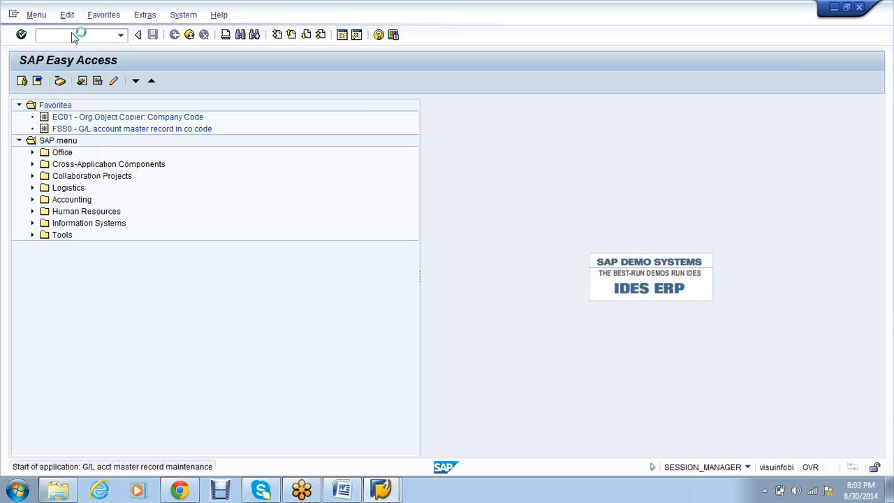
- Check account 200000 under INCOME, and start G/L account 300000 for company code AB90 in the EXPENSES account group
left_click(19, 143)
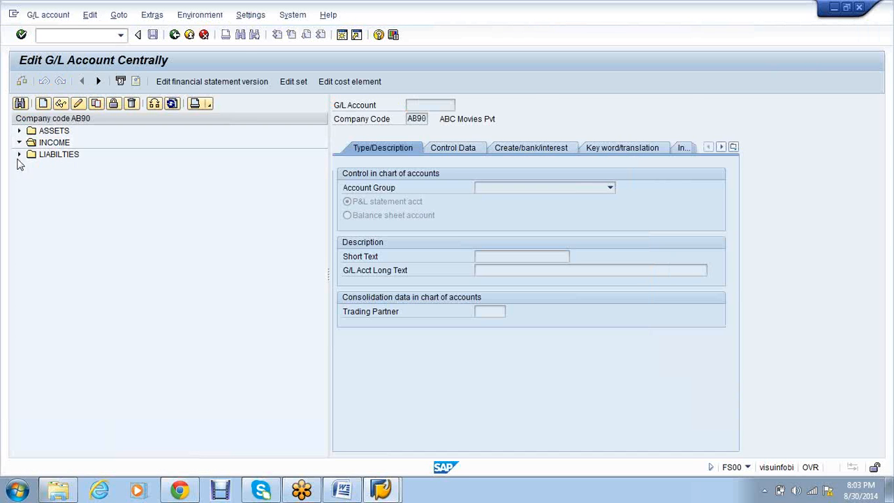
left_click(121, 157)
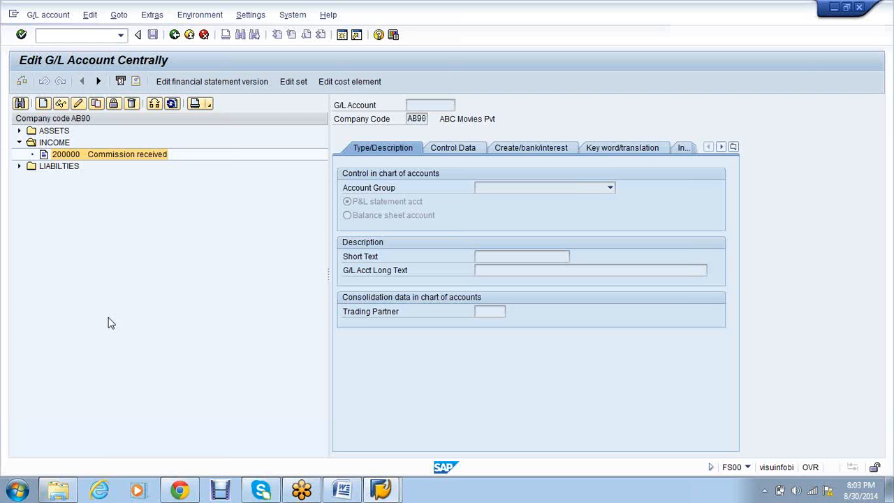
type("300000")
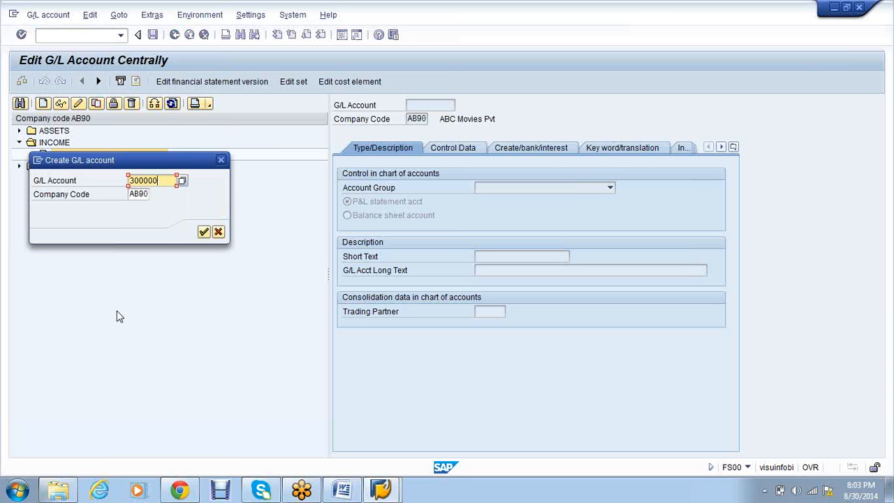
key("Return")
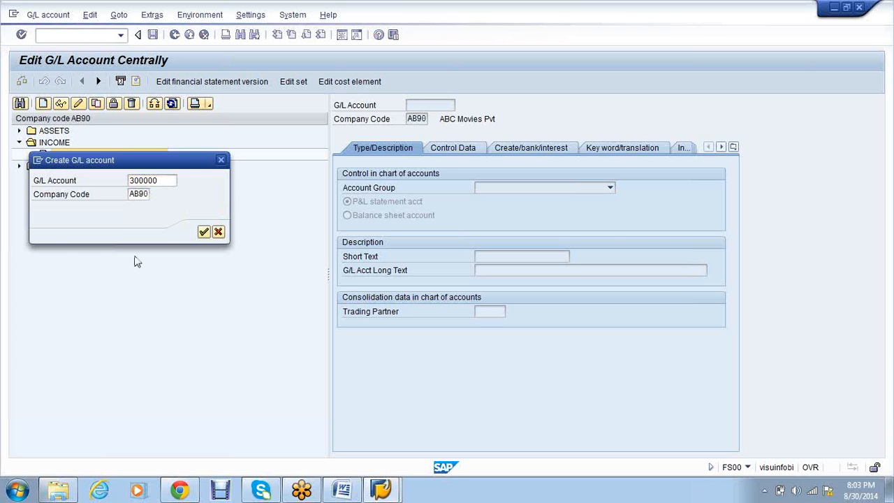
left_click(519, 210)
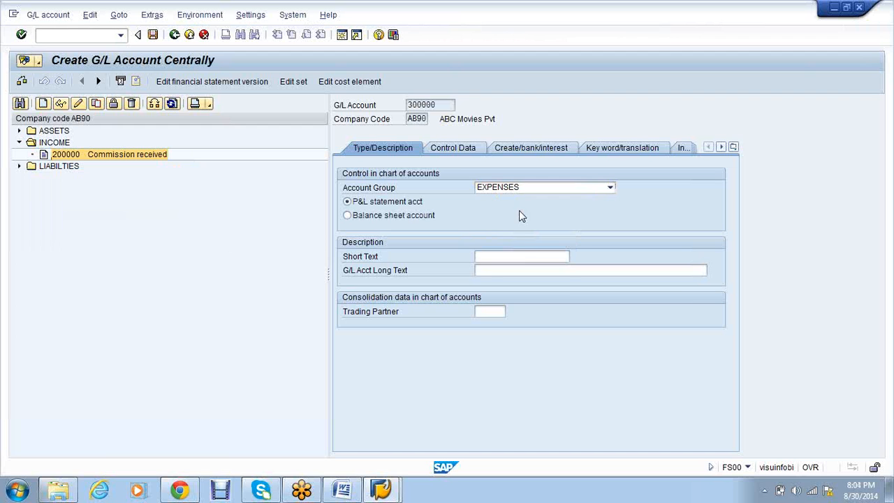
- Enter Salary as both the short and long text of account 300000, and save the account with field status group G001
left_click(519, 255)
type("Sa")
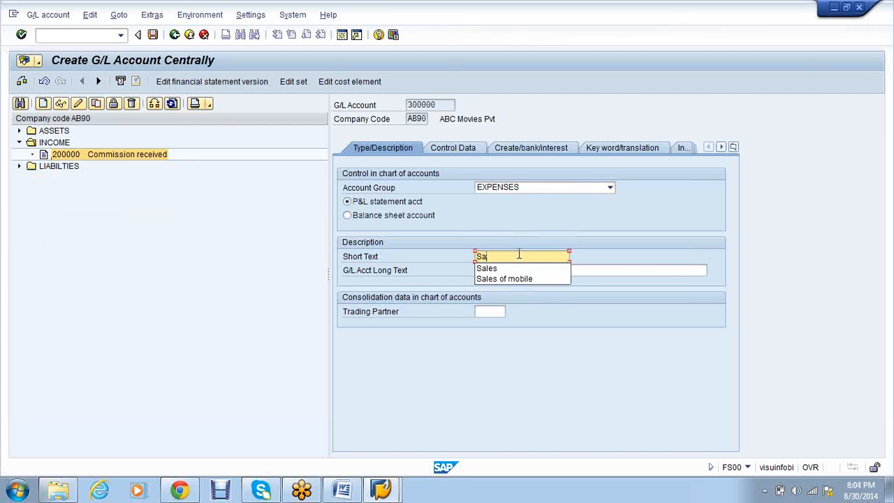
type("lary")
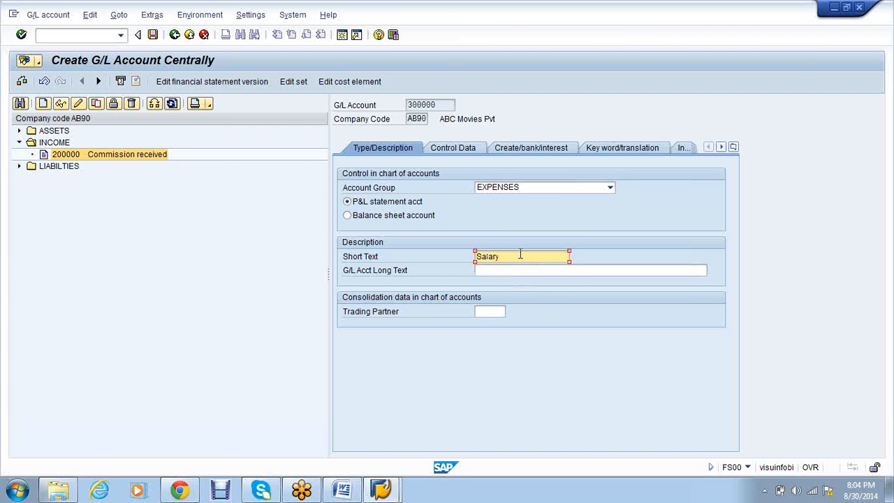
left_click_drag(520, 255, 475, 256)
key("ctrl+c")
key("Tab")
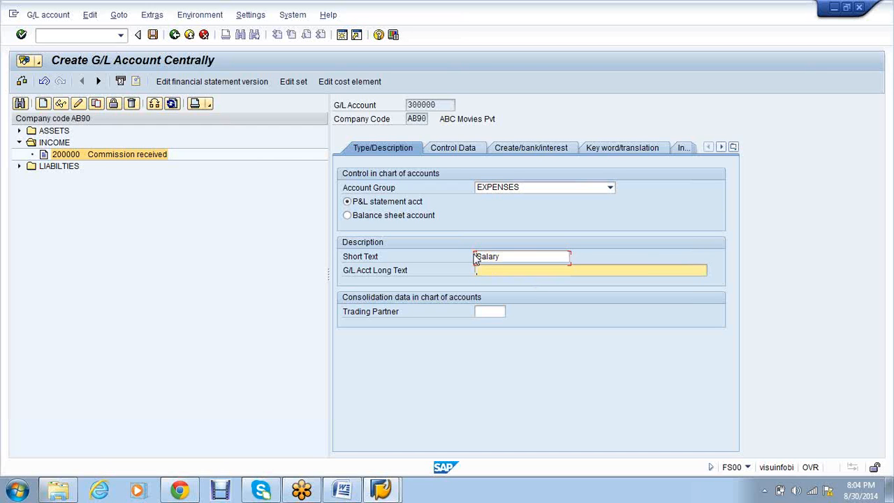
key("ctrl+v")
key("Return")
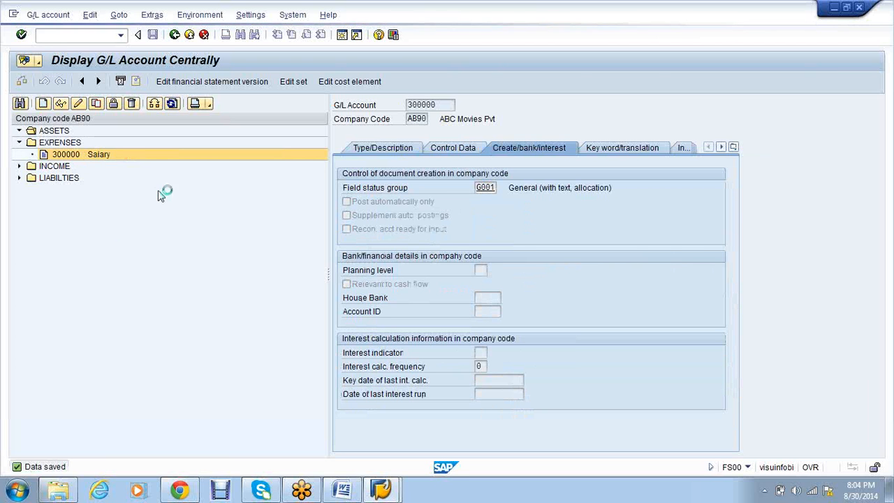
- Review the type and description of Bank Account 000001 under ASSETS and try re-saving it in change mode
double_click(119, 145)
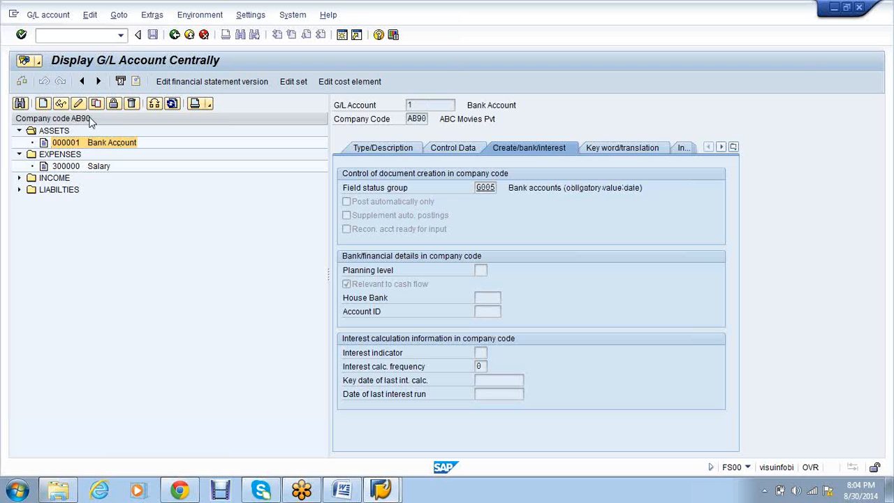
left_click(375, 149)
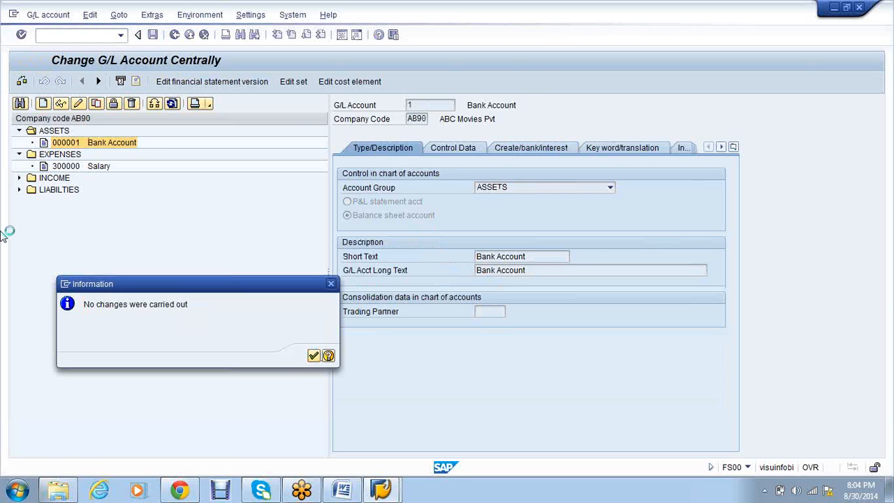
key("Return")
- Open Capital account 100000 under LIABILTIES and try re-saving it
left_click(19, 189)
double_click(97, 201)
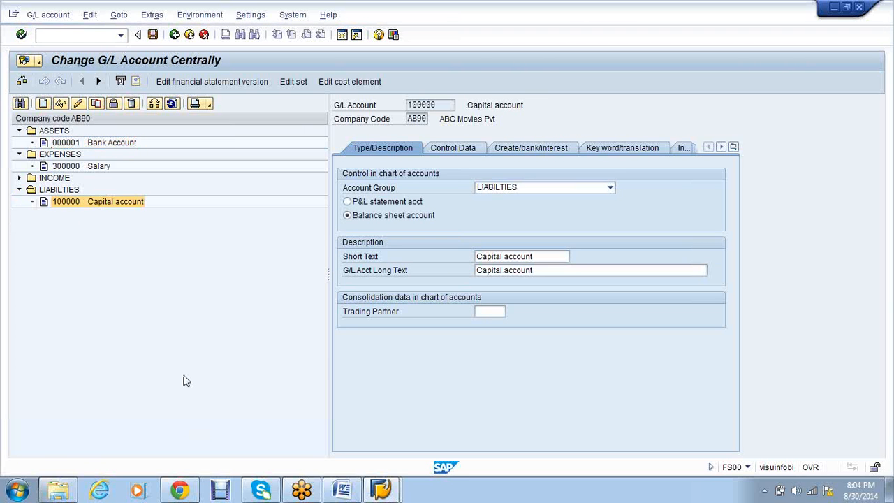
key("ctrl+s")
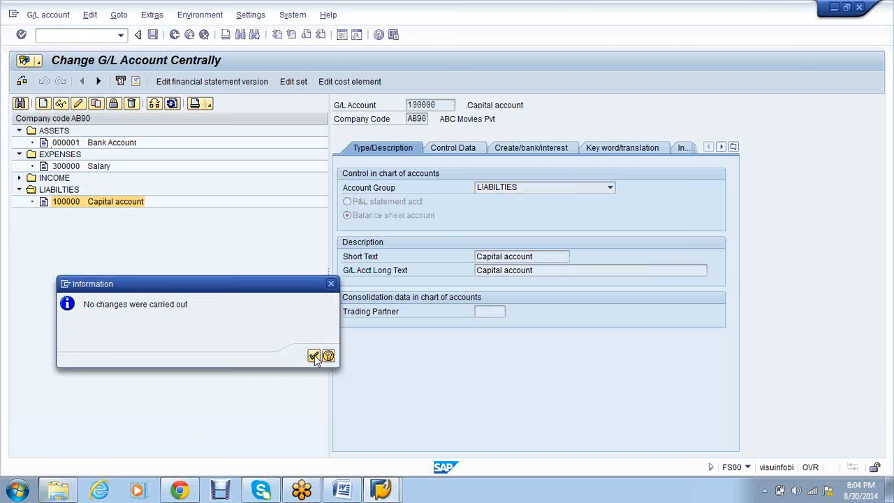
key("Return")
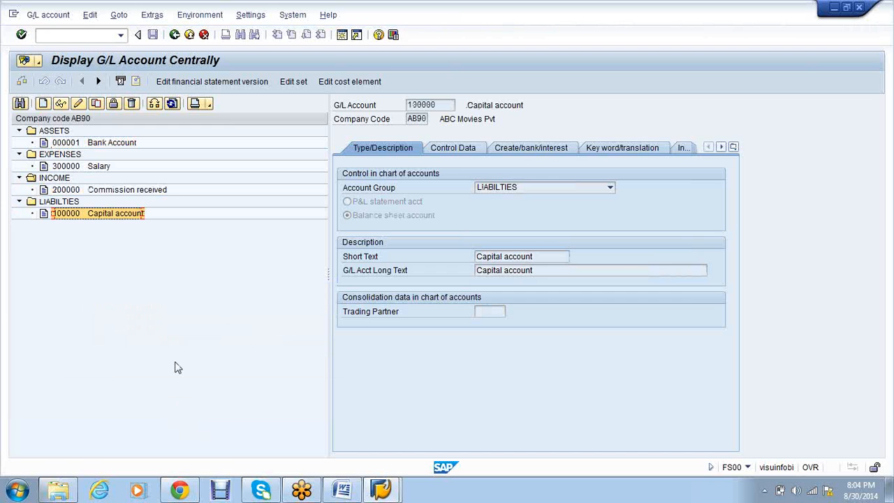
- Copy the Salary account 300000 to new G/L account 300001 in company code AB90
left_click(90, 170)
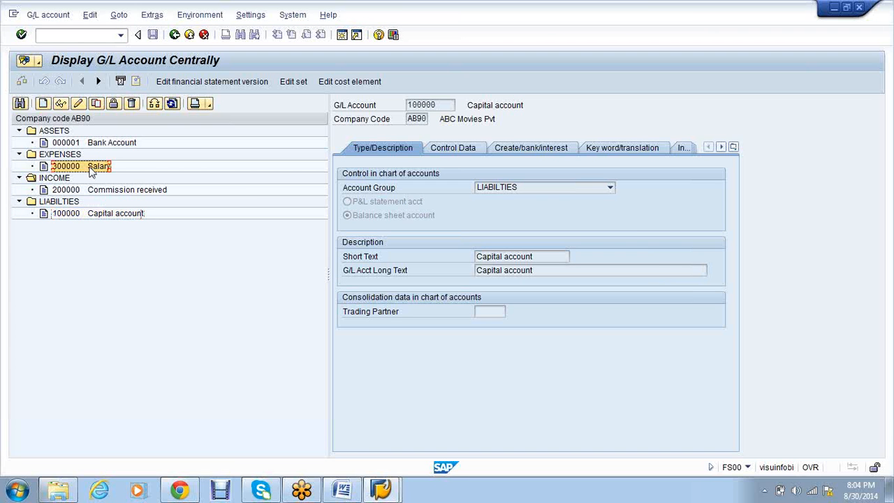
double_click(90, 168)
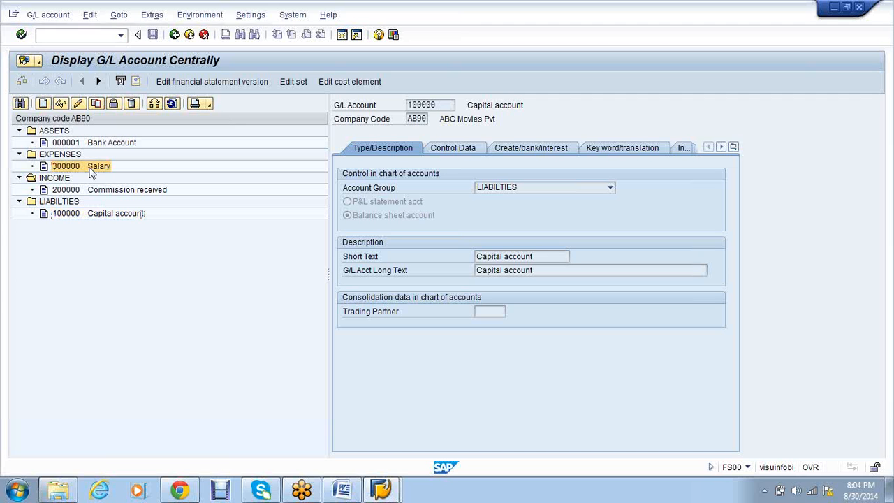
right_click(90, 169)
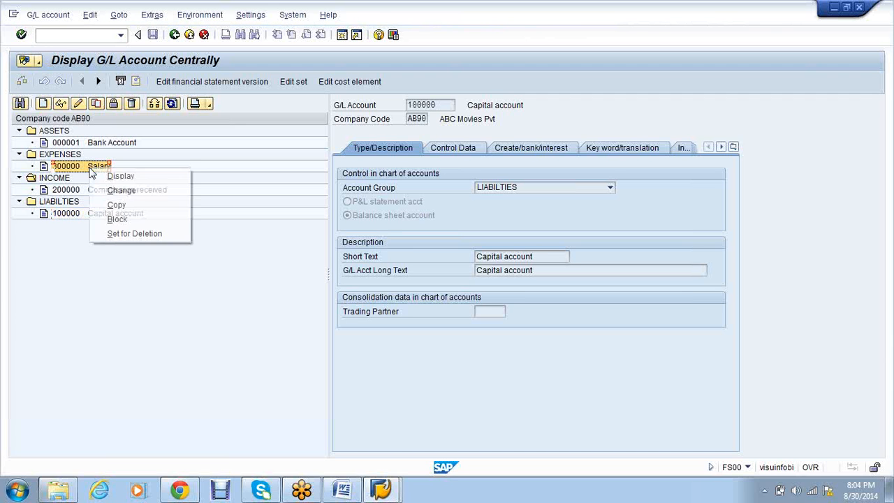
left_click(140, 209)
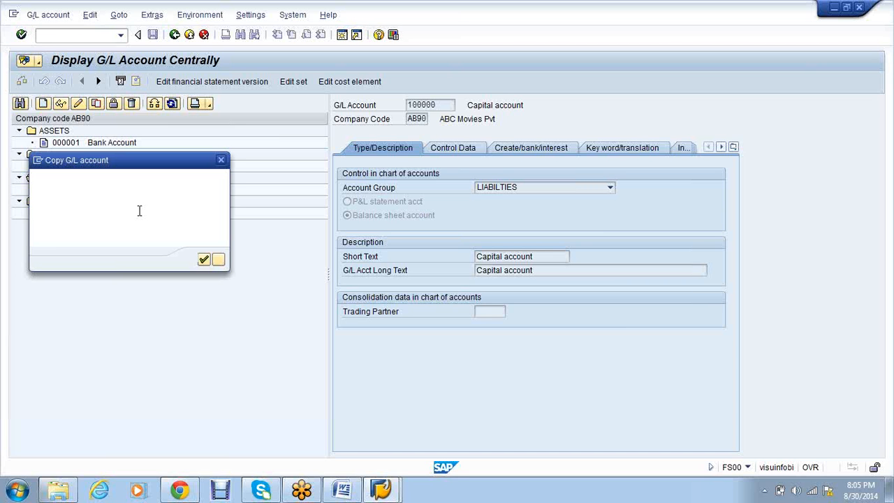
key("BackSpace")
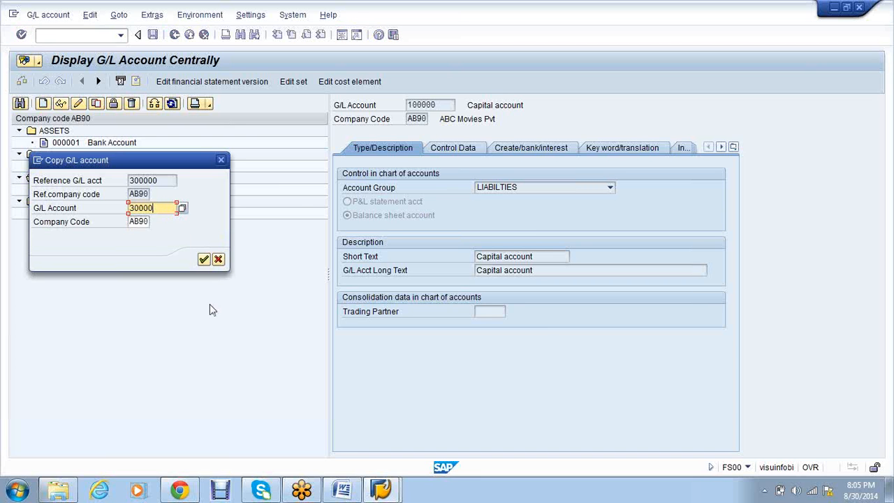
type("1")
left_click(202, 260)
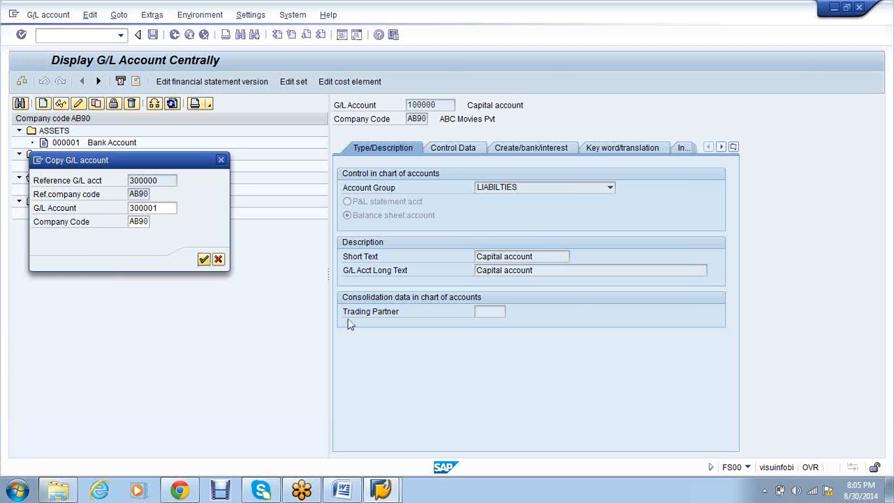
- Enter Rent Account as both the short text and the long text of account 300001
left_click(516, 256)
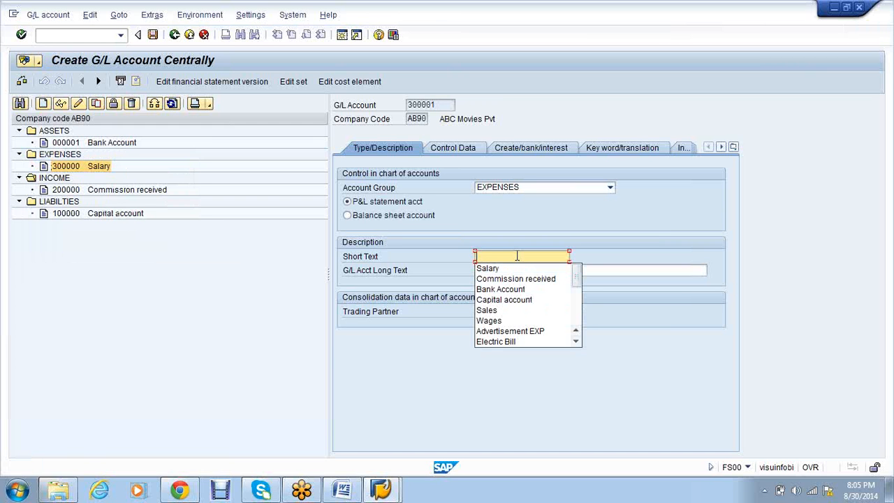
type("R")
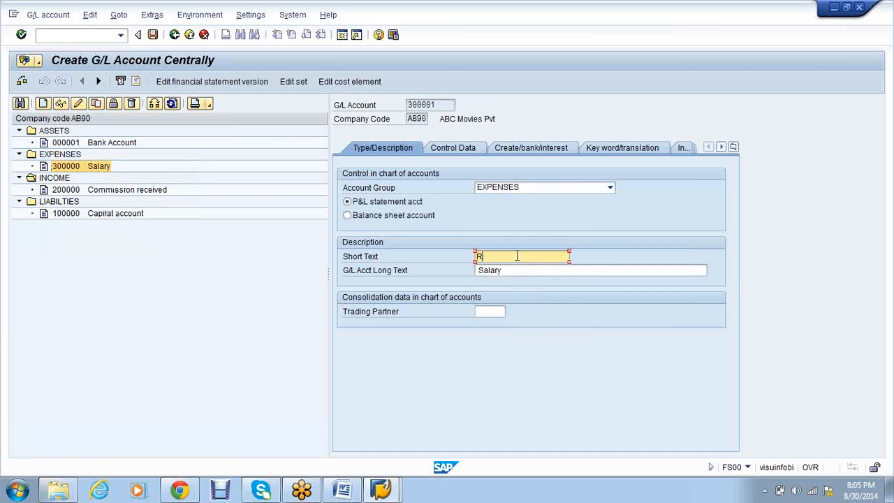
type("ent Account")
key("Tab")
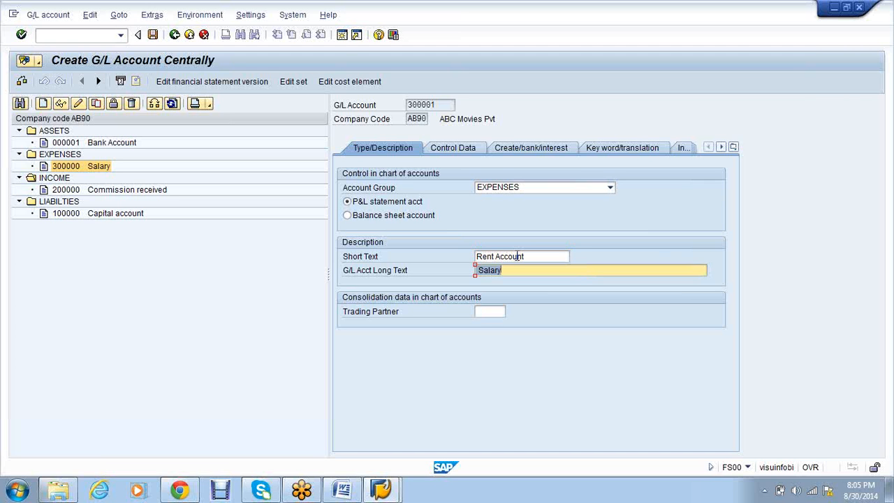
type("Rent Account")
- Check the control data and the document creation settings copied into account 300001
left_click(458, 146)
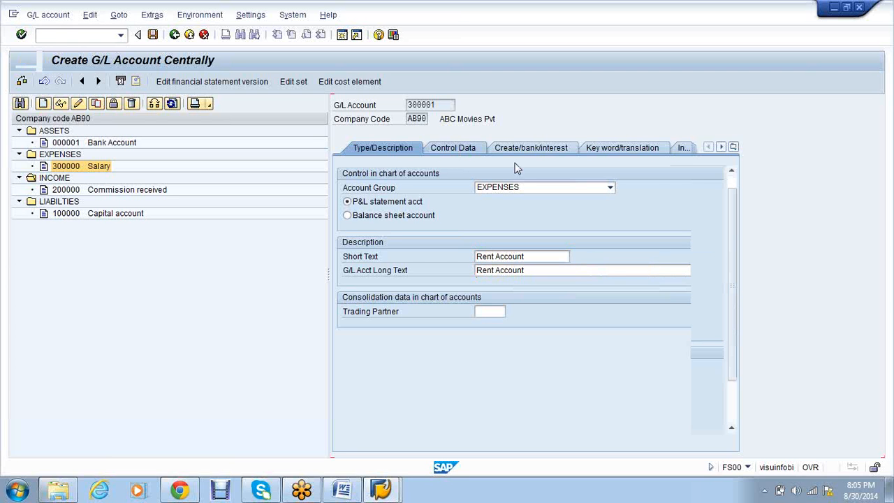
left_click(531, 149)
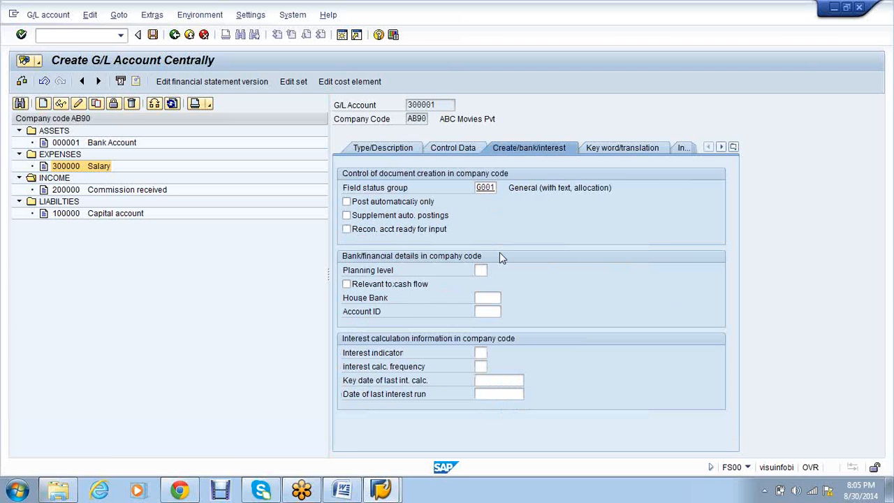
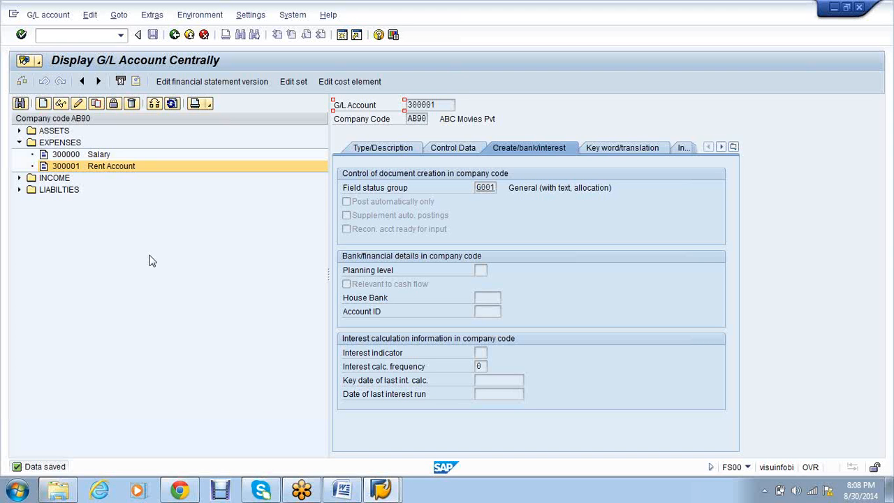
- Collapse the EXPENSES accounts and start general G/L account posting F-02 in a new session
left_click(19, 141)
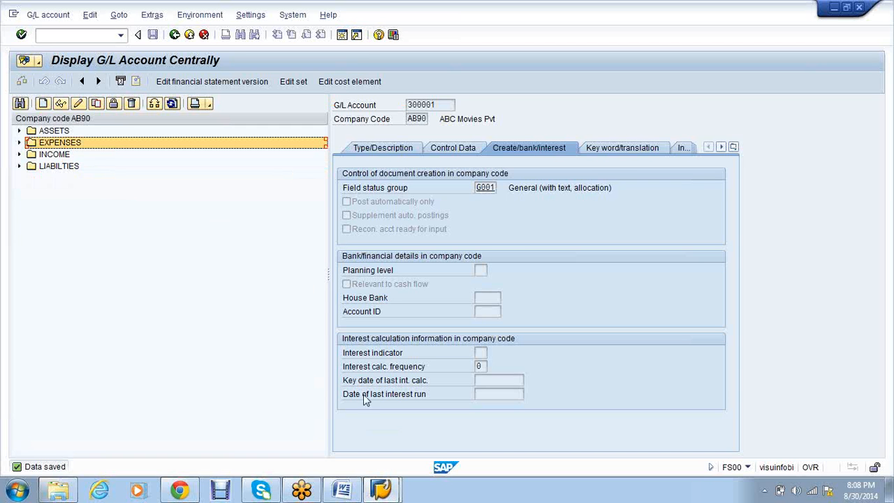
left_click(343, 36)
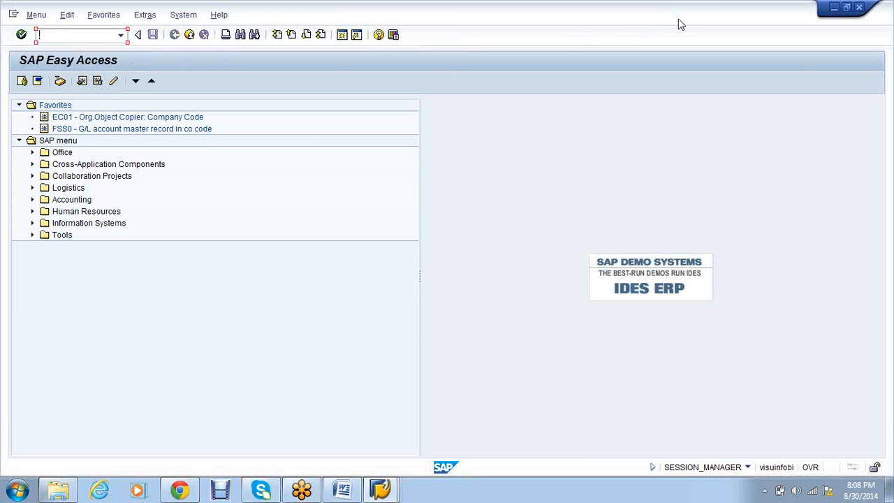
left_click(60, 40)
left_click(32, 201)
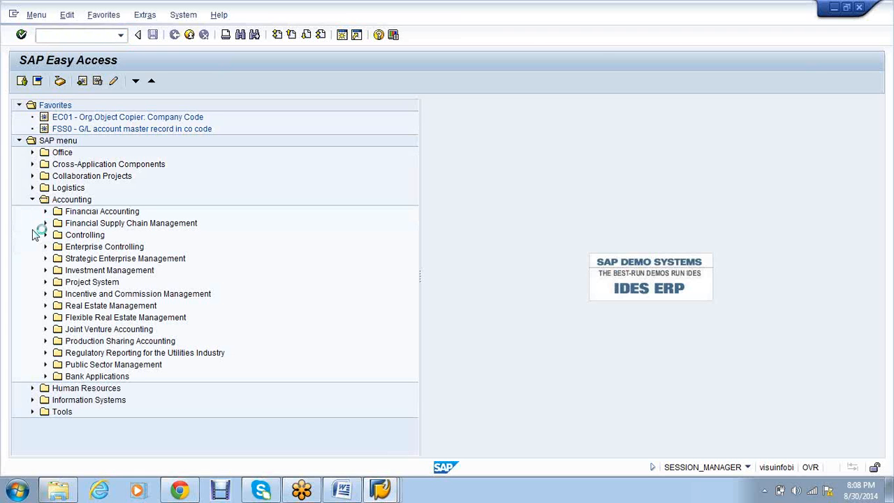
left_click(45, 212)
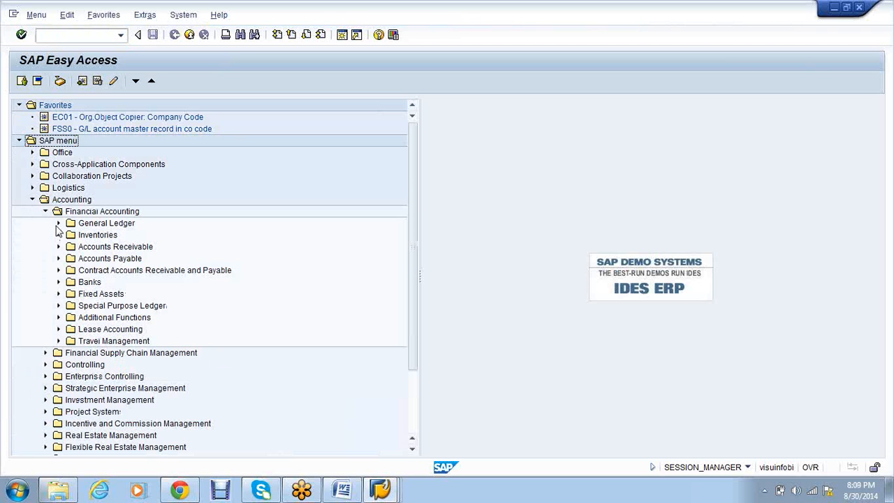
left_click(174, 271)
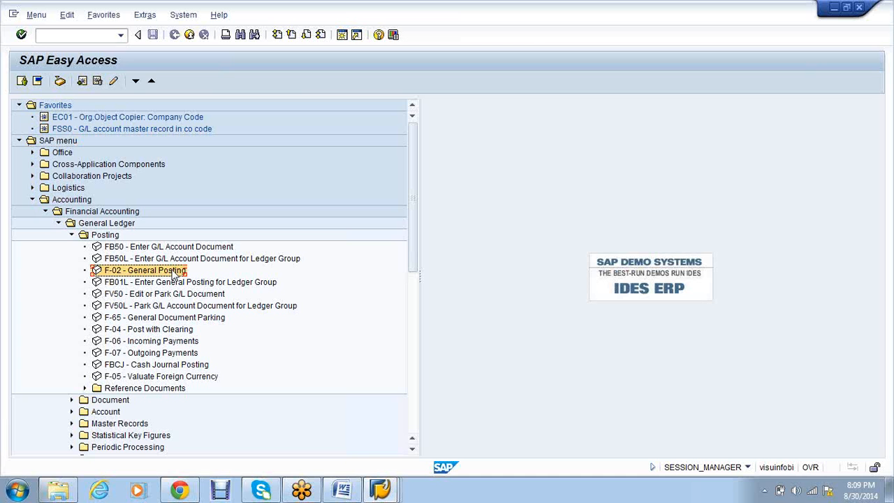
double_click(173, 271)
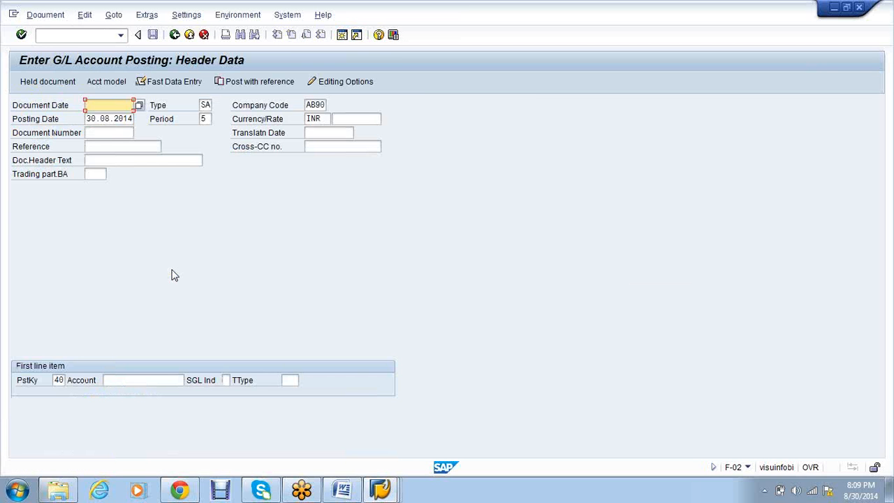
- Set the document date of the G/L posting to 30.08.2014
type("30")
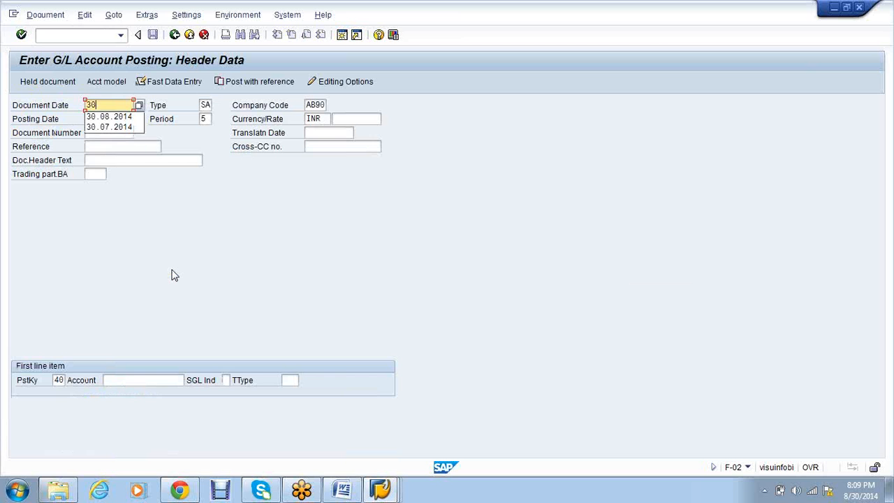
type(".08.2013")
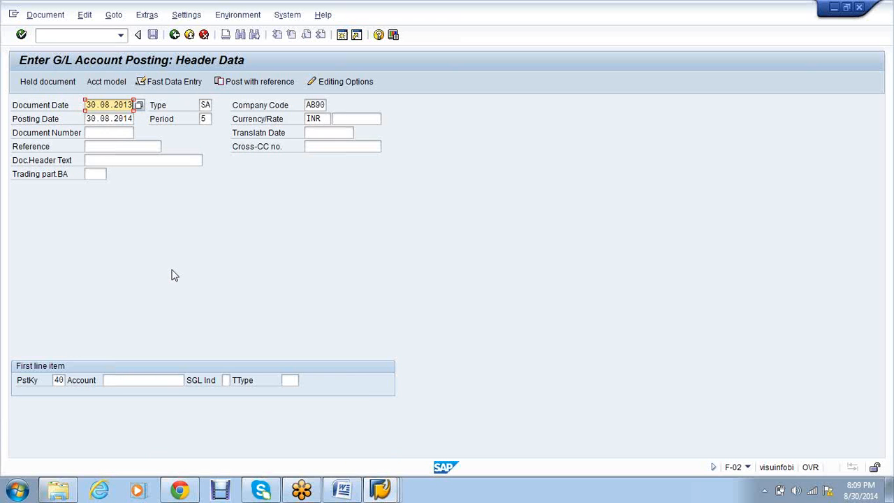
key("BackSpace")
type("4")
key("Tab")
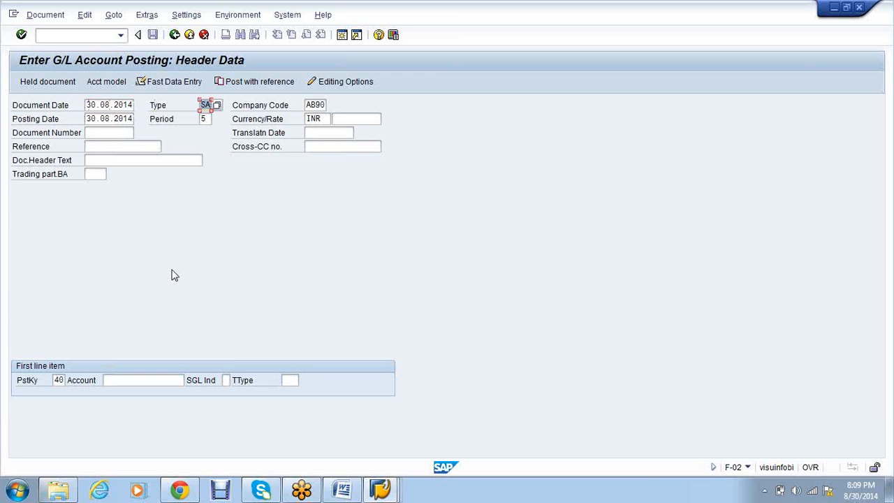
- Switch to the Word notes to look up document type SA and its number range, and return to the SAP posting
left_click(338, 492)
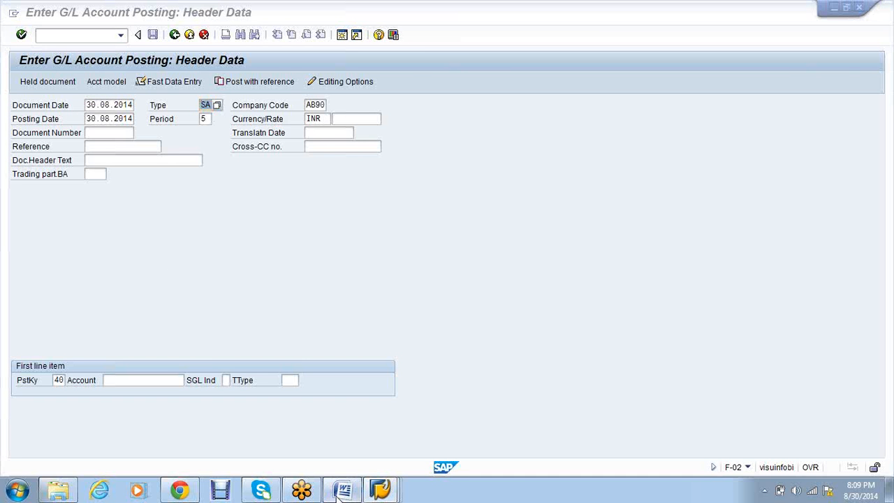
scroll(381, 367, "up", 15)
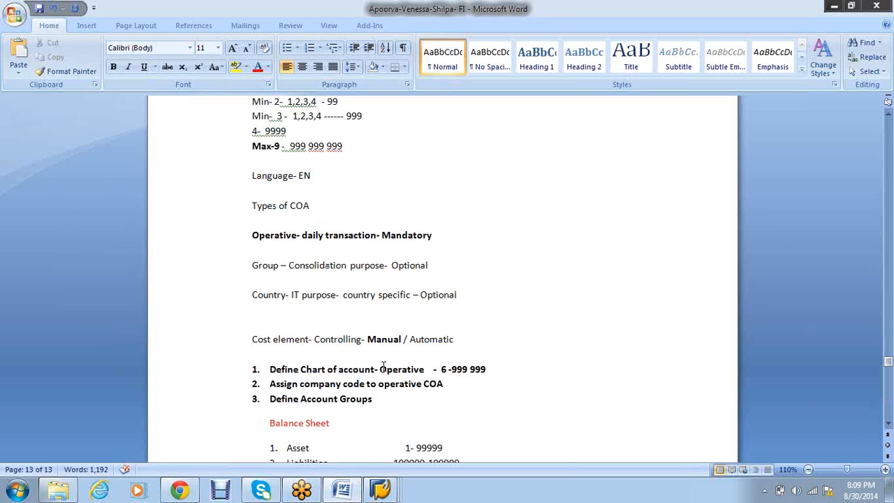
scroll(383, 367, "up", 2)
scroll(382, 367, "down", 20)
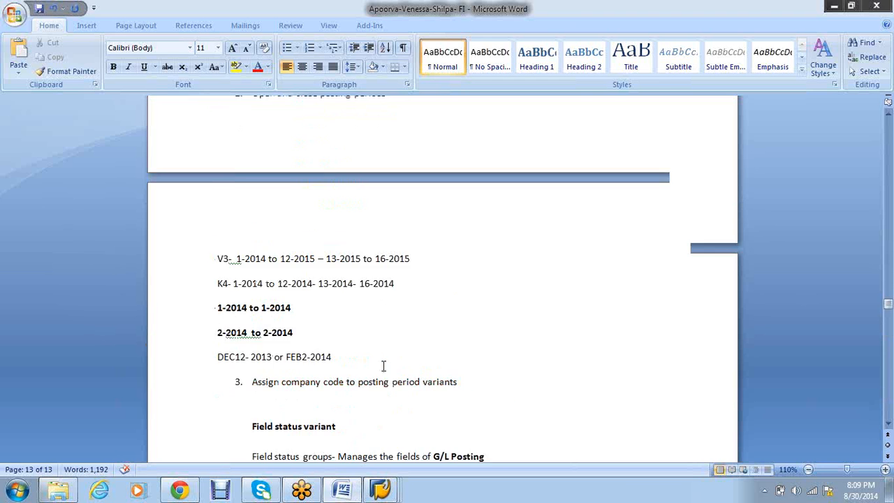
scroll(383, 370, "down", 9)
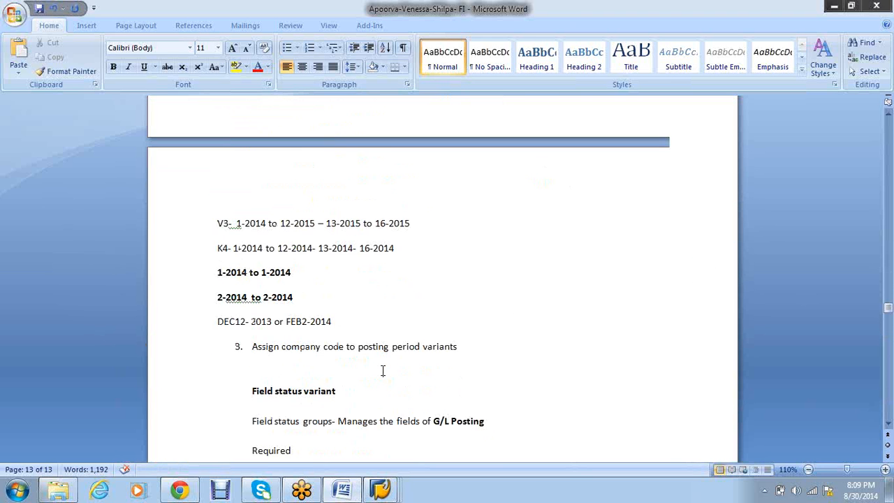
scroll(383, 370, "down", 16)
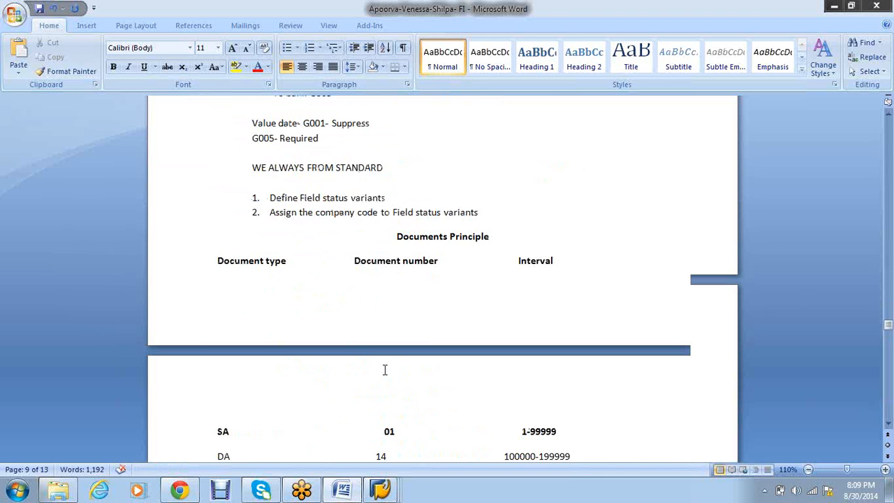
scroll(384, 370, "down", 8)
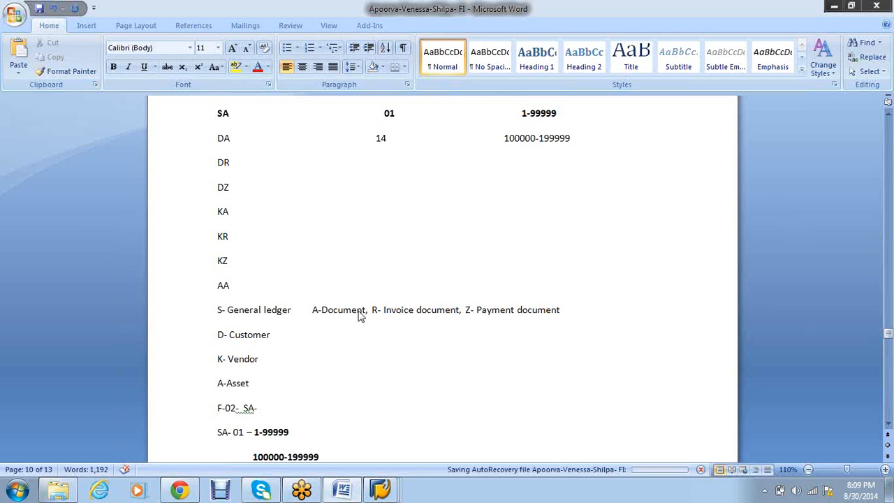
key("alt+Tab")
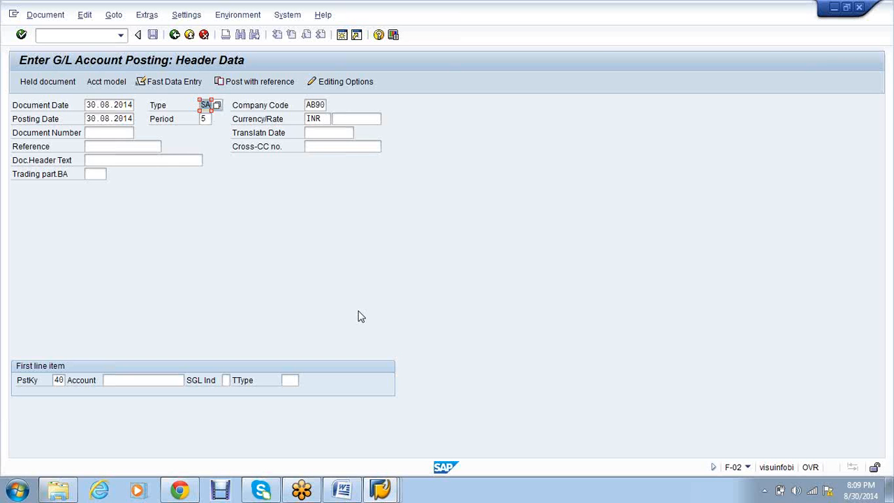
- Review the posting header from company code and posting date through period and currency, ending at the first line item's account
key("Tab")
key("Tab")
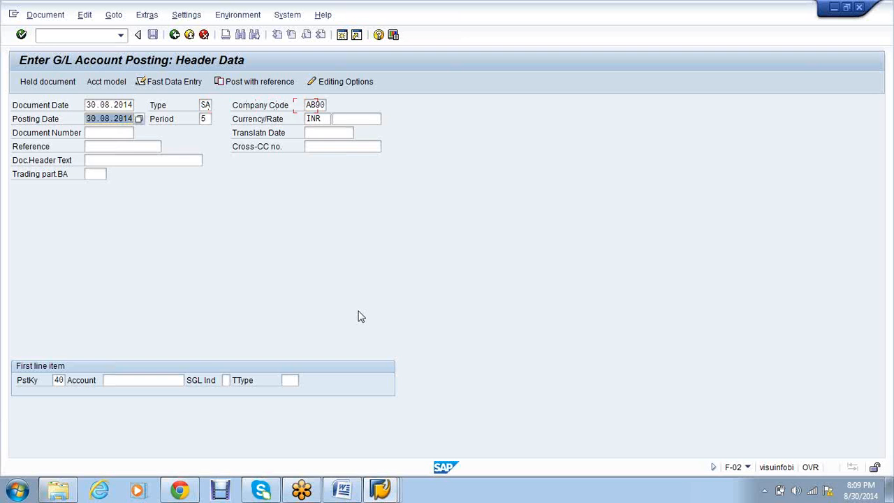
key("Tab")
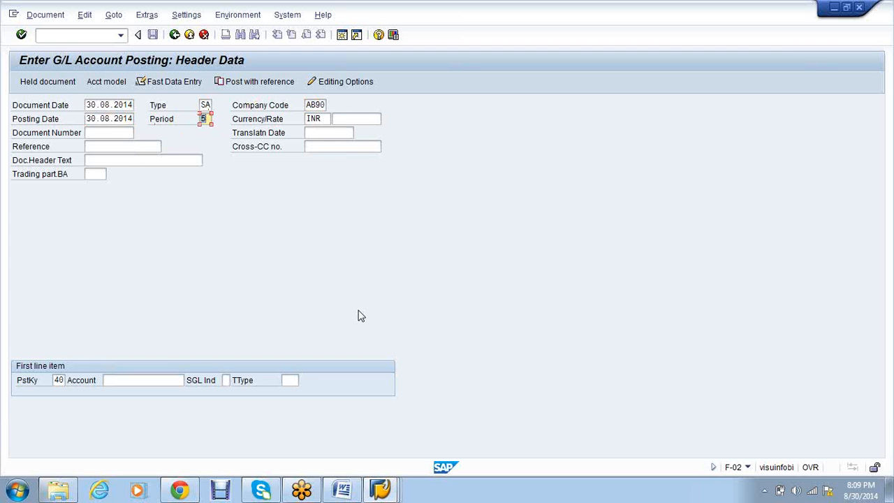
key("shift+Tab")
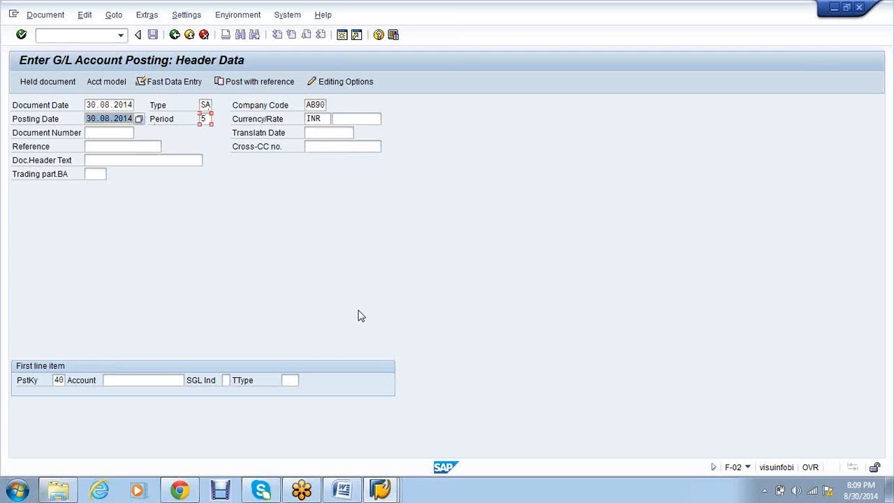
key("Tab")
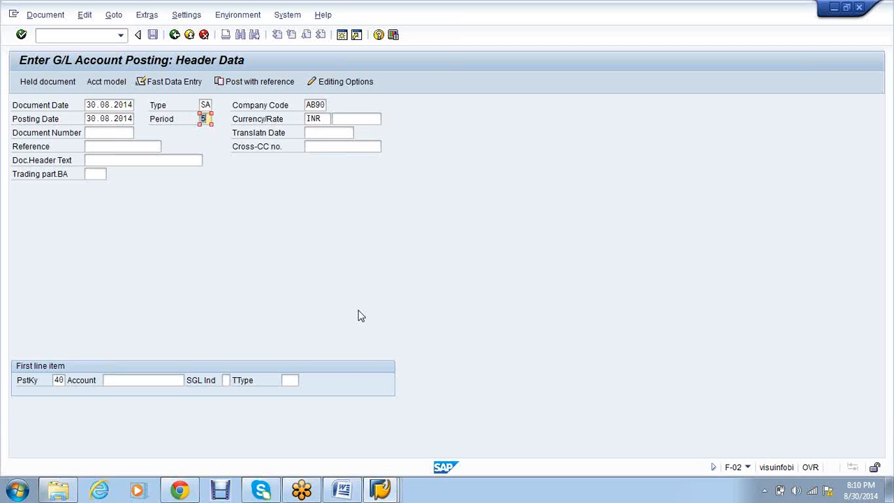
key("Tab")
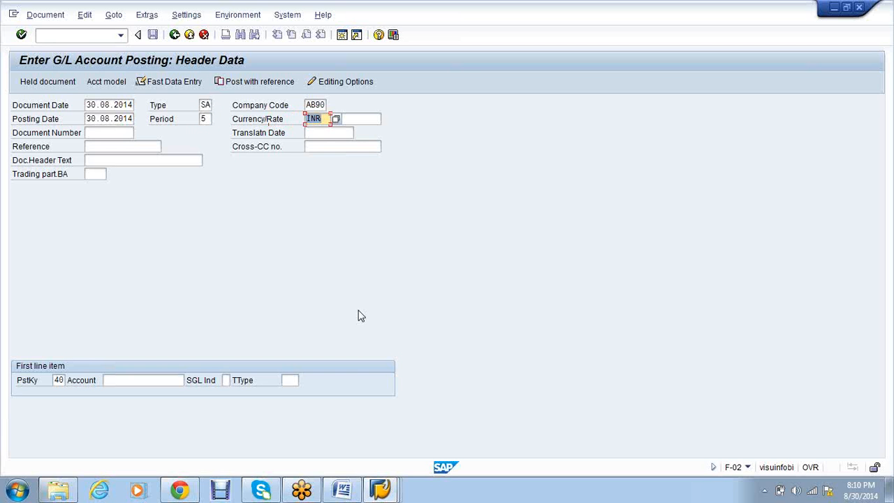
key("Tab")
key("Tab")
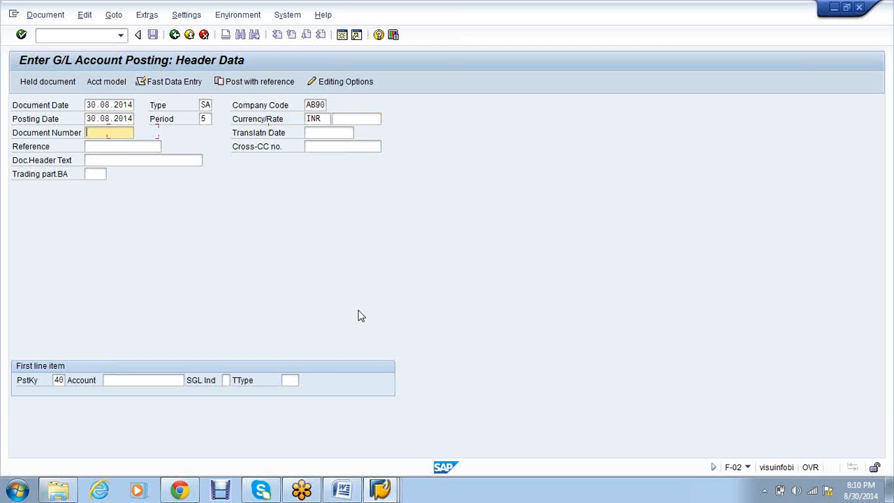
key("Tab")
key("Tab")
key("Tab")
key("Tab")
key("Tab")
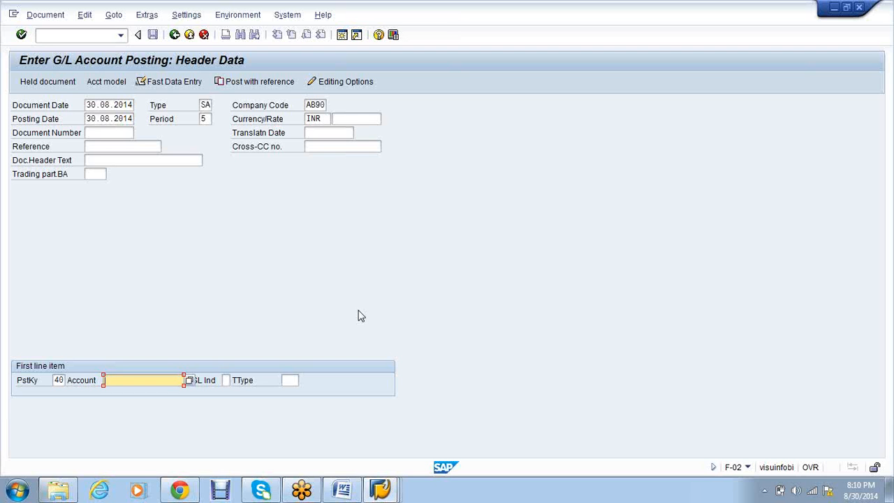
type("SLA")
key("BackSpace")
key("BackSpace")
type("ALARY")
key("BackSpace")
key("BackSpace")
key("BackSpace")
key("BackSpace")
key("BackSpace")
key("BackSpace")
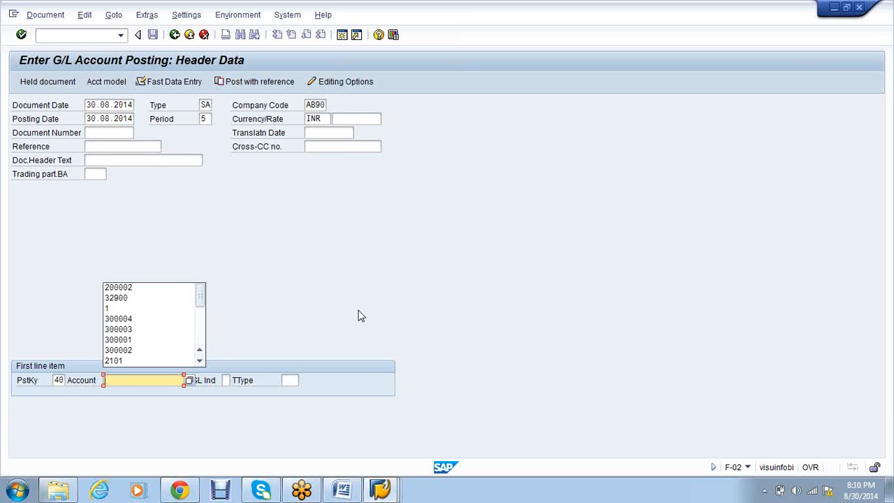
- Search for the first line item's account by G/L account number in company code AB90, with a maximum of 9999 hits
left_click(190, 380)
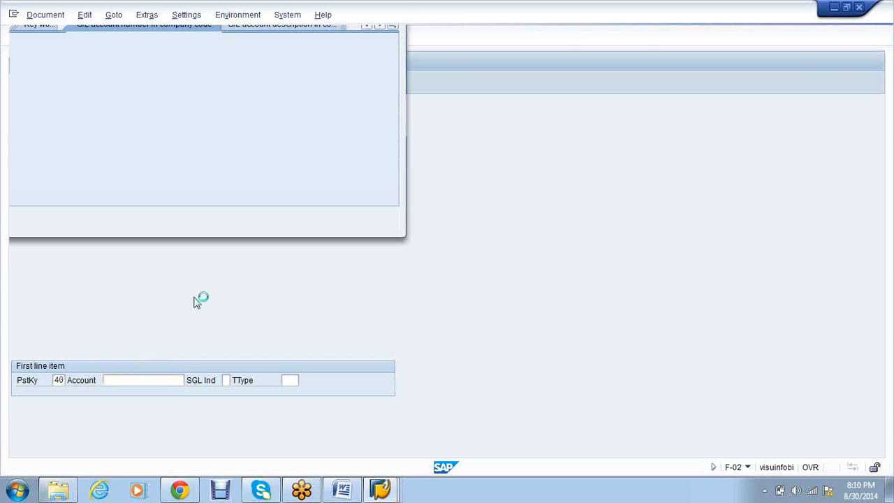
left_click(393, 26)
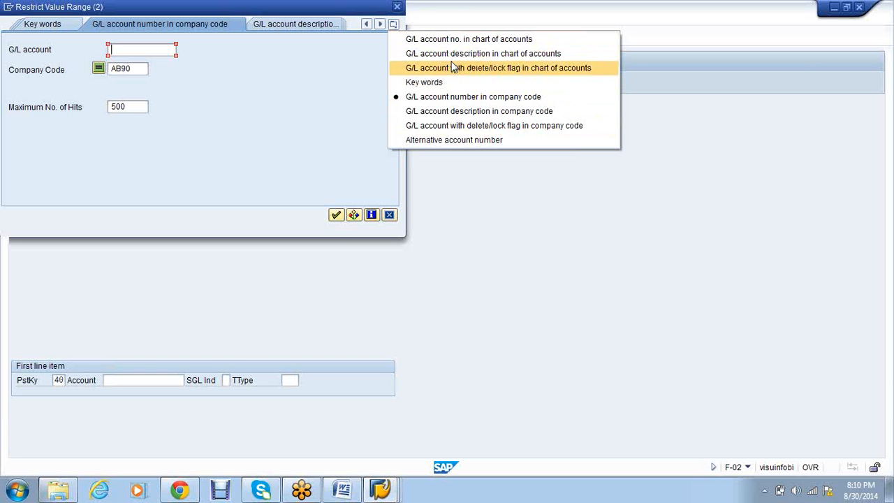
left_click(455, 98)
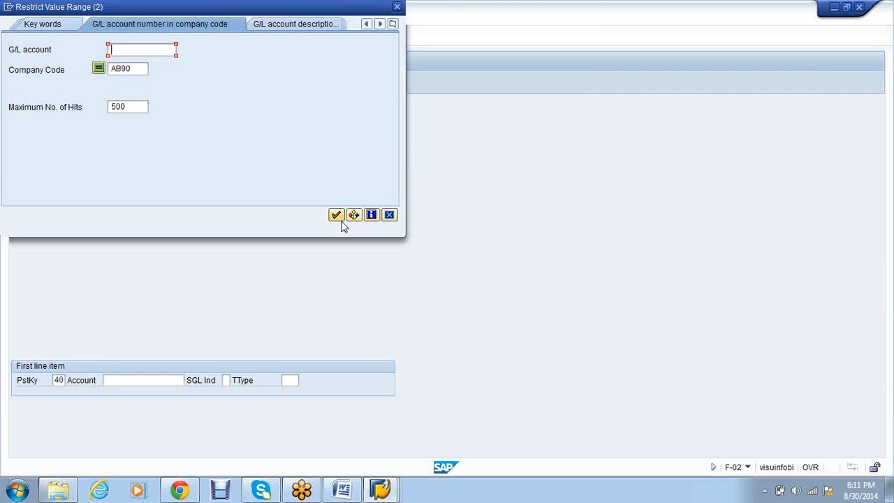
left_click(138, 106)
key("BackSpace")
key("BackSpace")
key("BackSpace")
type("9999")
left_click(336, 215)
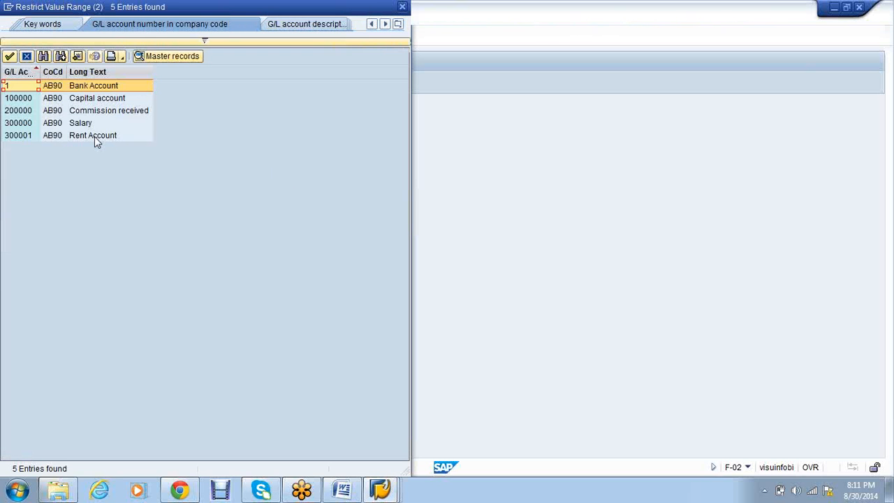
- Choose Salary account 300000 for the first line item with posting key 40 and continue to its item details
left_click(94, 136)
left_click(92, 125)
double_click(92, 123)
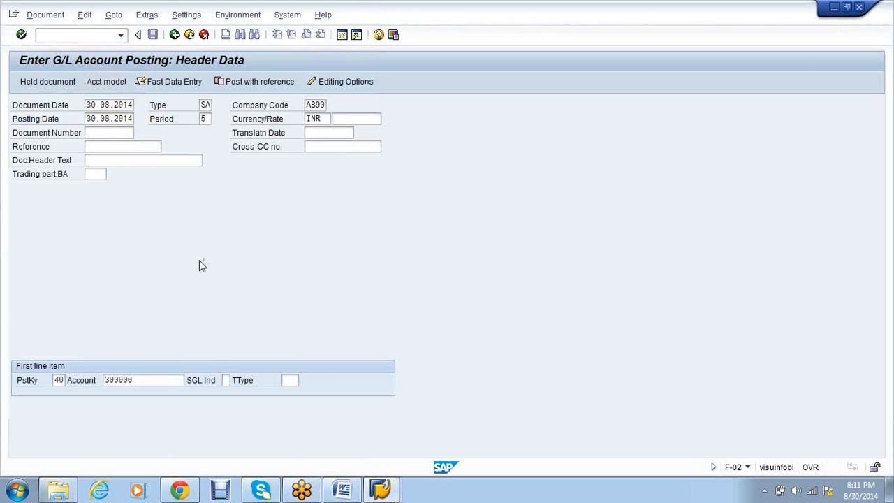
key("Return")
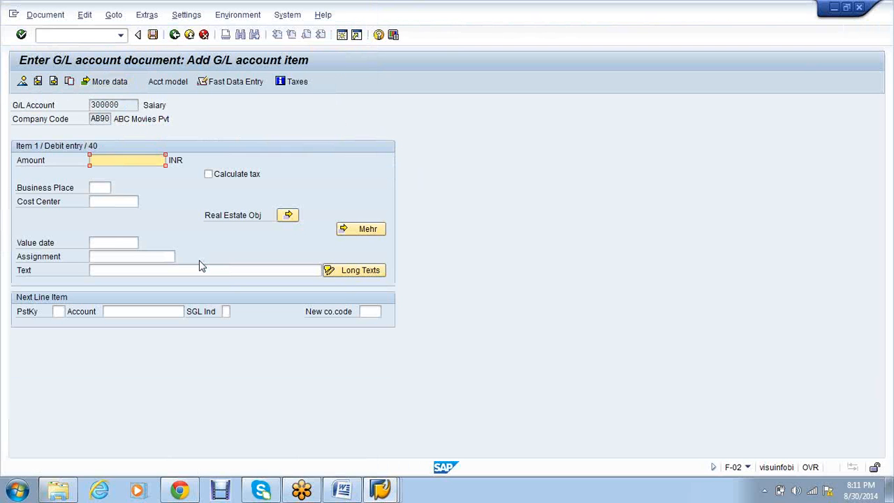
- Enter 7000 INR as the amount of the Salary debit item, leaving the other item fields empty
type("7000")
key("Tab")
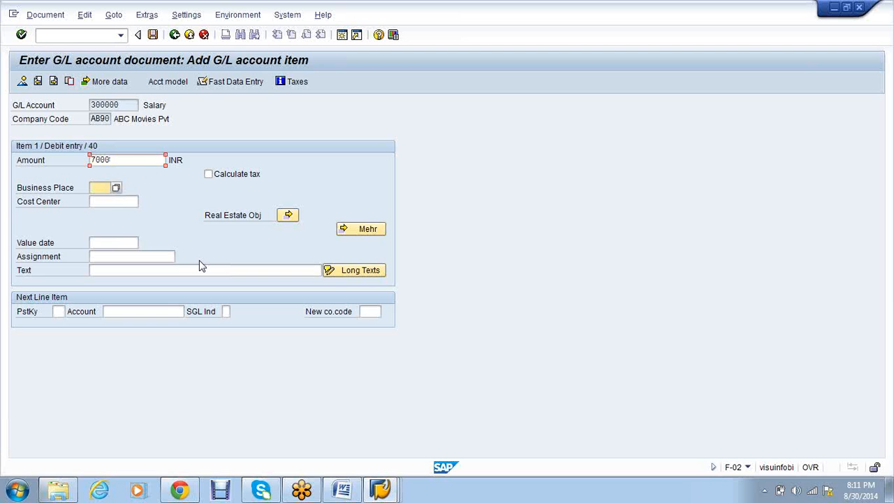
key("Tab")
key("Tab")
key("Tab")
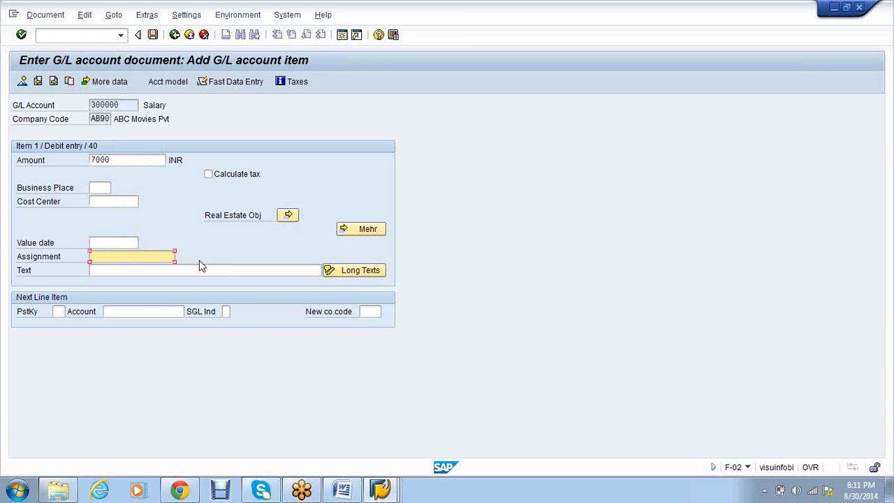
key("Tab")
key("Tab")
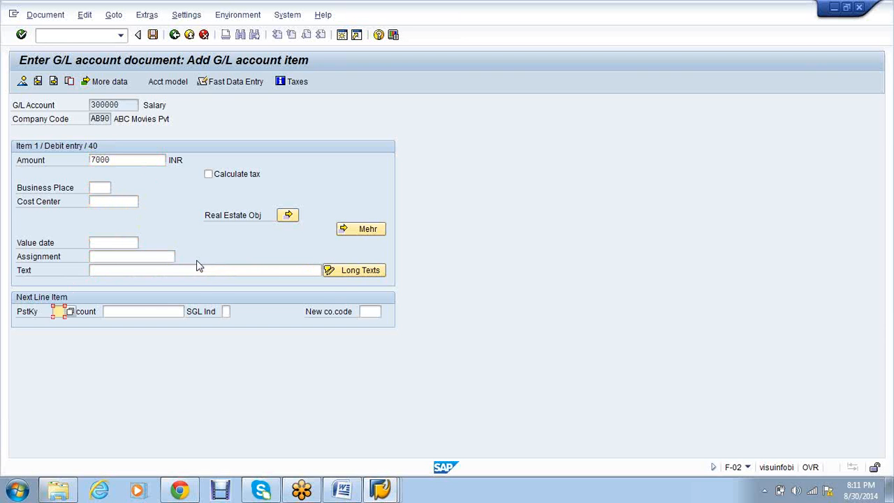
- Enter "Being Salary Paid." as the Salary item's text and move on to the next line item's posting key
left_click(165, 271)
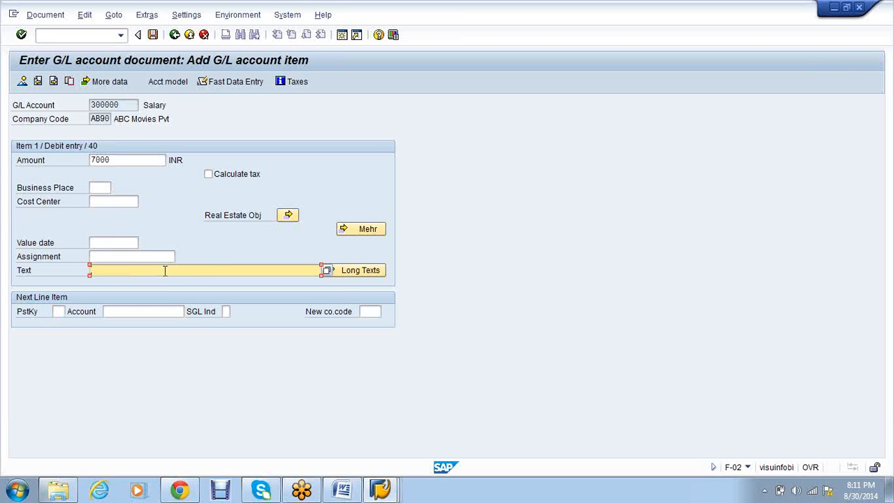
type("Being Salary Paid.")
key("Tab")
- Set posting key 50 and Bank Account 1 for the next line item and continue to its item details
key("Tab")
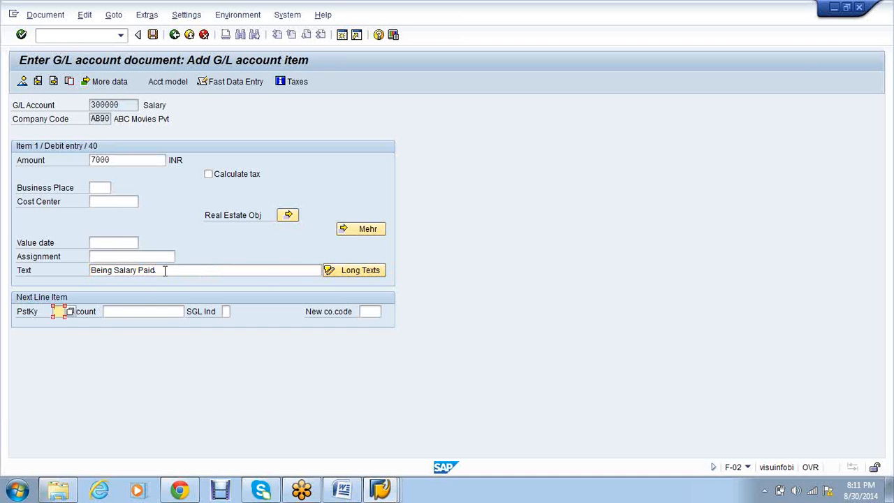
type("50")
key("Tab")
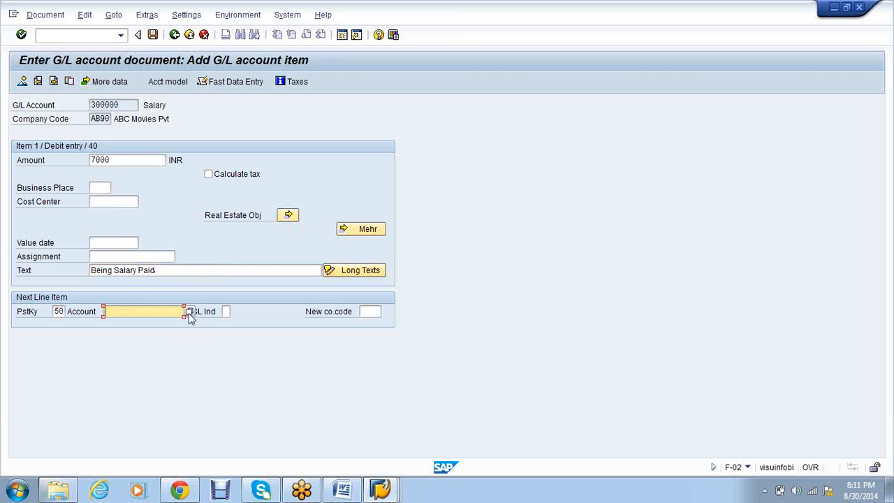
left_click(189, 313)
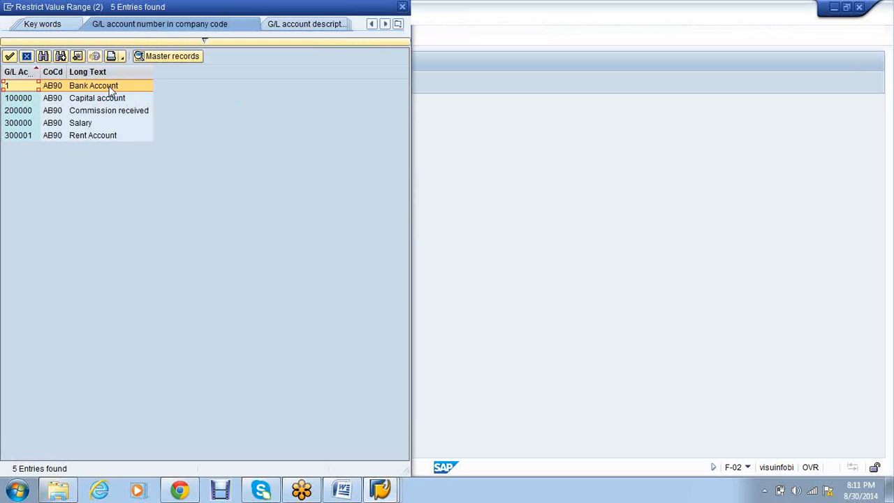
double_click(109, 88)
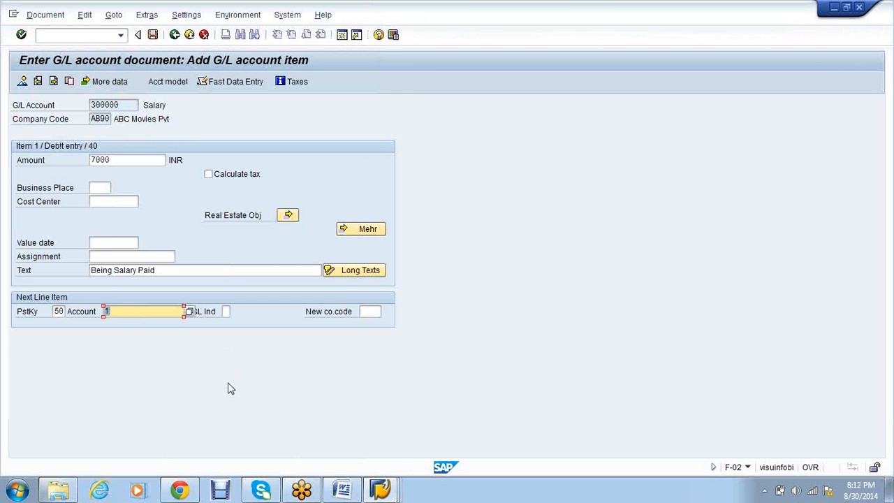
key("Return")
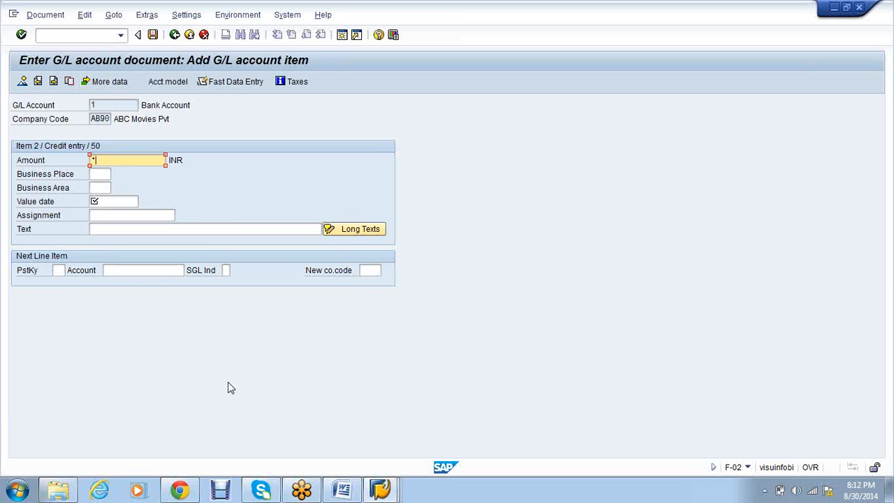
- Enter * as the amount of the Bank Account credit item and 30.08.2014 as its value date, leaving the business fields empty
key("Tab")
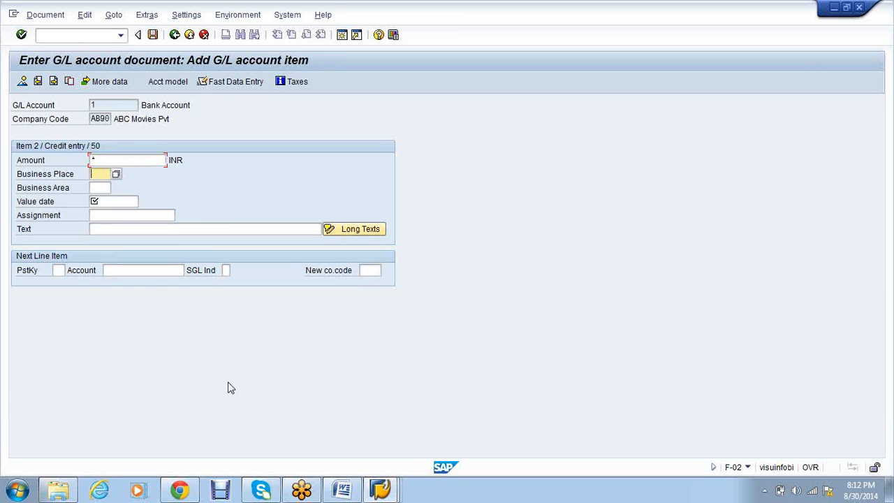
key("Tab")
key("Tab")
type("3")
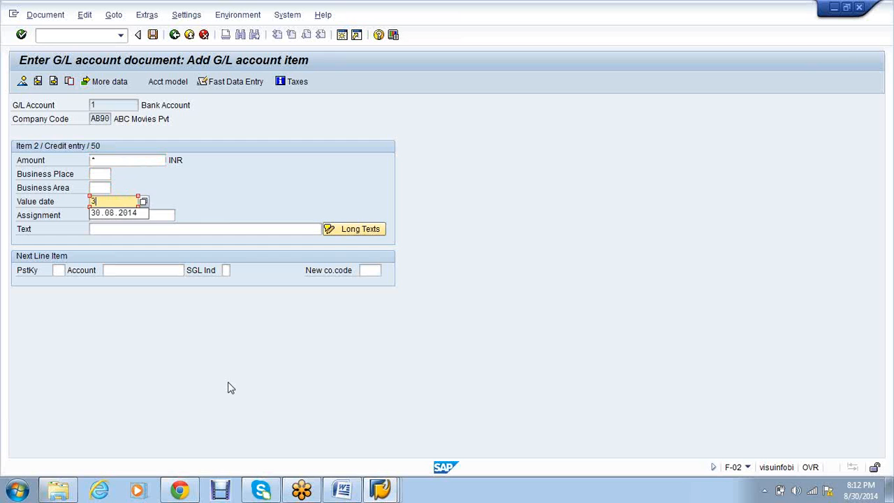
type("0.08.2014")
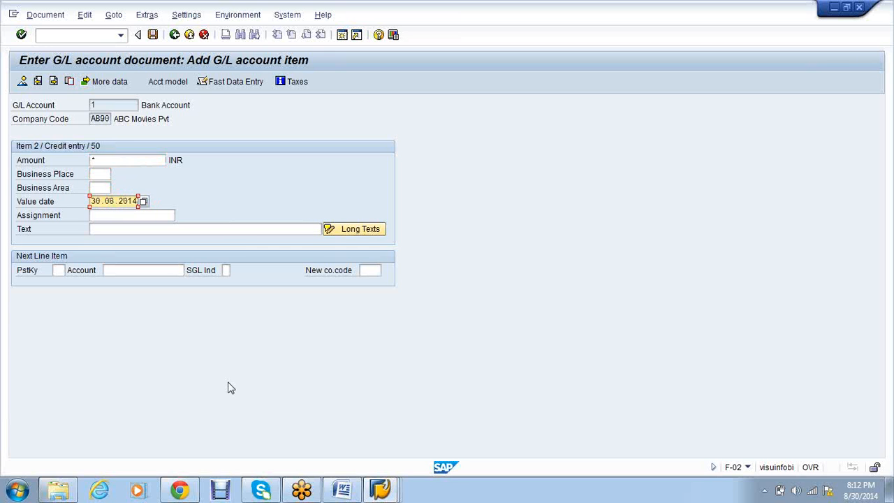
- Enter + as the Bank Account item's text to copy the previous item's text, leave the assignment empty and confirm the item
key("Tab")
key("Tab")
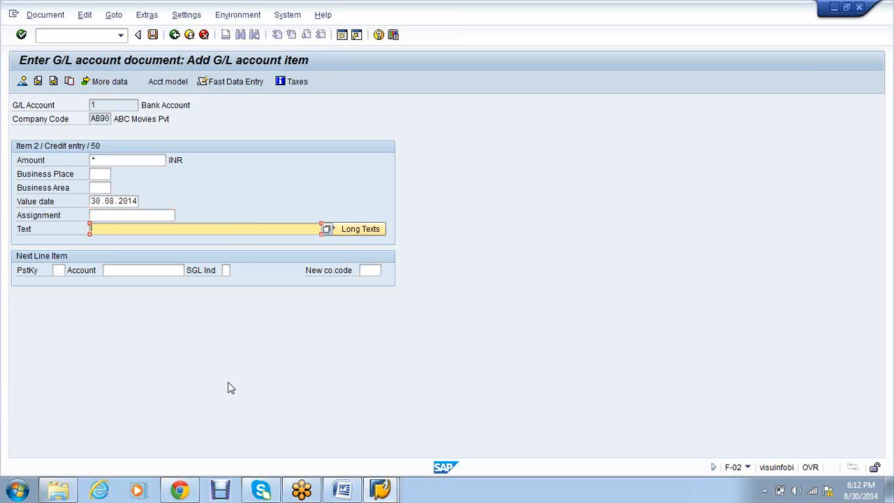
type("+")
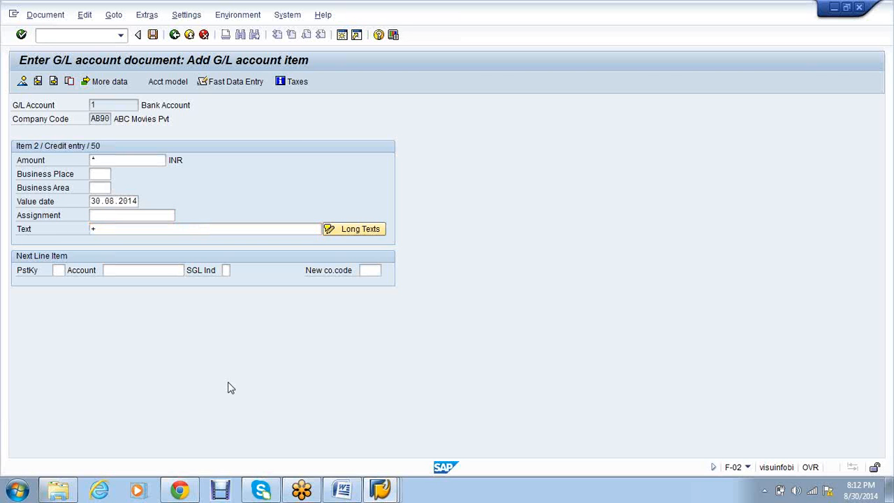
key("Return")
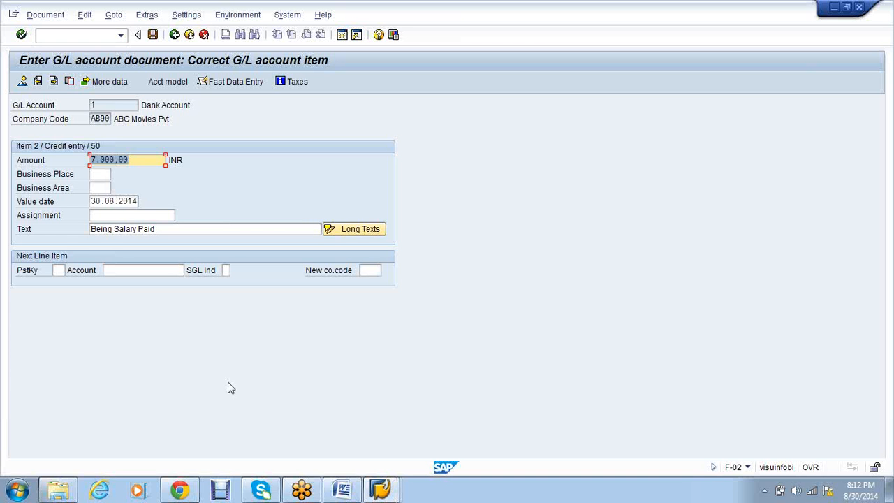
- Display the document overview, check the Salary and Bank Account line items, and try to post the document
left_click(23, 82)
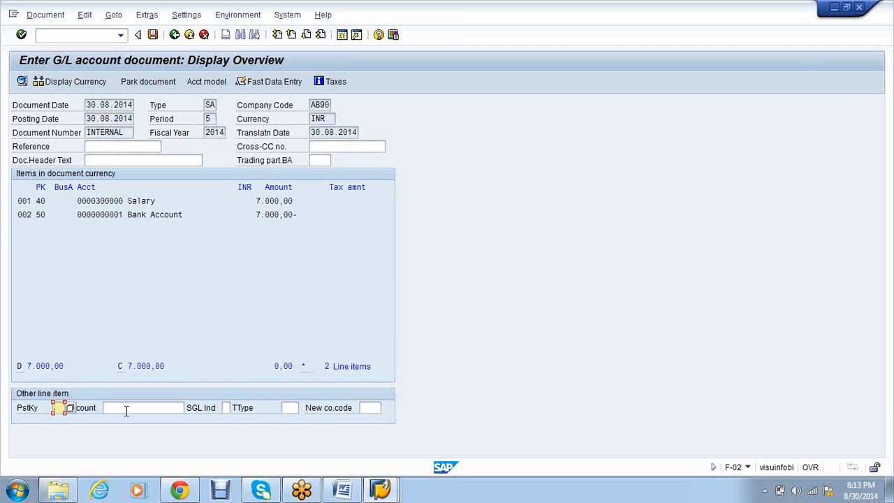
left_click(141, 201)
left_click(141, 214)
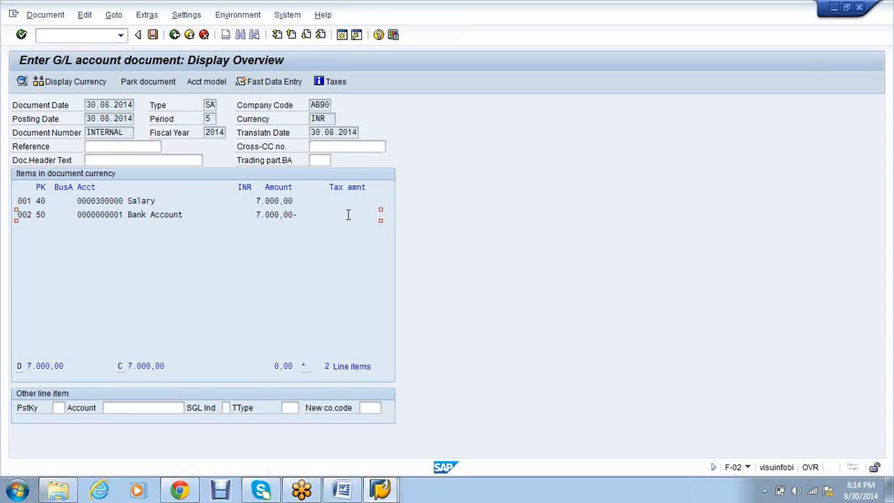
left_click_drag(355, 368, 342, 374)
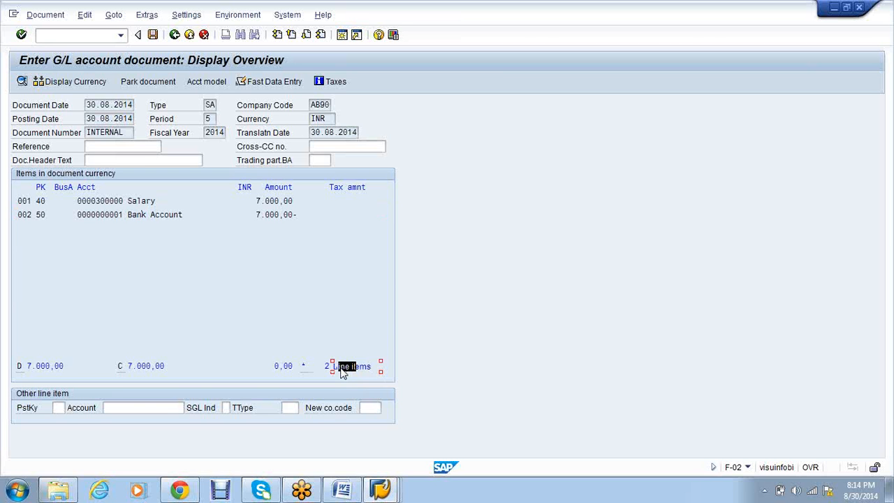
left_click(341, 370)
left_click(154, 38)
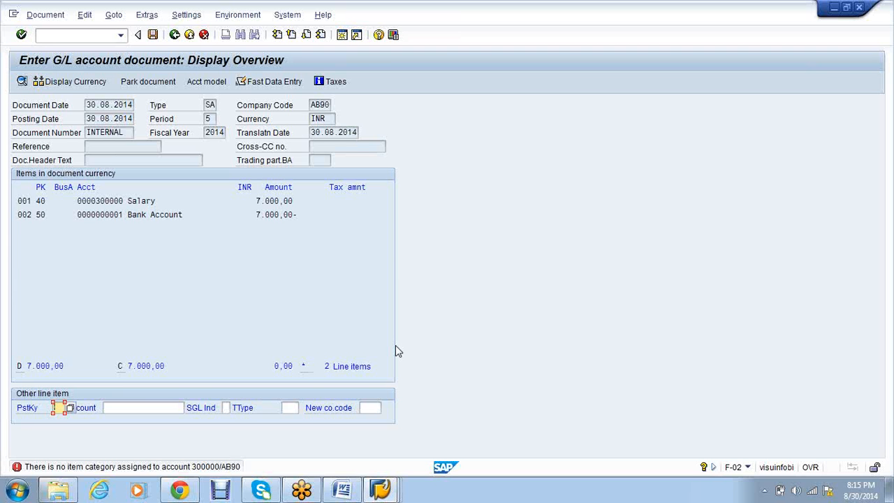
- Switch to the session displaying the G/L account centrally and start the customizing transaction with /NSPRO
left_click(380, 490)
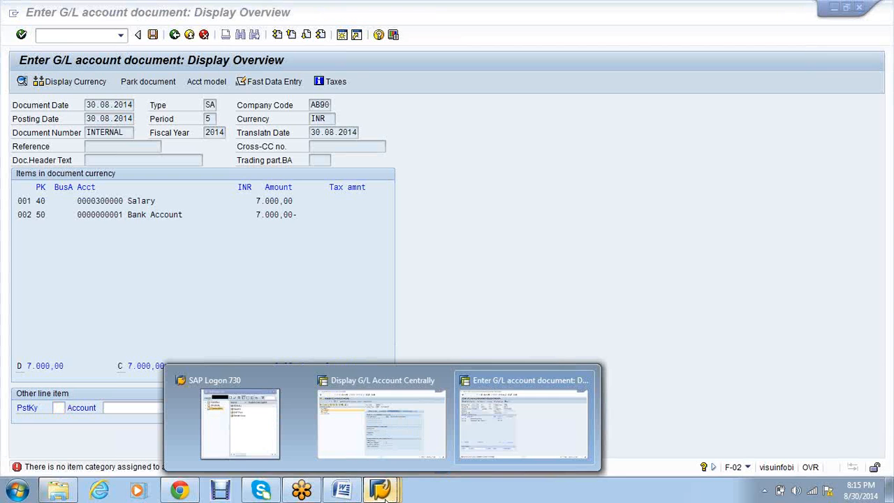
left_click(382, 419)
left_click(69, 34)
type("/NSPRO")
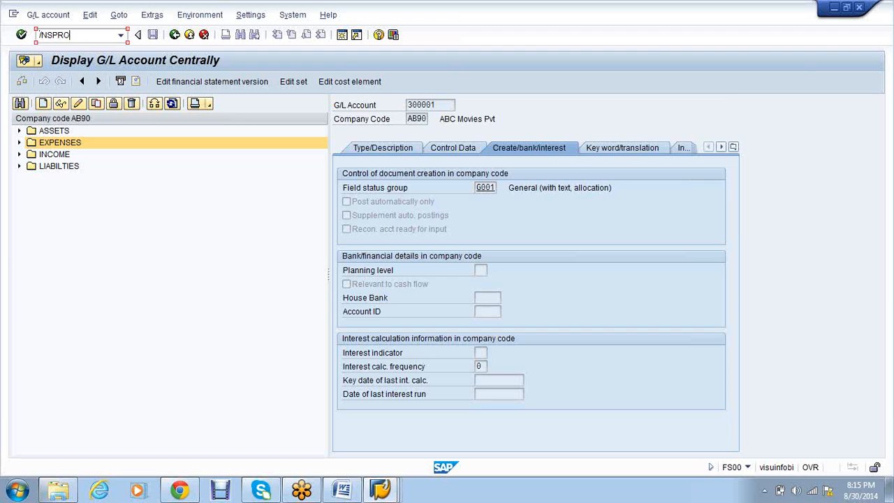
key("Return")
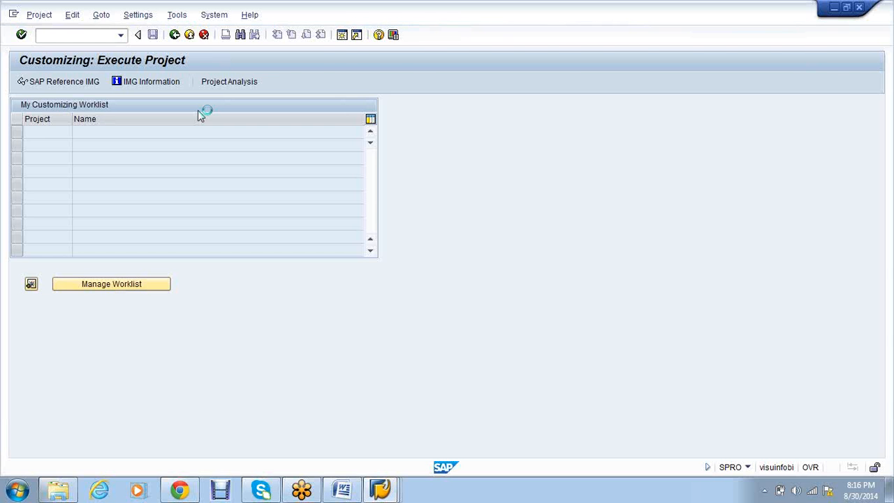
- Reopen SAP Logon, connect to the server and log on to client 800 with the user name and password, re-entering the password
key("alt+Tab")
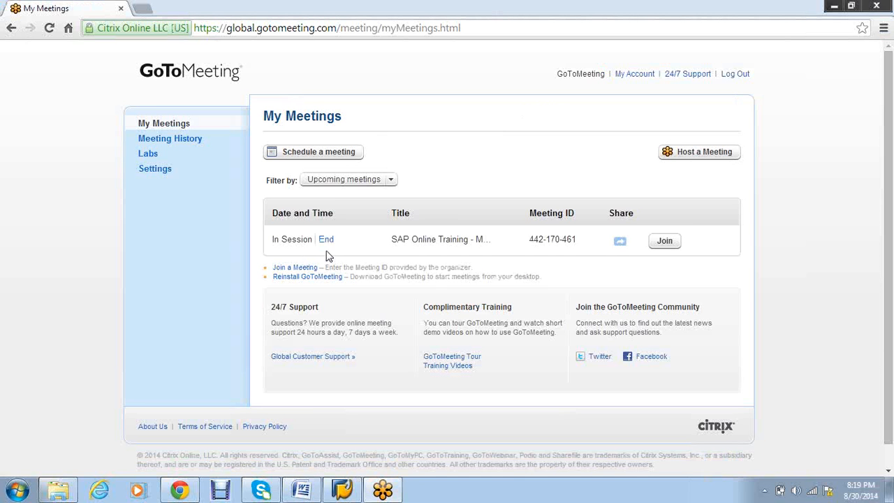
left_click(341, 491)
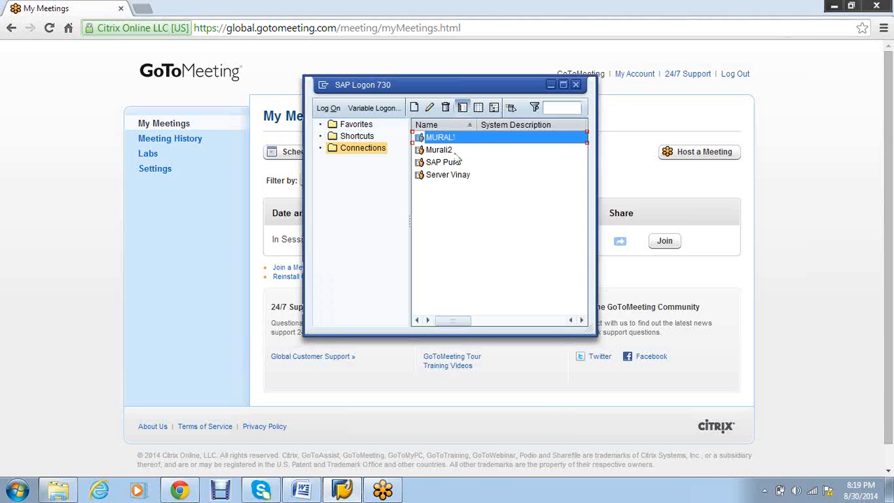
double_click(454, 157)
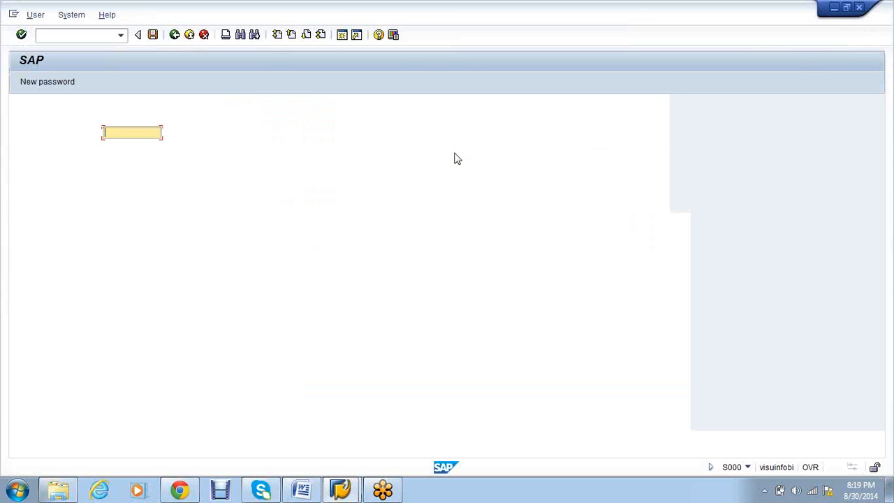
type("M")
left_click(136, 143)
key("Tab")
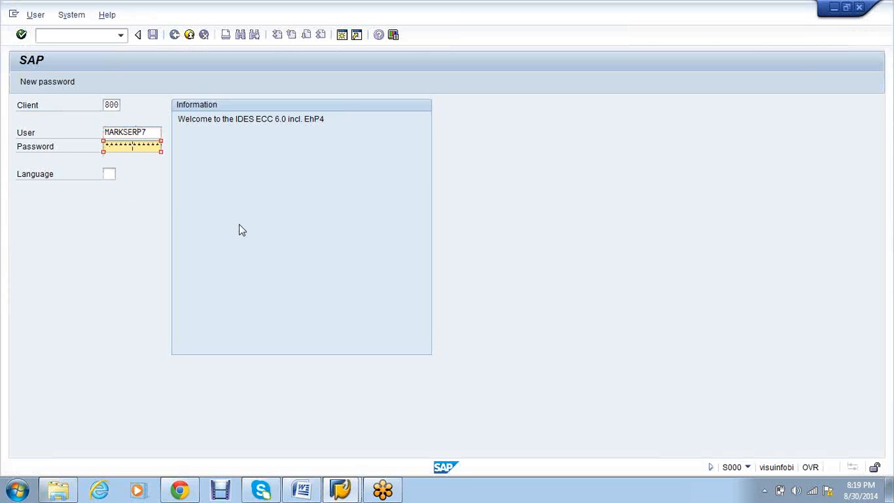
key("Return")
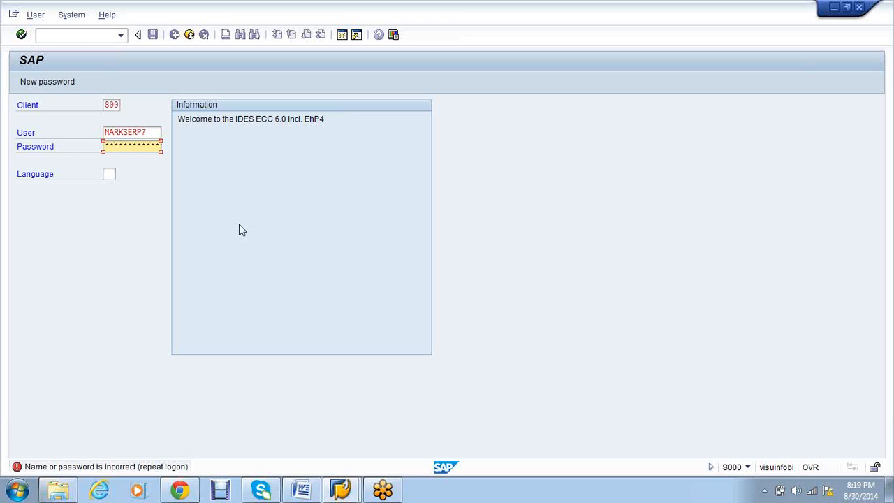
type("**")
key("Return")
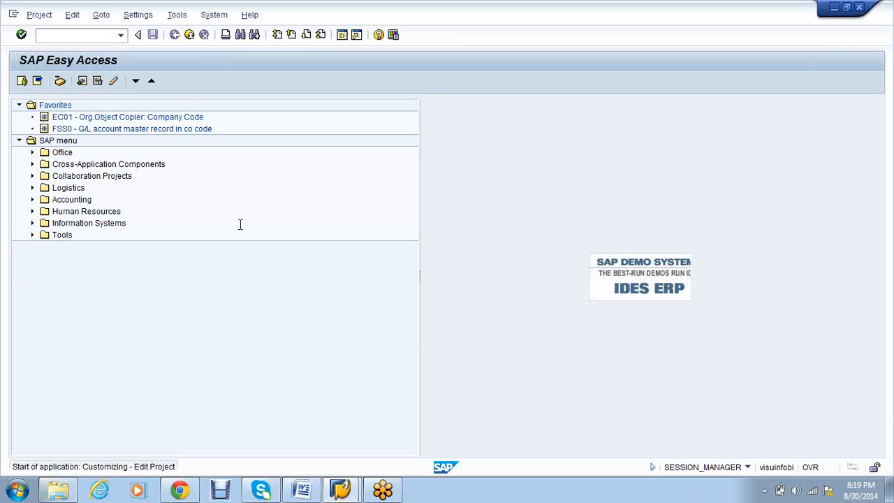
- In the SAP Reference IMG, open Activate Document Splitting under Financial Accounting (New), General Ledger Accounting (New), Business Transactions, Document Splitting
left_click(73, 81)
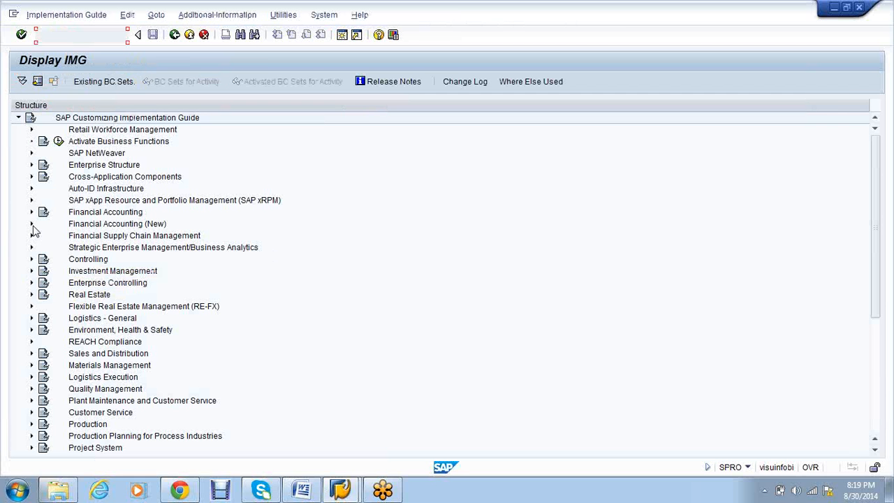
left_click(32, 224)
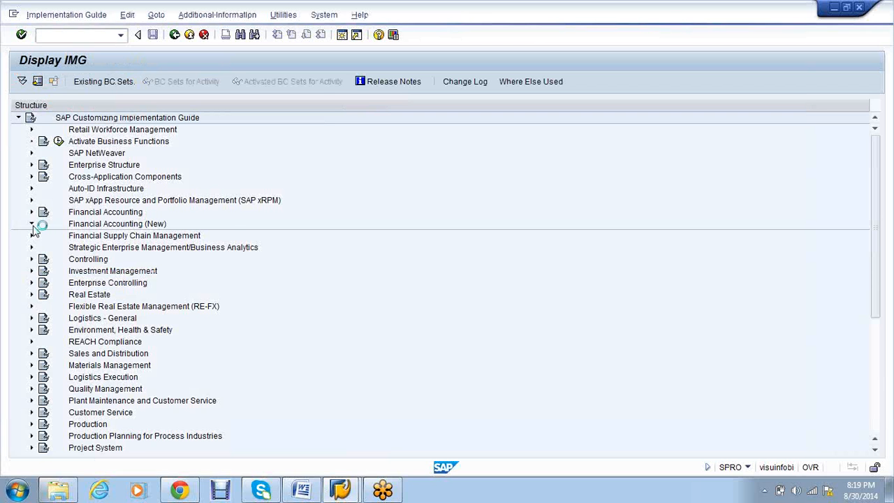
left_click(45, 248)
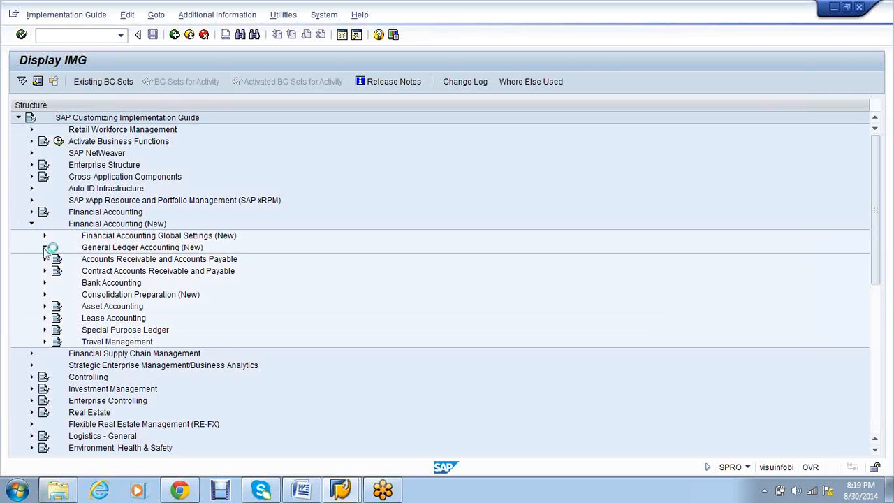
left_click(57, 271)
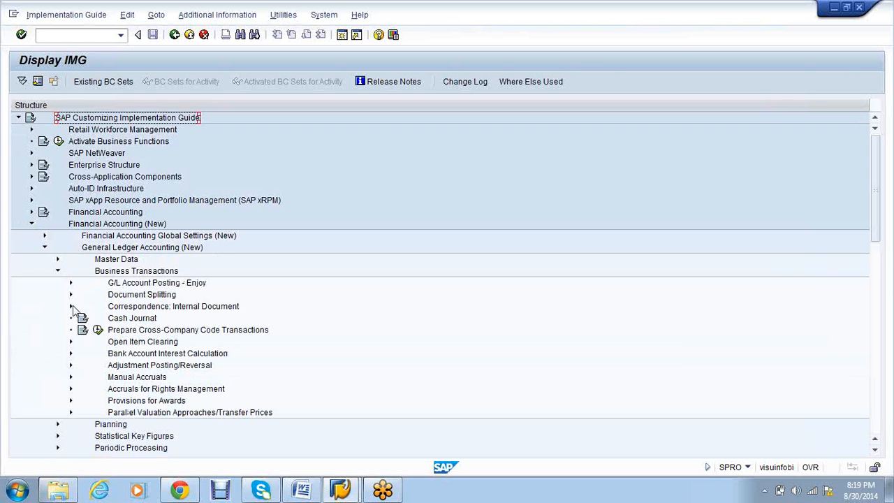
left_click(70, 294)
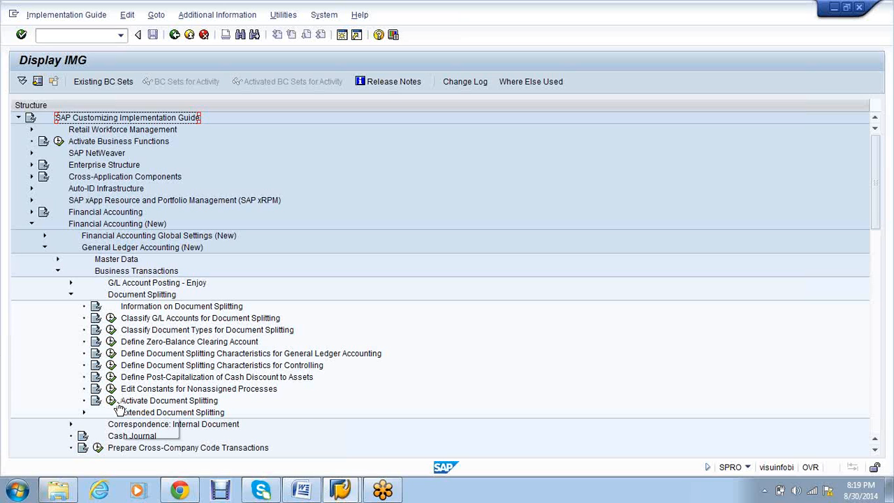
left_click(111, 401)
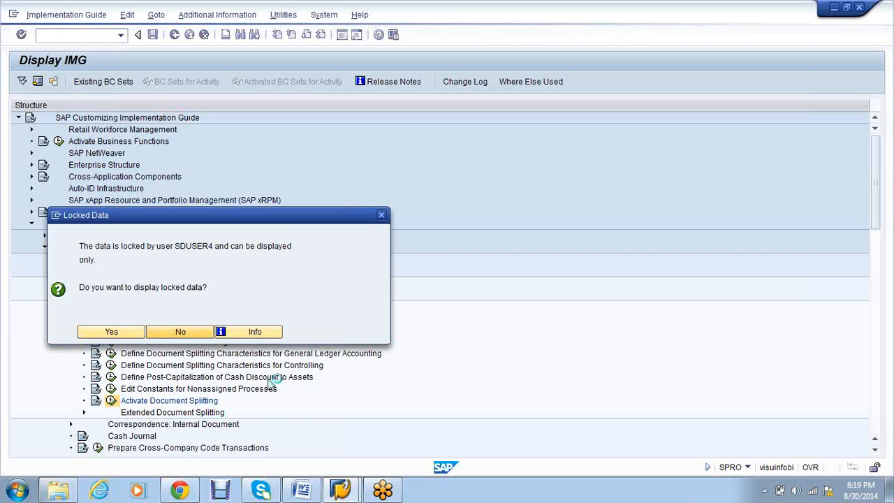
- Open a new session and start transaction SM12 for selecting lock entries
left_click(342, 36)
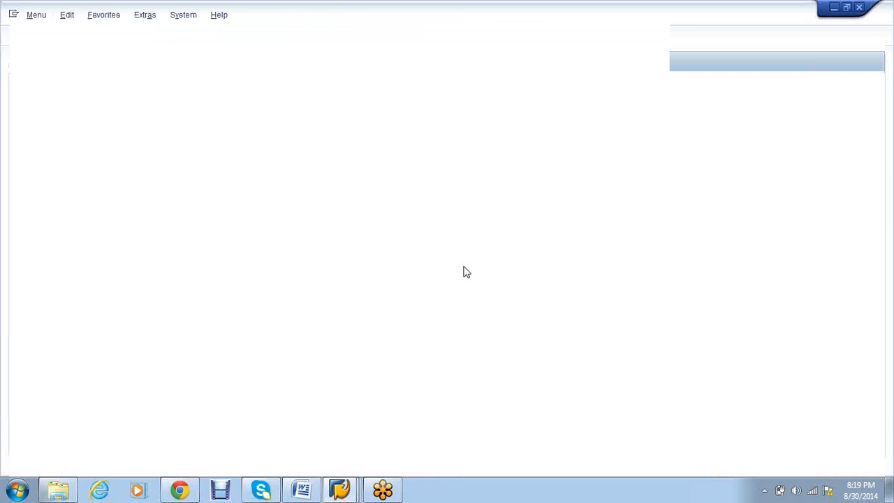
type("sm12")
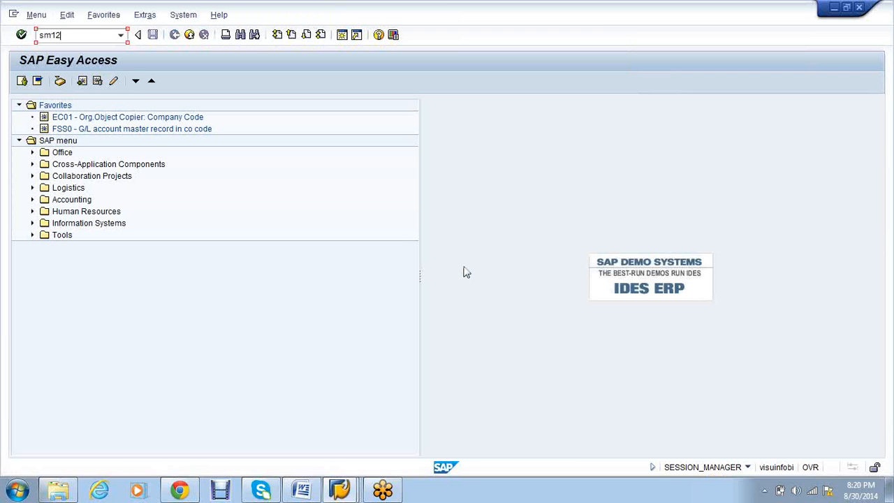
key("Return")
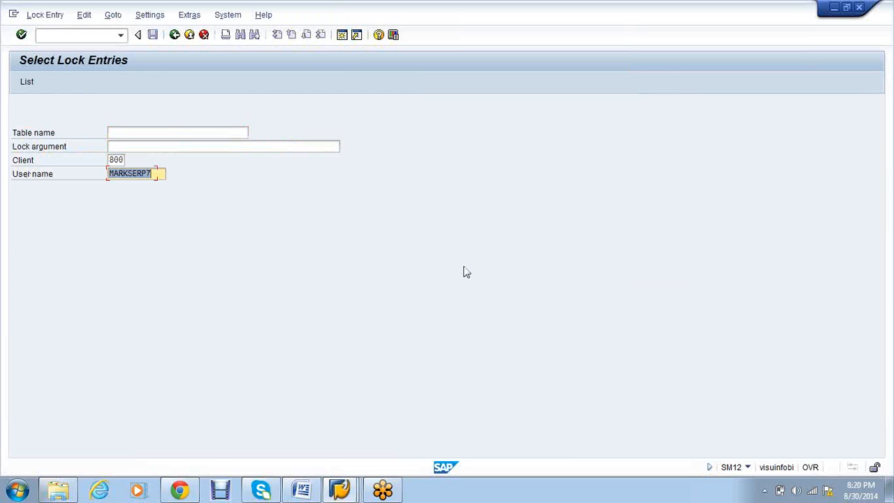
- Clear the user name filter and list the lock entries of all users in client 800
type("800")
key("BackSpace")
key("BackSpace")
key("BackSpace")
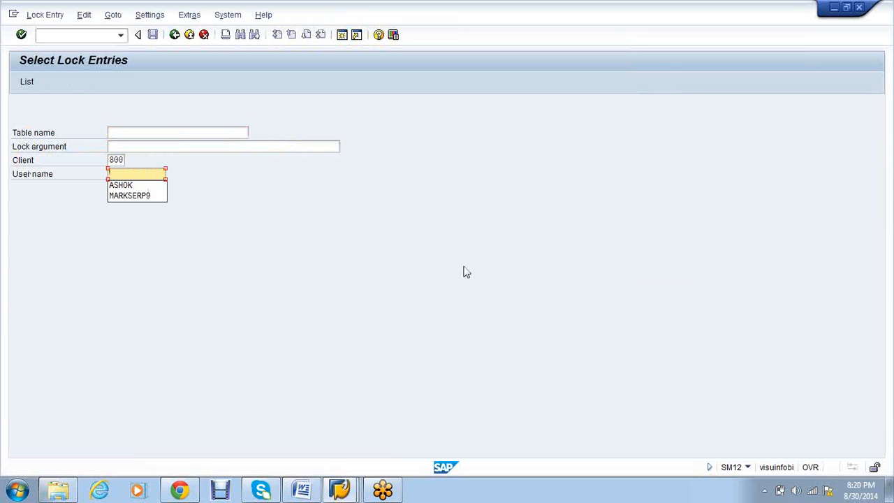
left_click(135, 176)
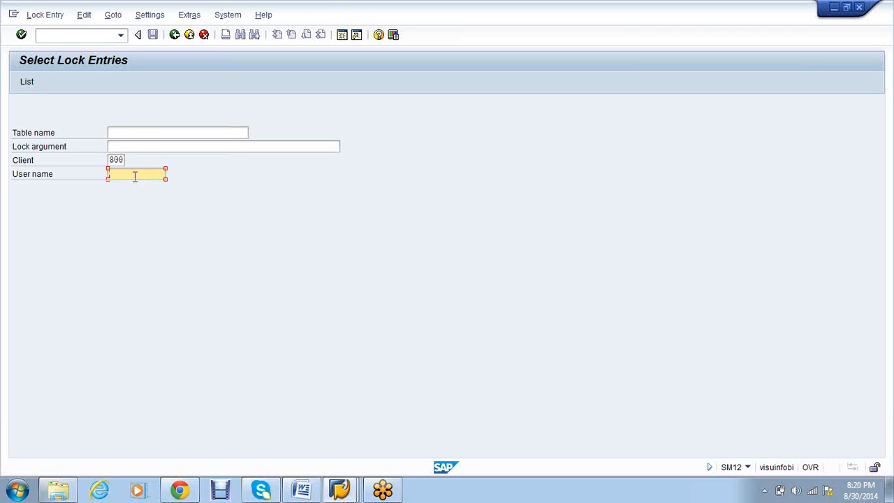
left_click(26, 82)
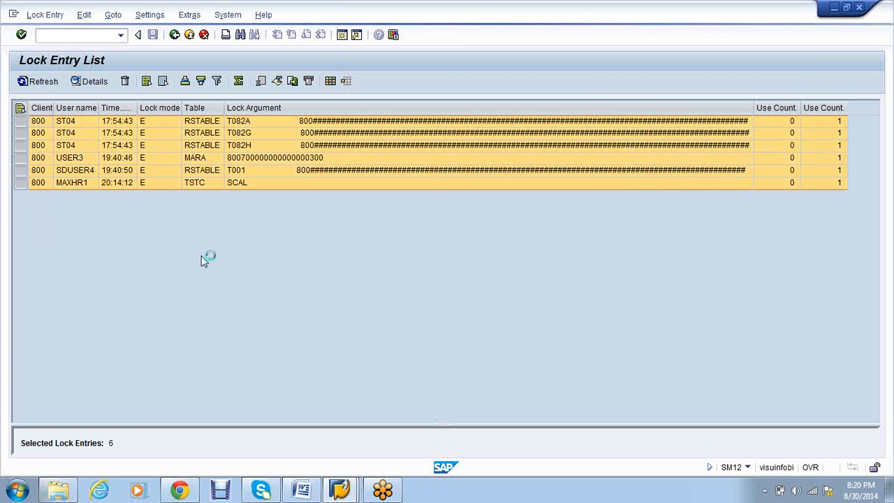
- Delete all the selected lock entries and close the help text on the deletion message
key("F1")
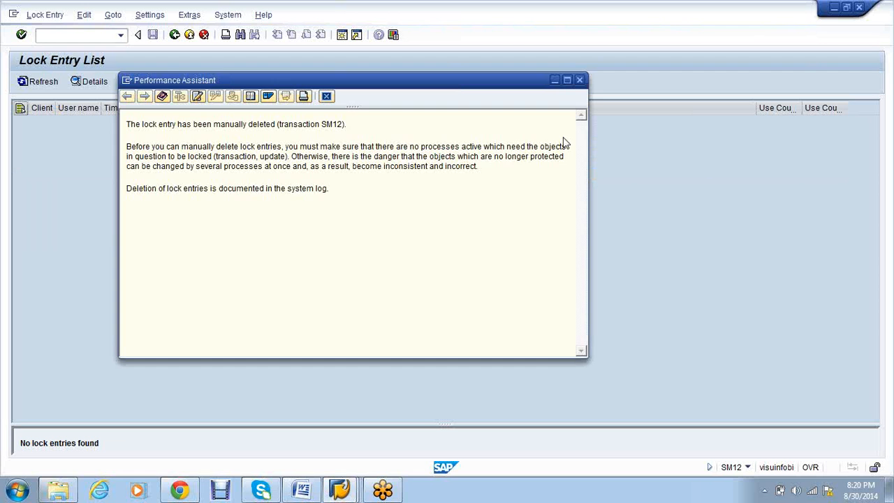
left_click(580, 80)
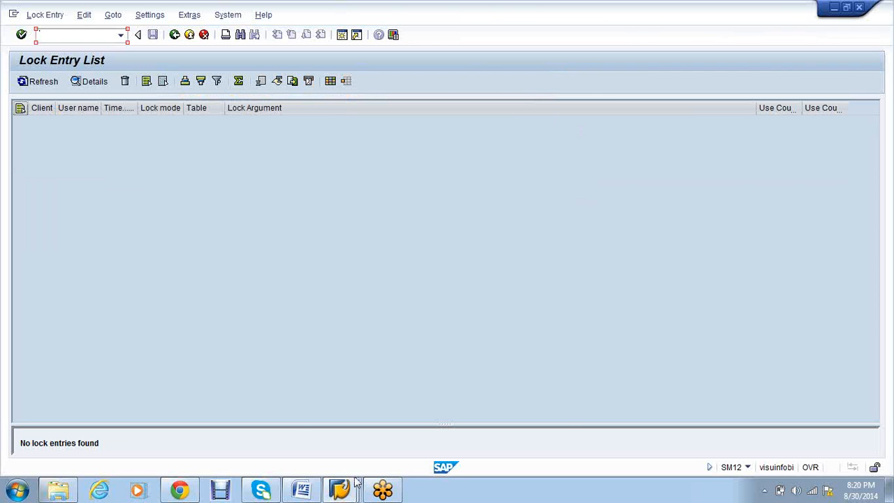
- Switch to the IMG session, open Deactivation per Company Code in Activate Document Splitting, and position the list at company code AB90
left_click(354, 485)
left_click(360, 430)
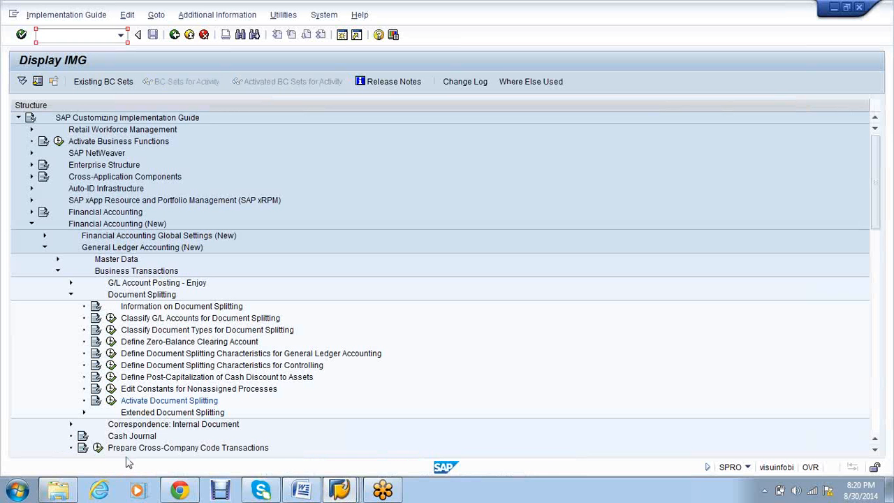
left_click(112, 400)
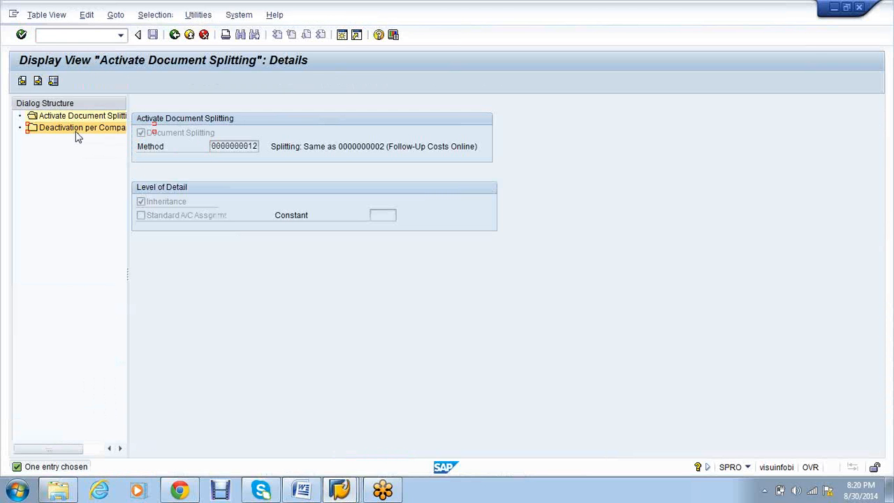
double_click(78, 129)
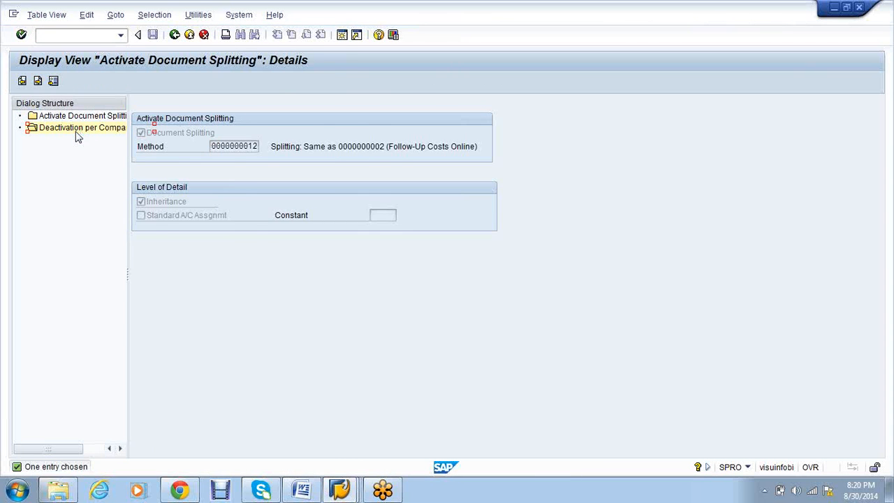
left_click(283, 409)
type("ab90")
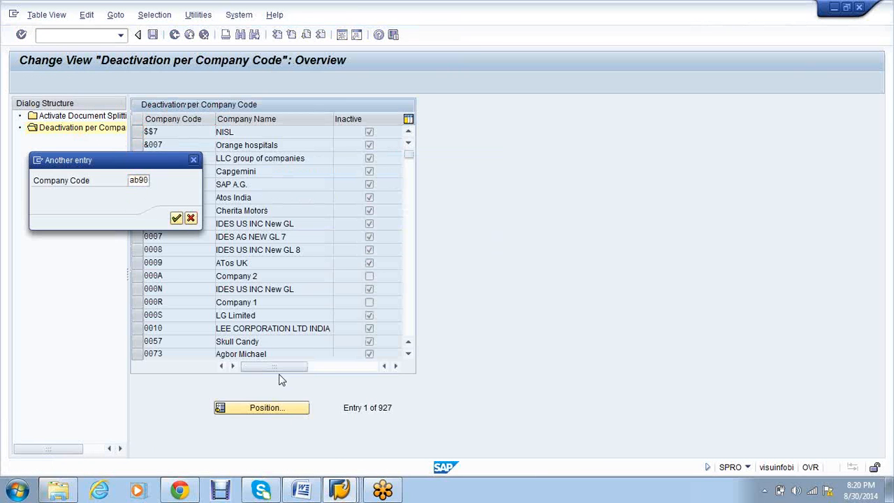
key("Return")
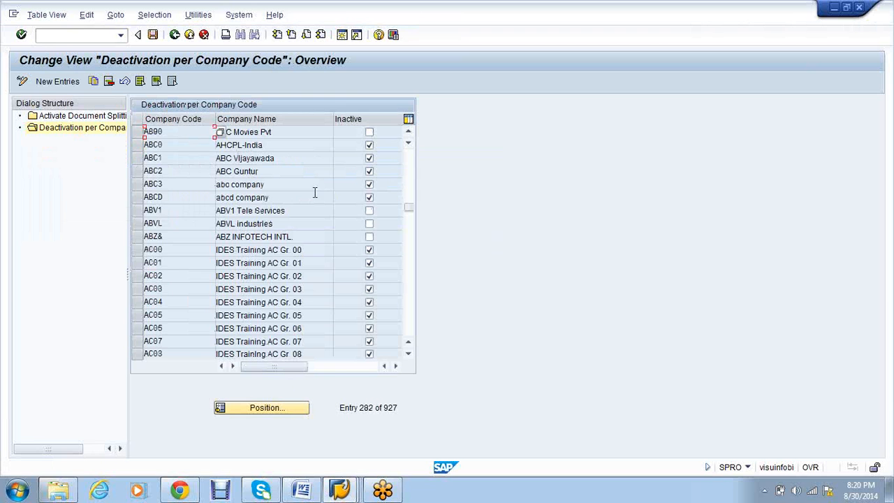
- Mark document splitting as inactive for company code AB90 and save it to the proposed customizing request
left_click(369, 137)
left_click(152, 35)
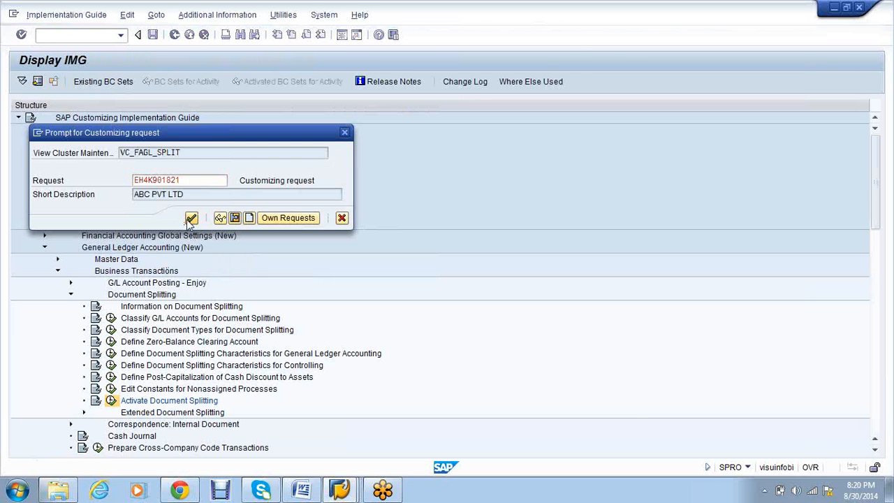
left_click(187, 216)
- Start transaction F-02 and fill the header with document and posting date 30.08.2014, company code AB90, period 05 and currency INR
left_click(38, 34)
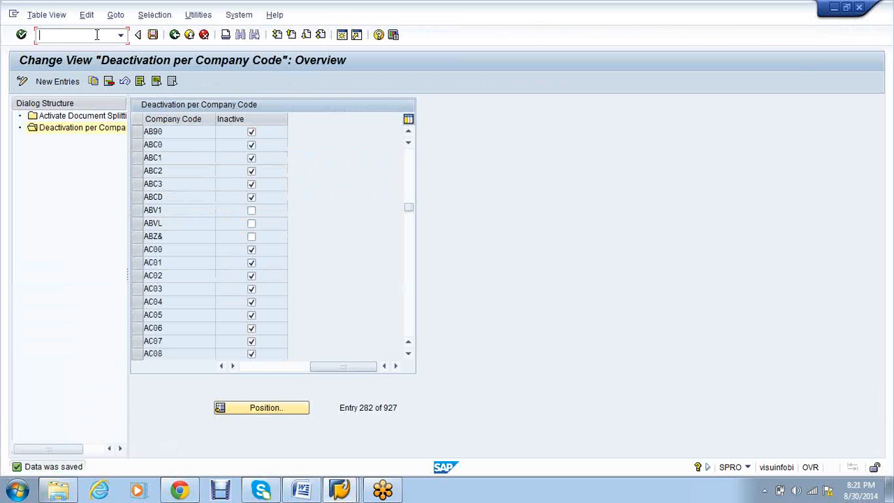
type("/nf-02")
key("Return")
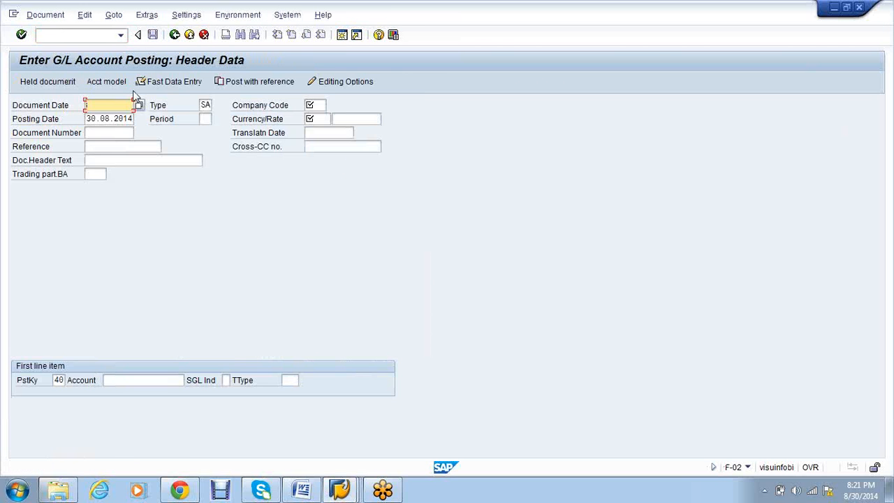
left_click(124, 107)
left_click(122, 117)
left_click(311, 106)
type("AB")
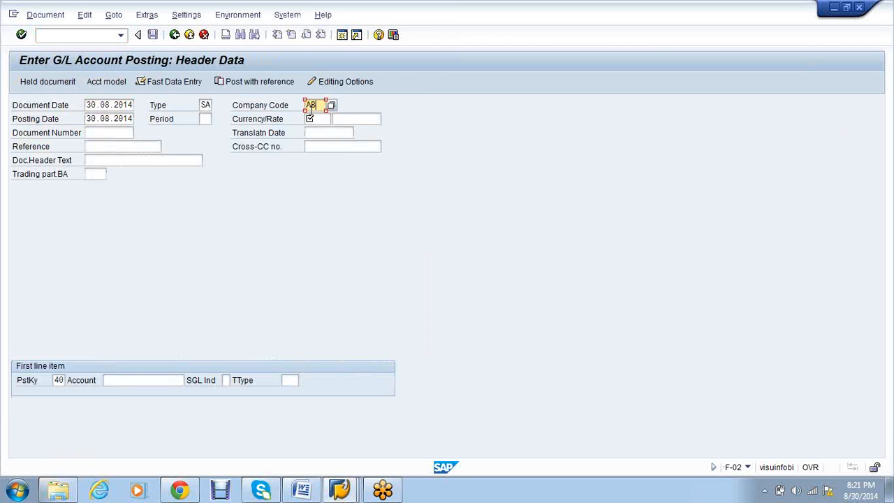
type("90")
key("Tab")
key("ctrl+c")
key("Tab")
type("05")
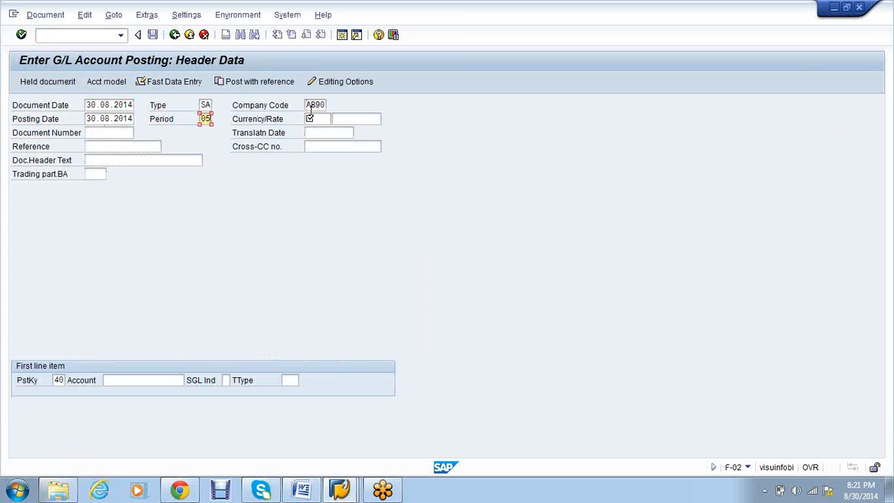
key("Tab")
type("INR")
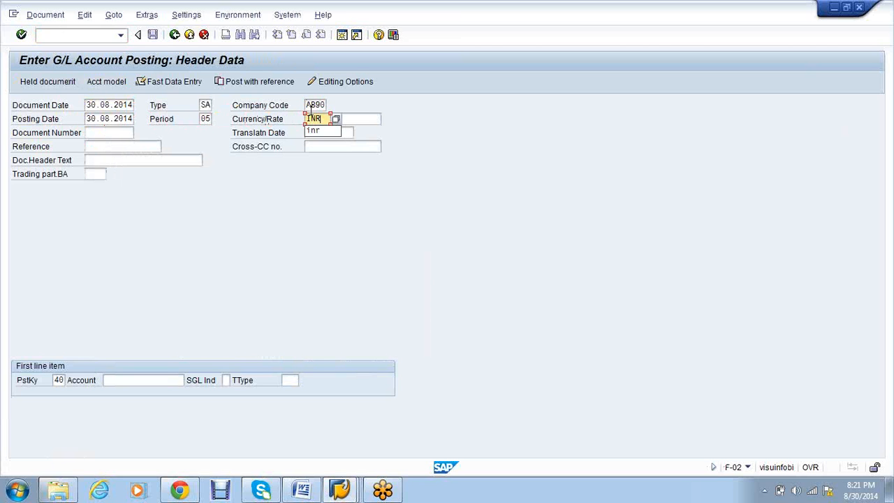
- Enter G/L account 300000 for the first line item with posting key 40 and proceed to its details
key("Tab")
key("Tab")
key("Tab")
key("Tab")
key("Tab")
key("Tab")
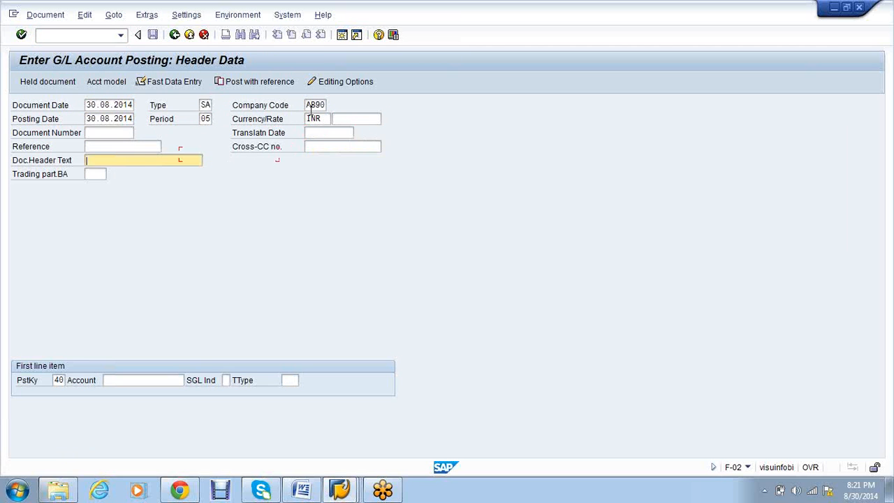
key("Tab")
type("300000")
key("Down")
key("Return")
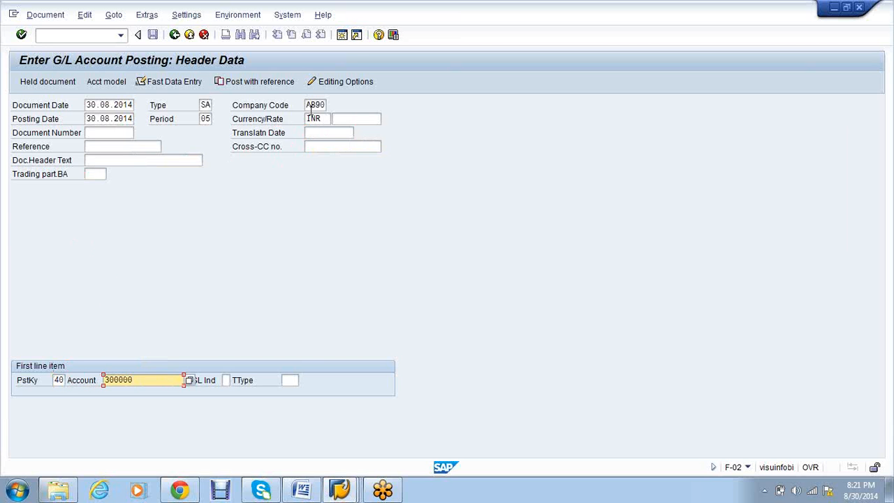
key("Return")
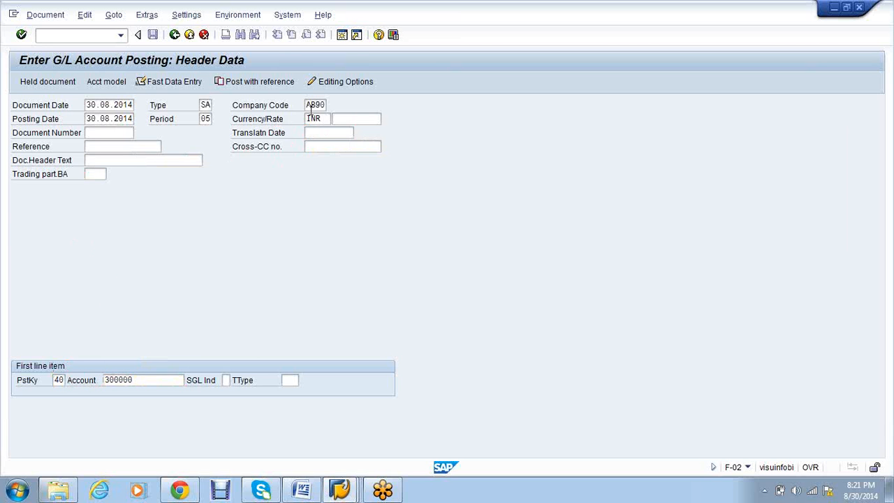
- Set the salary debit item's amount to 7000 and its text to "Being Salary Paid"
type("7000")
key("Tab")
key("Tab")
key("Tab")
key("Tab")
key("Tab")
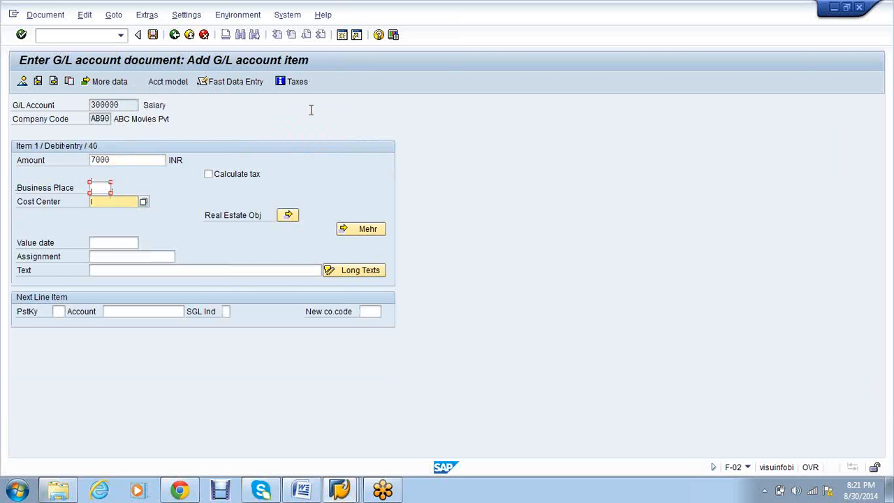
key("Down")
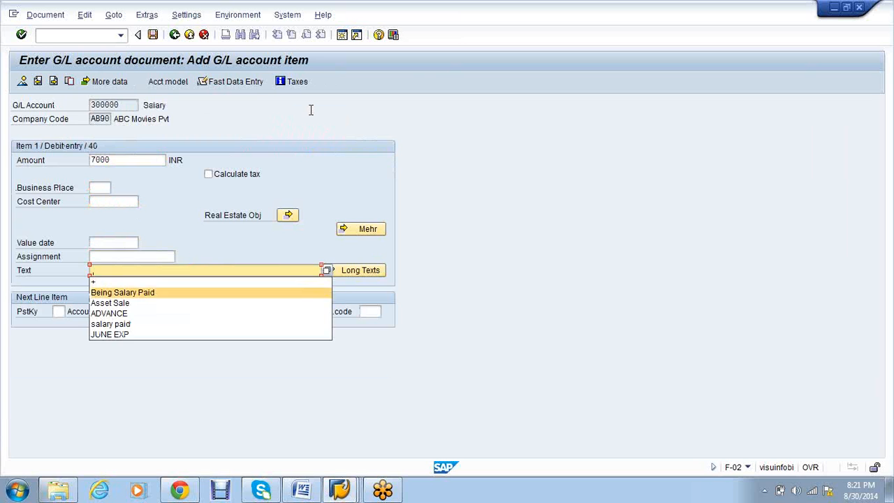
key("Return")
- Add the next line item with posting key 50 and G/L account 1
key("Tab")
key("Tab")
type("50")
key("Tab")
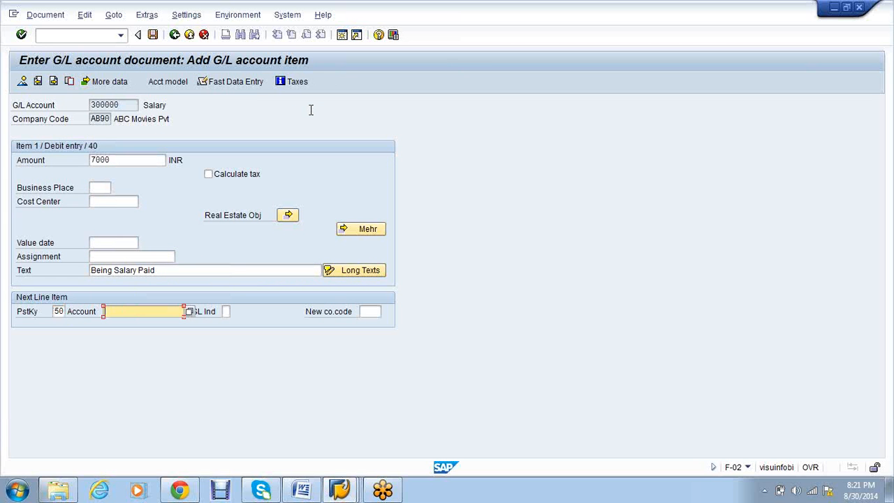
type("1")
key("Return")
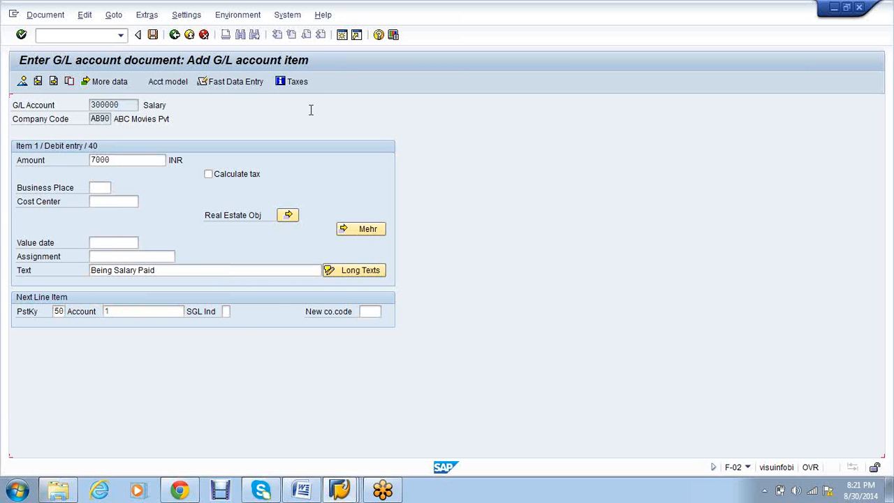
- Complete the bank credit item with amount *, value date 30.08.2014 and text "Being Salary Paid", and post the document
key("Tab")
key("Tab")
key("Tab")
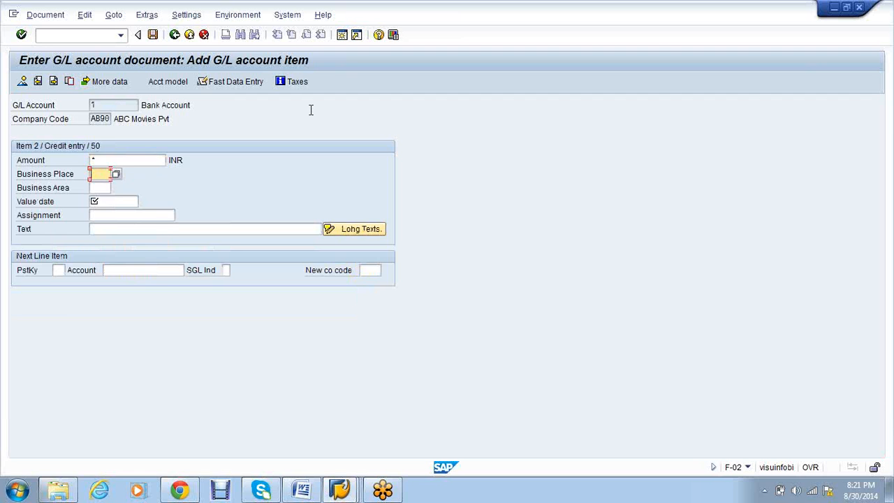
key("ctrl+v")
key("Tab")
key("Tab")
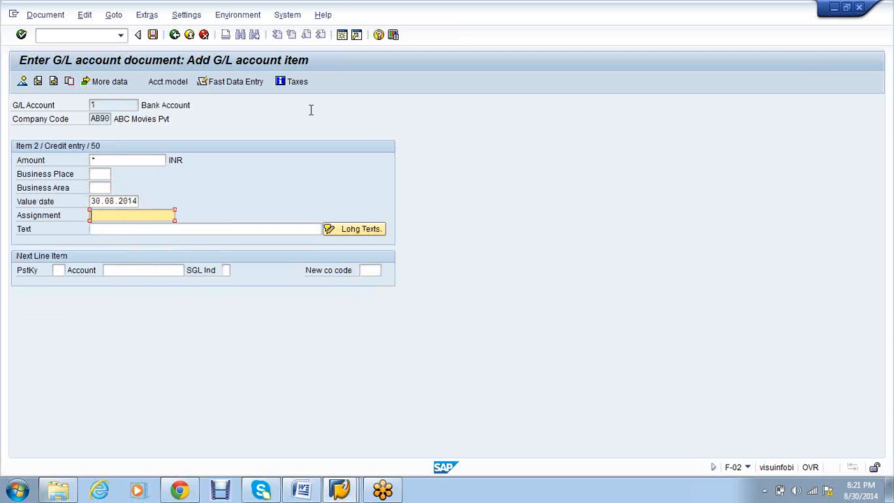
type("Being Salary Paid")
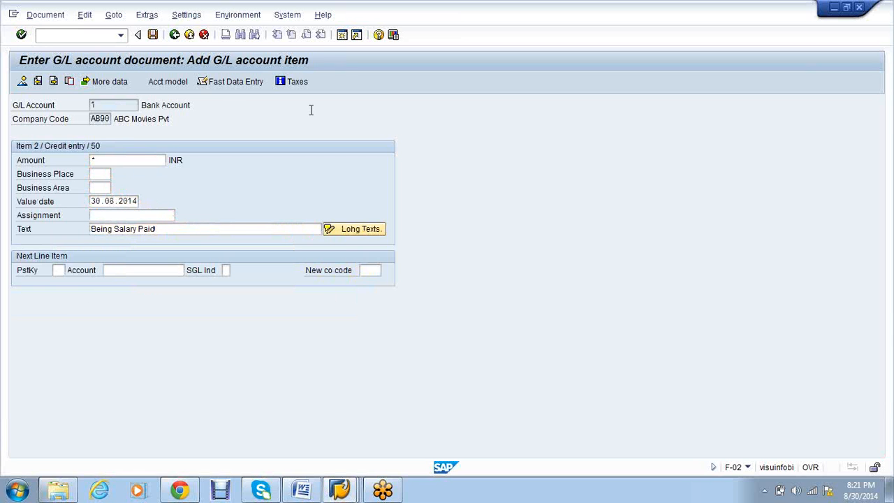
key("Return")
key("ctrl+s")
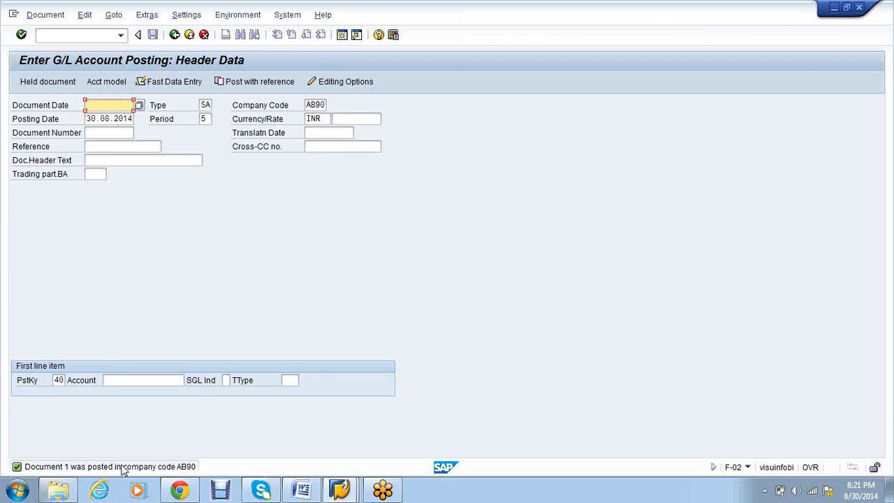
- Display the posted document from F-02 and open its Salary line item in change mode
left_click(31, 21)
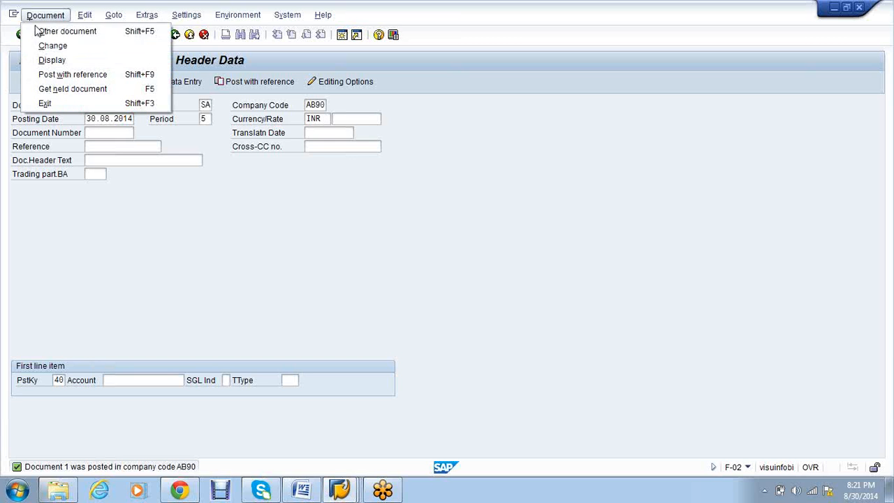
left_click(54, 62)
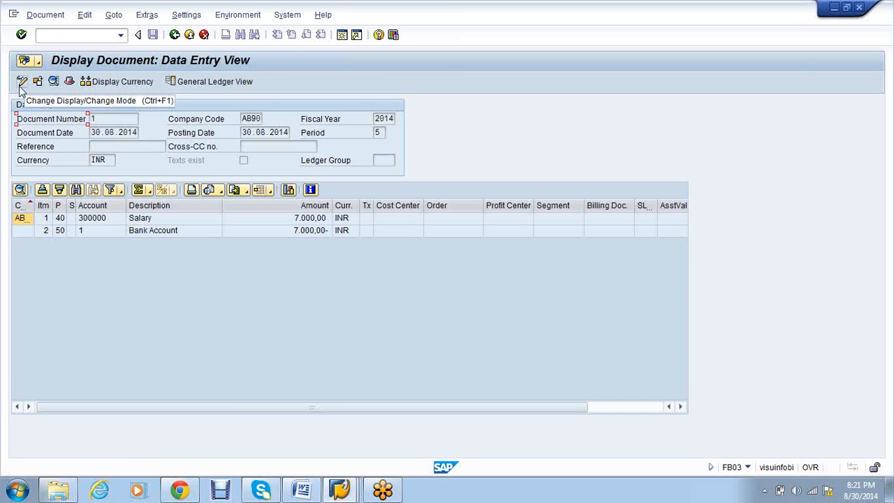
left_click(22, 81)
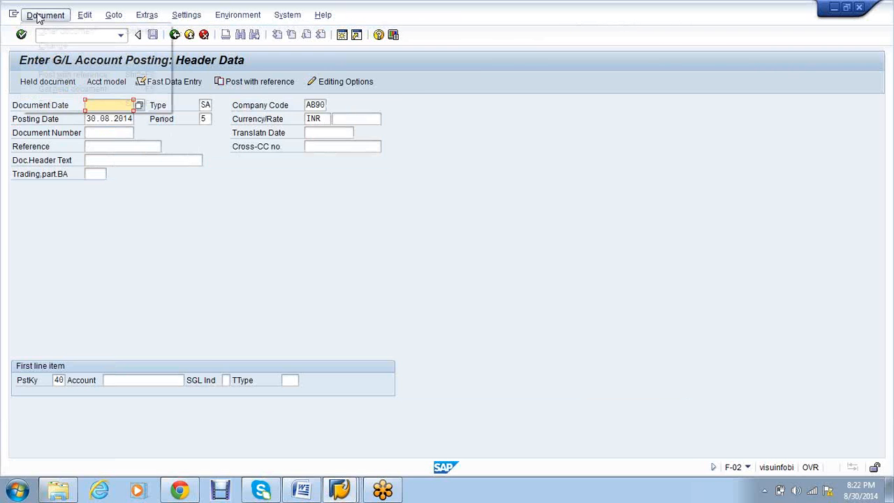
left_click(38, 17)
left_click(49, 61)
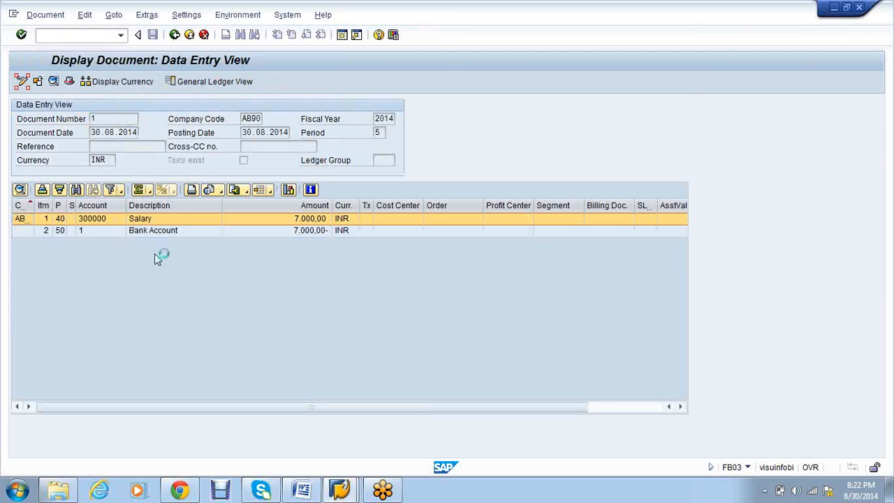
double_click(180, 231)
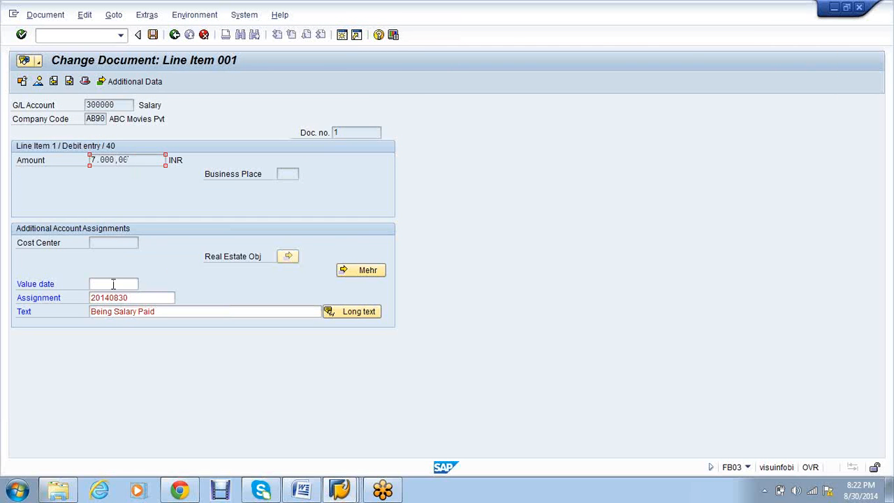
left_click(113, 283)
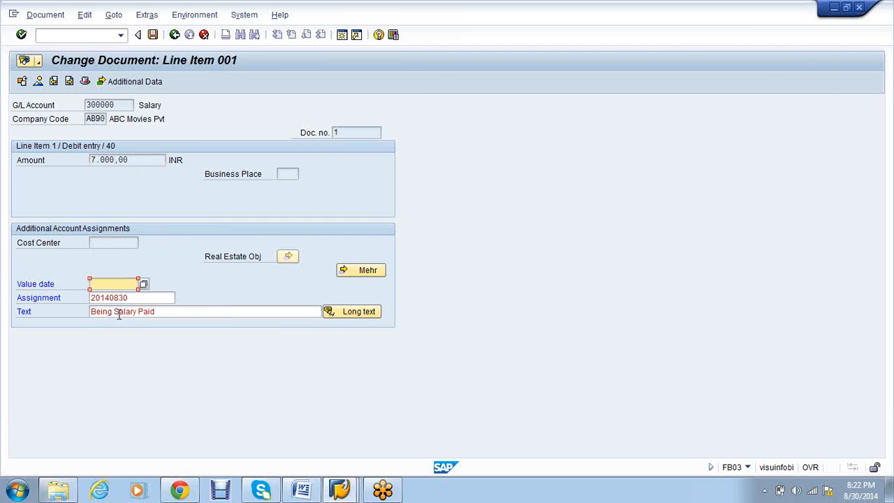
- Examine the document header details, close them unchanged and leave the document
left_click(85, 82)
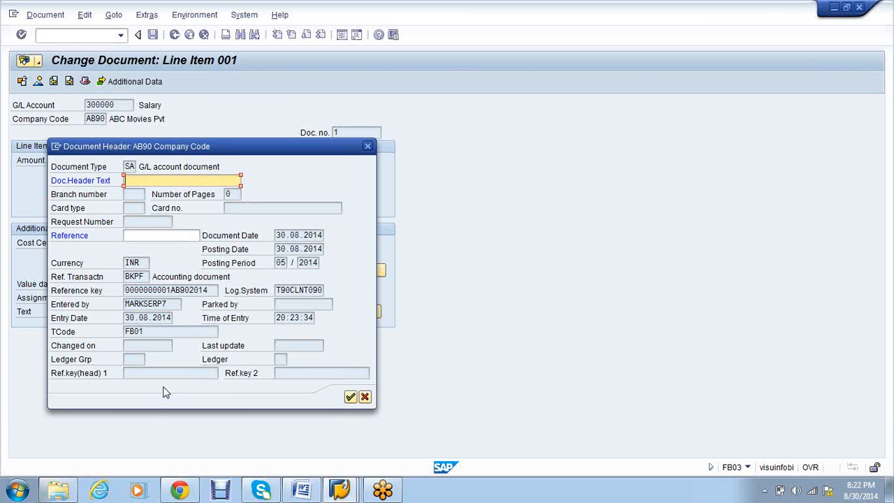
left_click(364, 397)
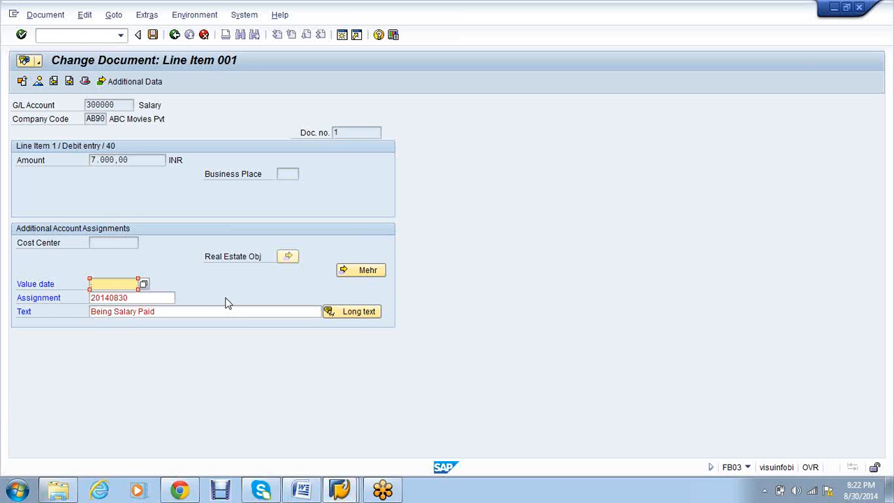
left_click(204, 35)
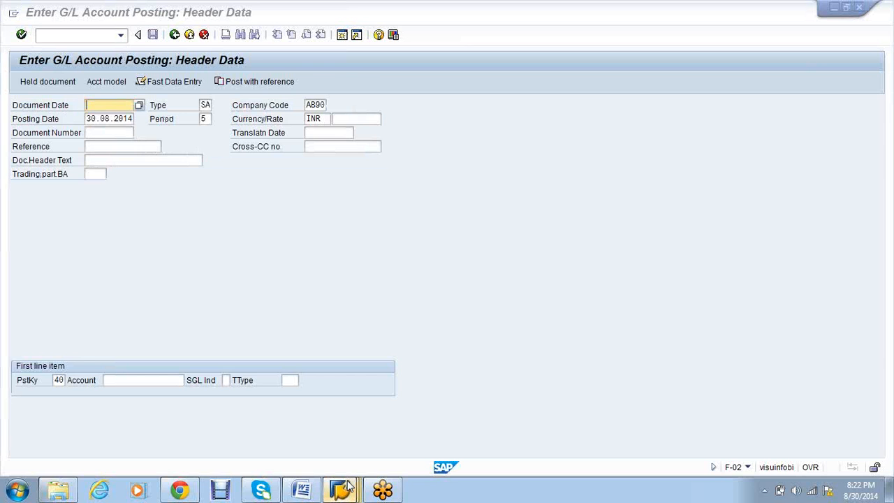
- Switch to the Lock Entry List session and use FBL3N to display all items of G/L account 1 in company code AB90
mouse_move(349, 486)
left_click(482, 422)
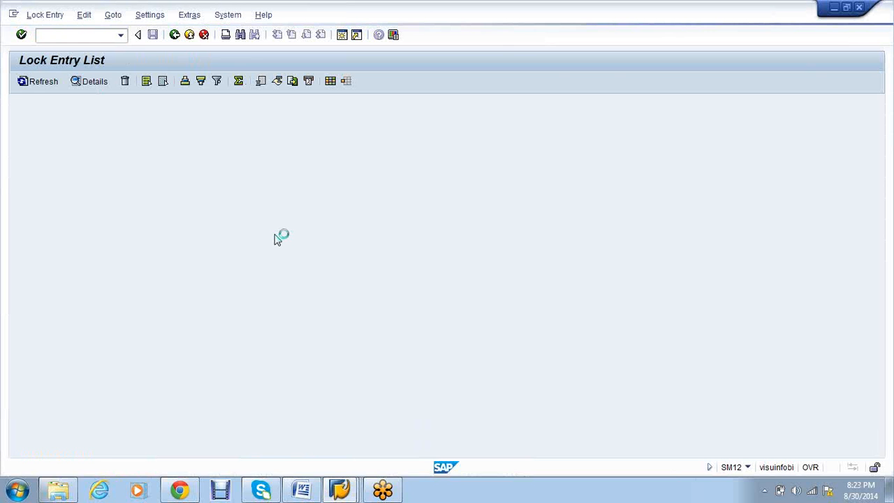
left_click(192, 119)
type("1")
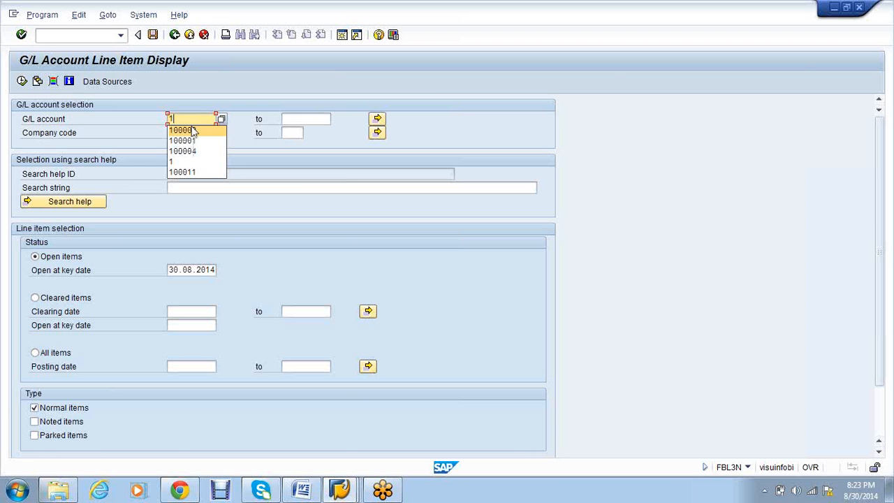
left_click(174, 161)
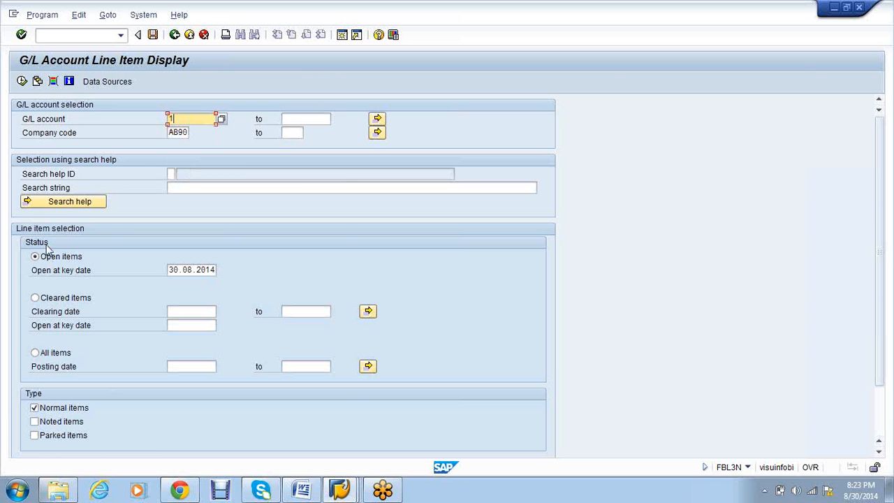
left_click(59, 356)
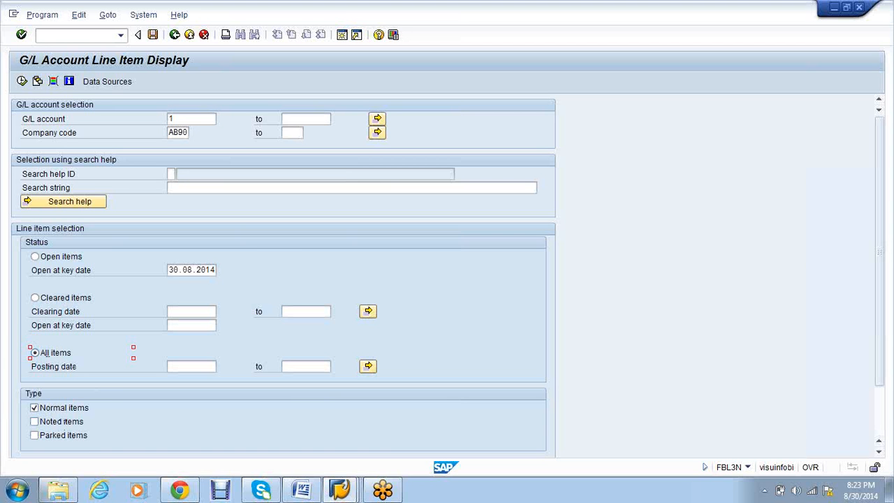
left_click(184, 119)
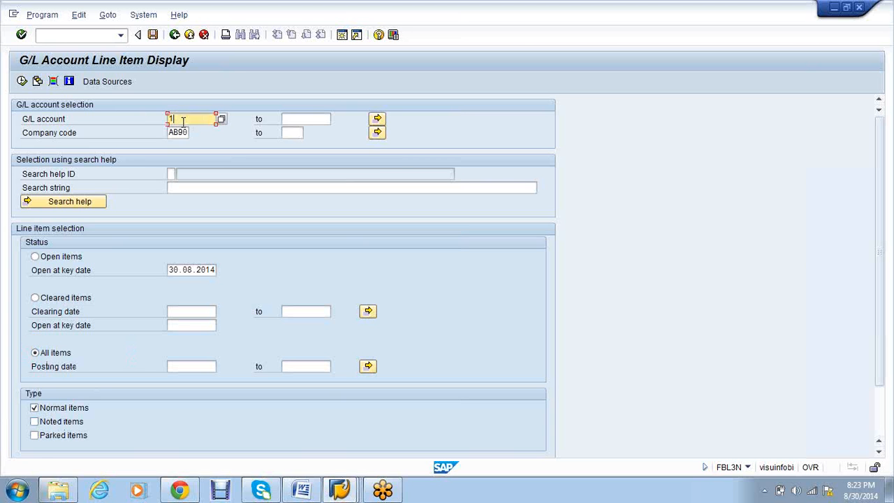
left_click(22, 82)
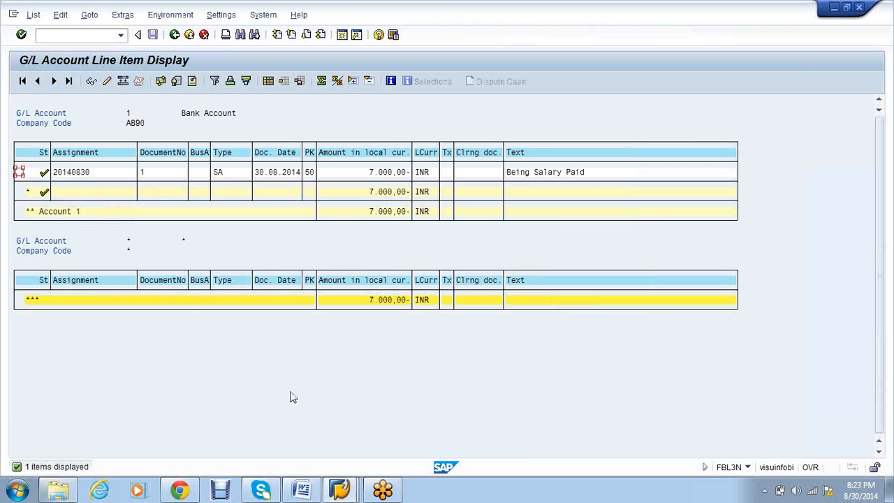
- Display the posted document from the F-02 session and check its document number against the bank account's line item list
left_click(351, 493)
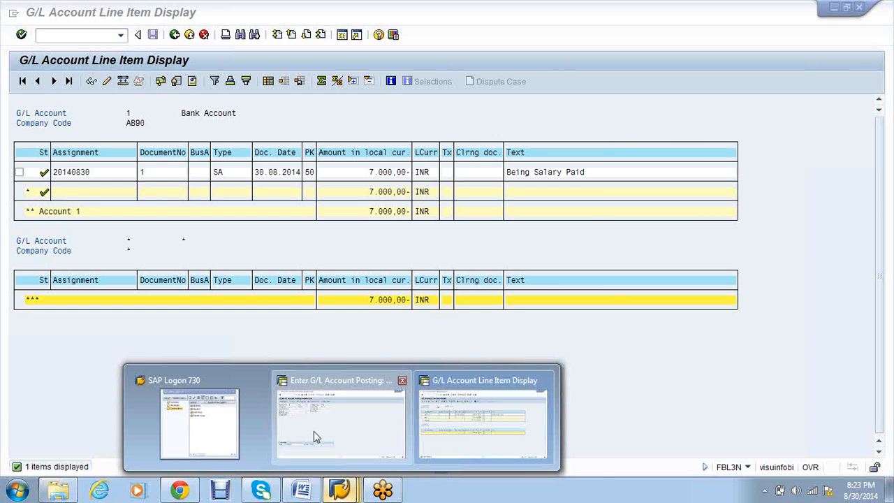
left_click(314, 437)
left_click(55, 17)
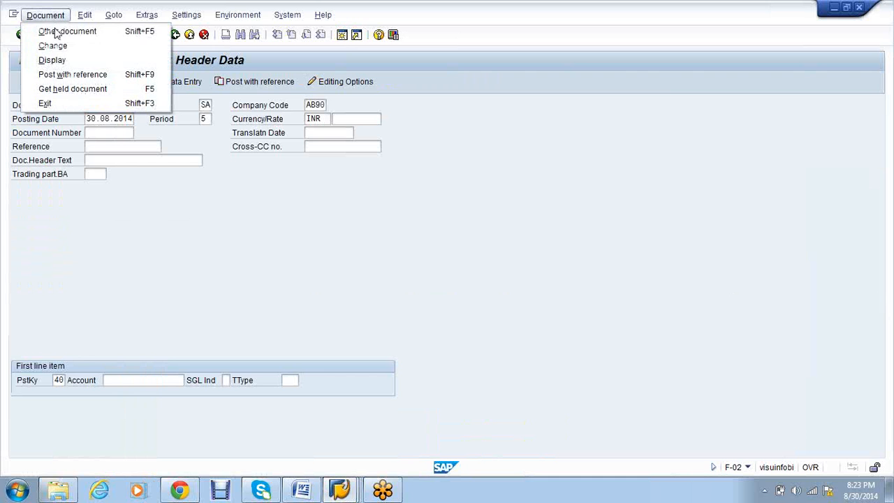
left_click(60, 61)
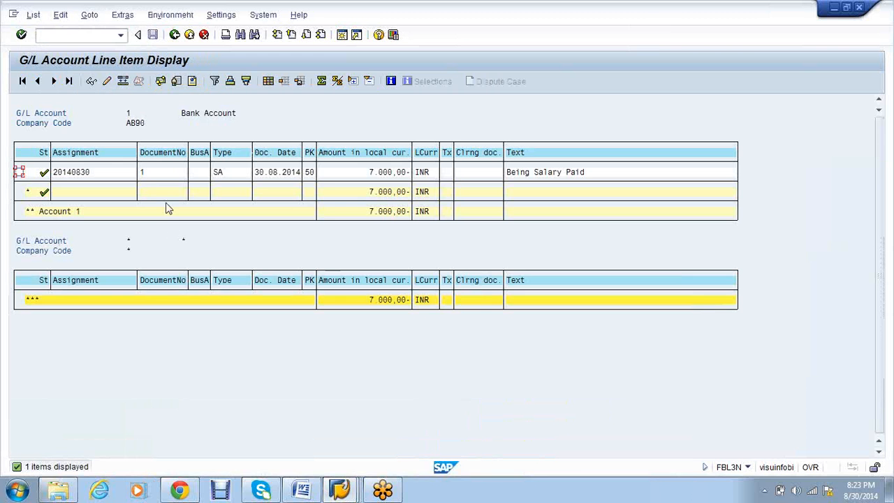
left_click(147, 173)
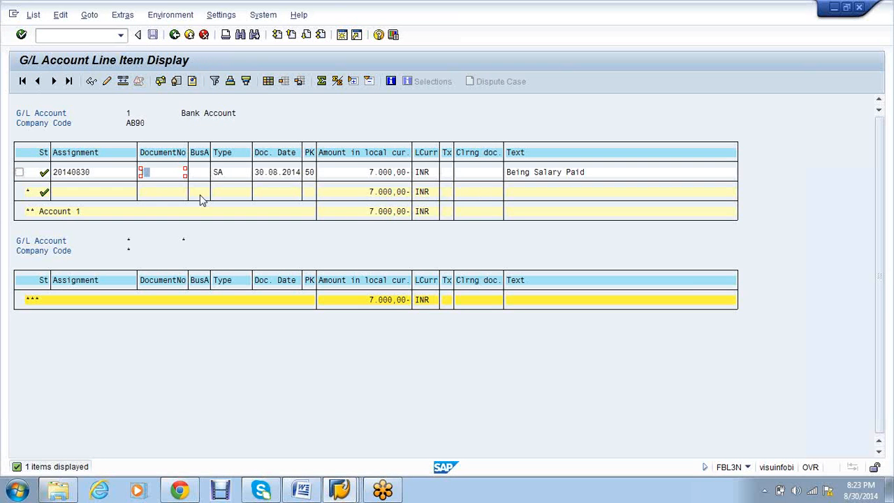
- Open a new session and start the G/L balance display with transaction fs10n
left_click(342, 35)
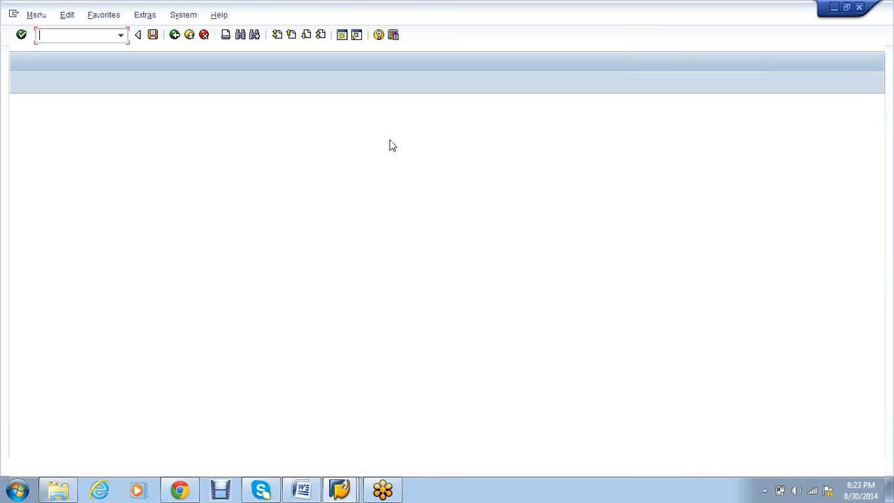
type("fs10n")
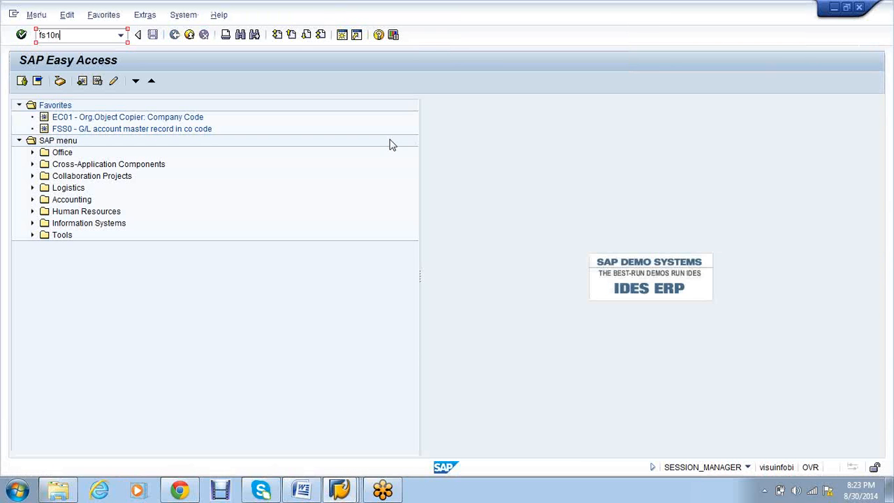
key("Return")
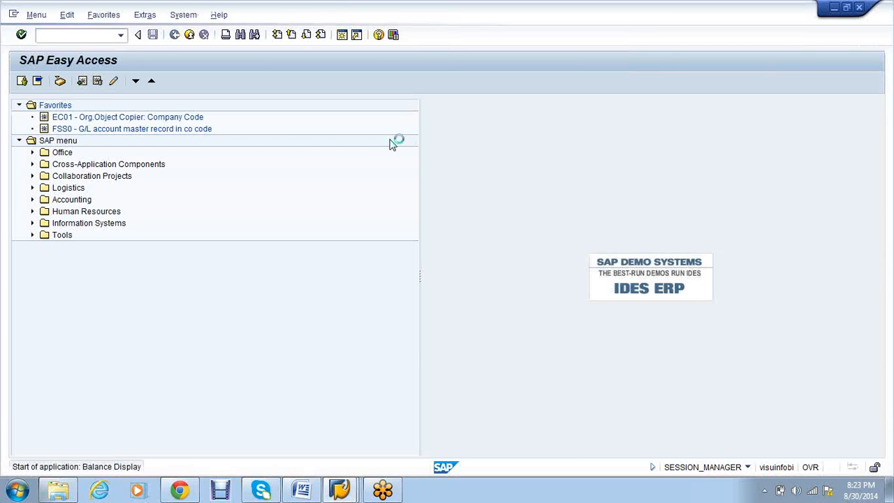